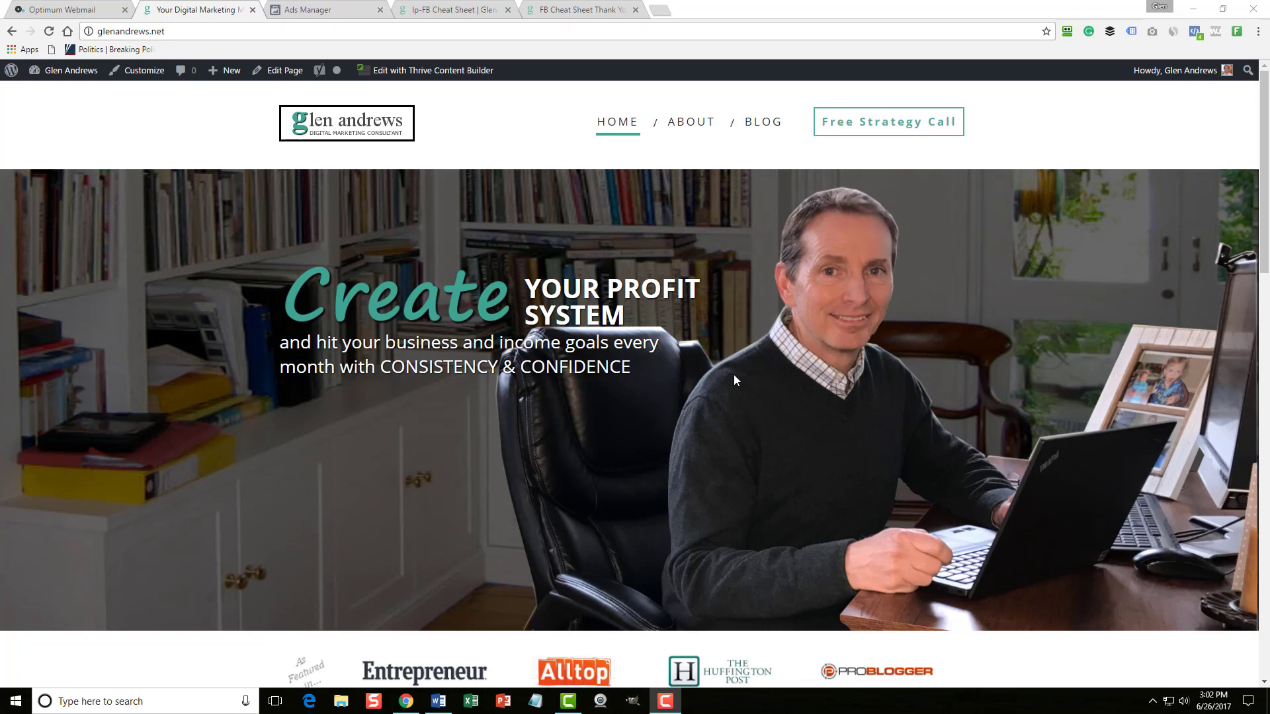
left_click(334, 9)
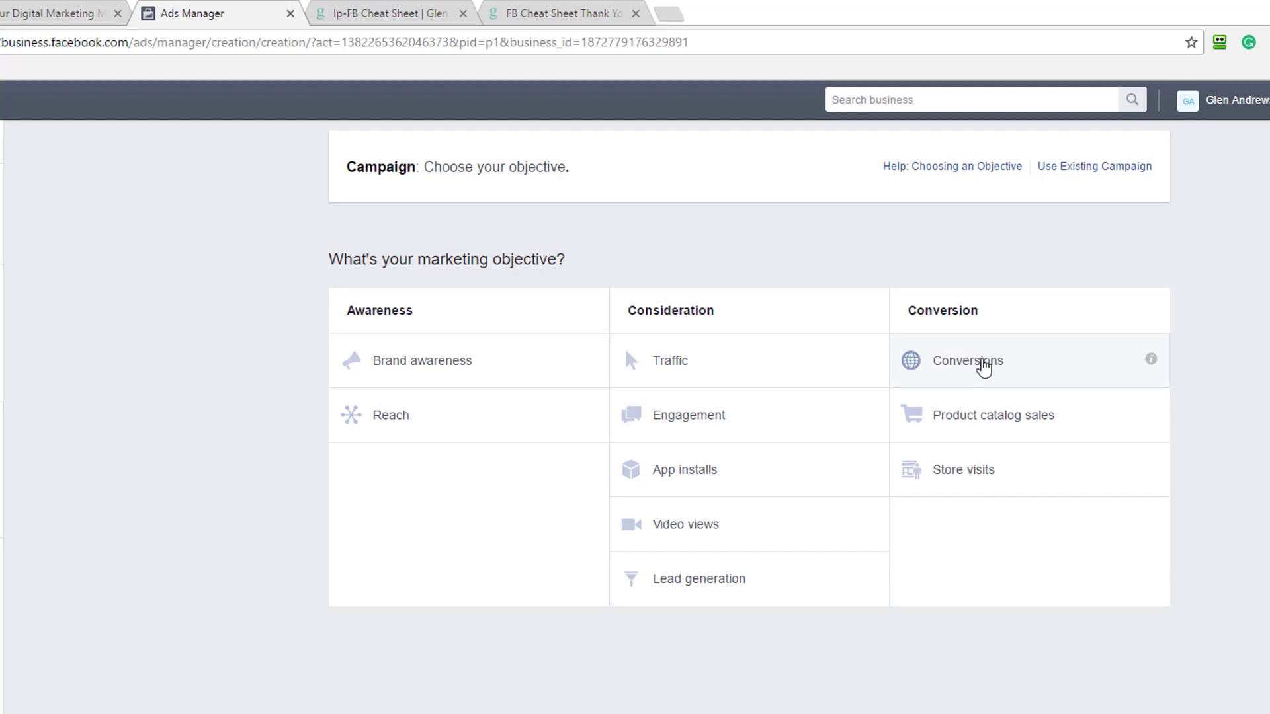
Choose the Conversions objective and name the campaign 'LM - Facebook Cheat Sheet - Conversions'
left_click(974, 367)
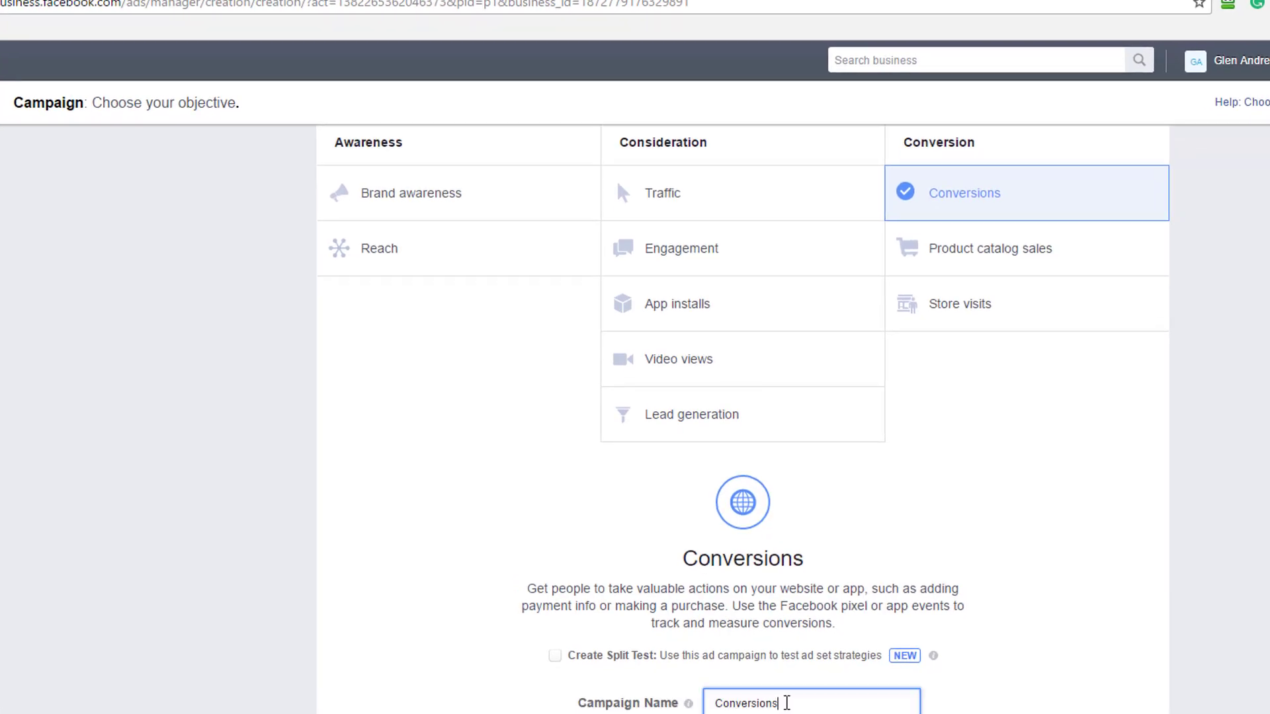
left_click_drag(786, 703, 689, 704)
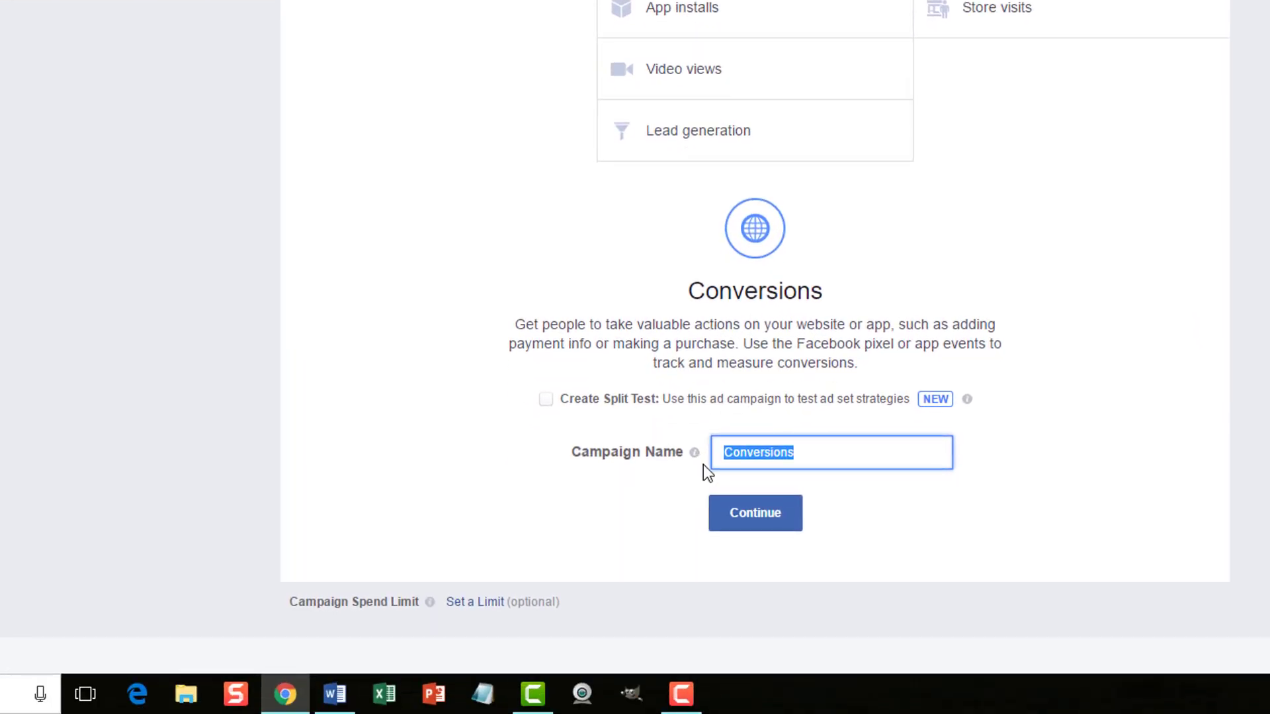
key("BackSpace")
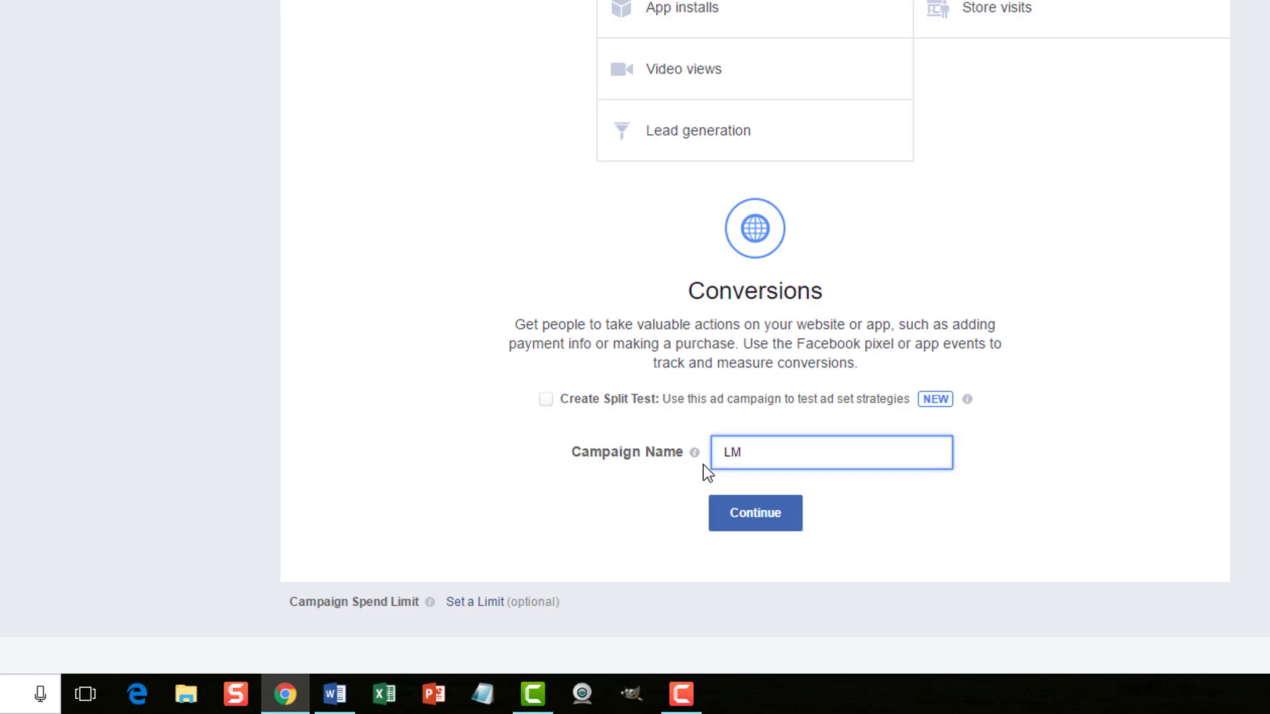
type("LM - Facebook Cheat Sheet")
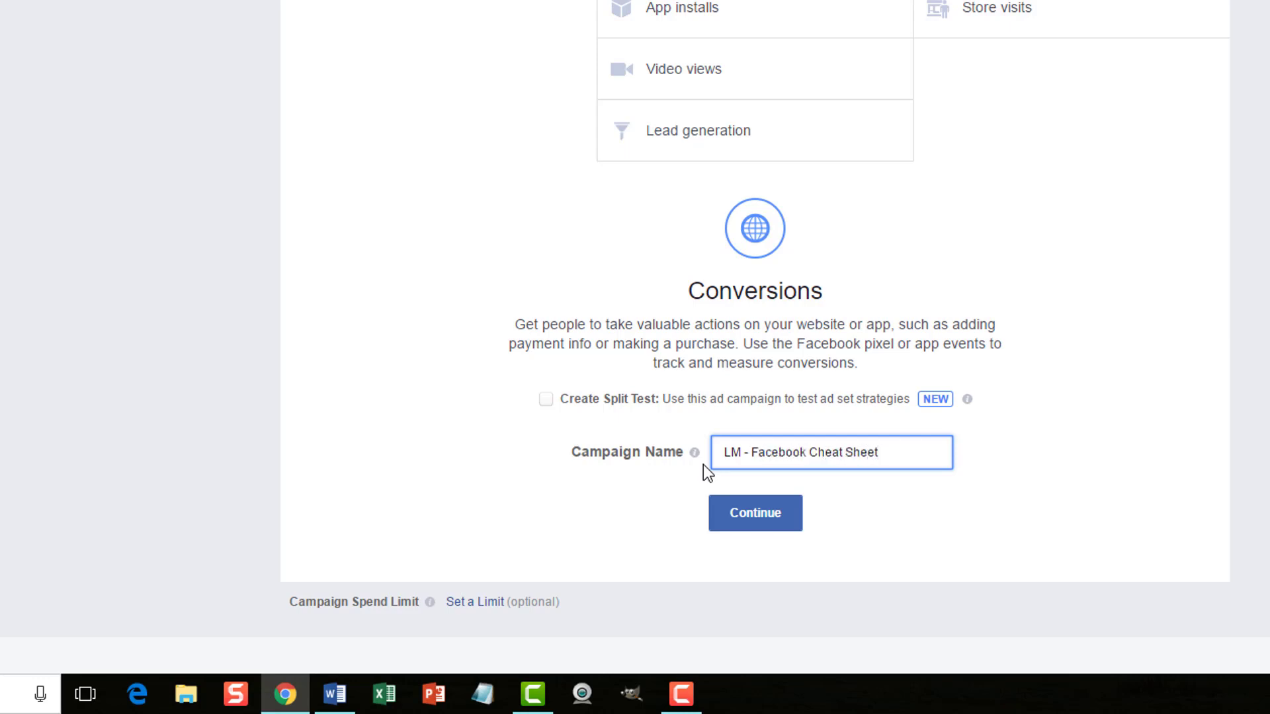
type(" - Conversions")
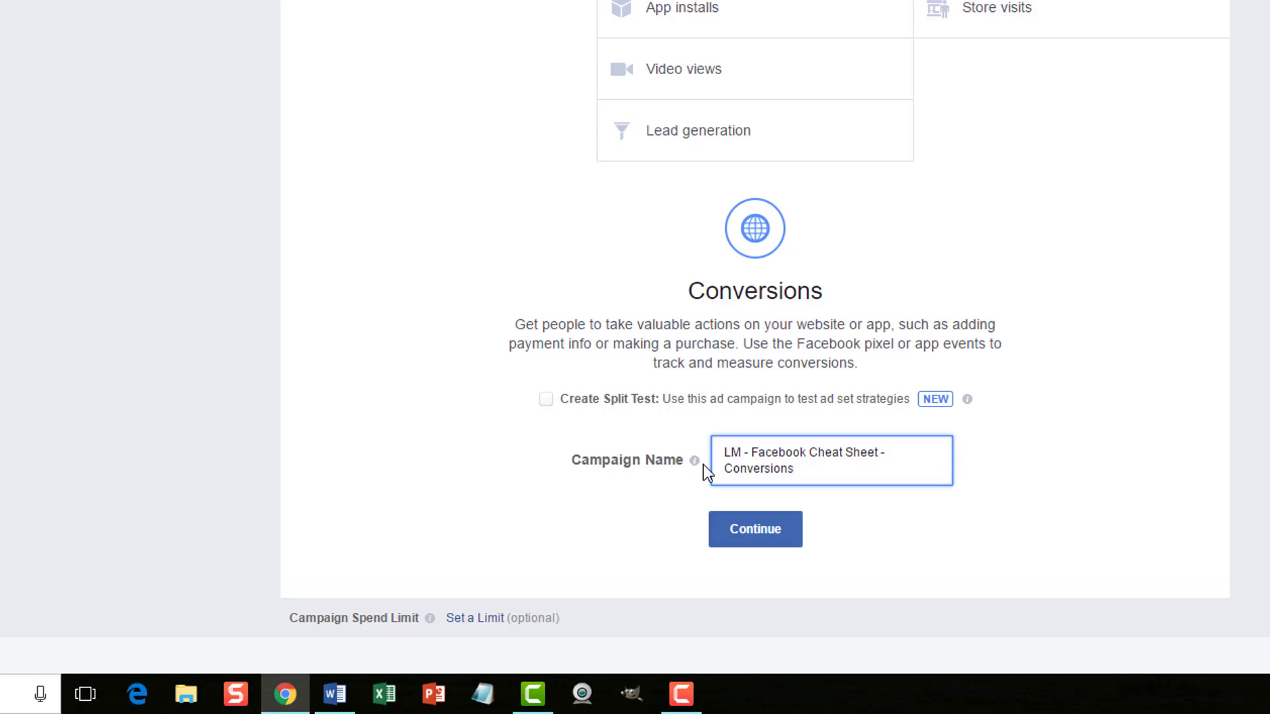
left_click(759, 537)
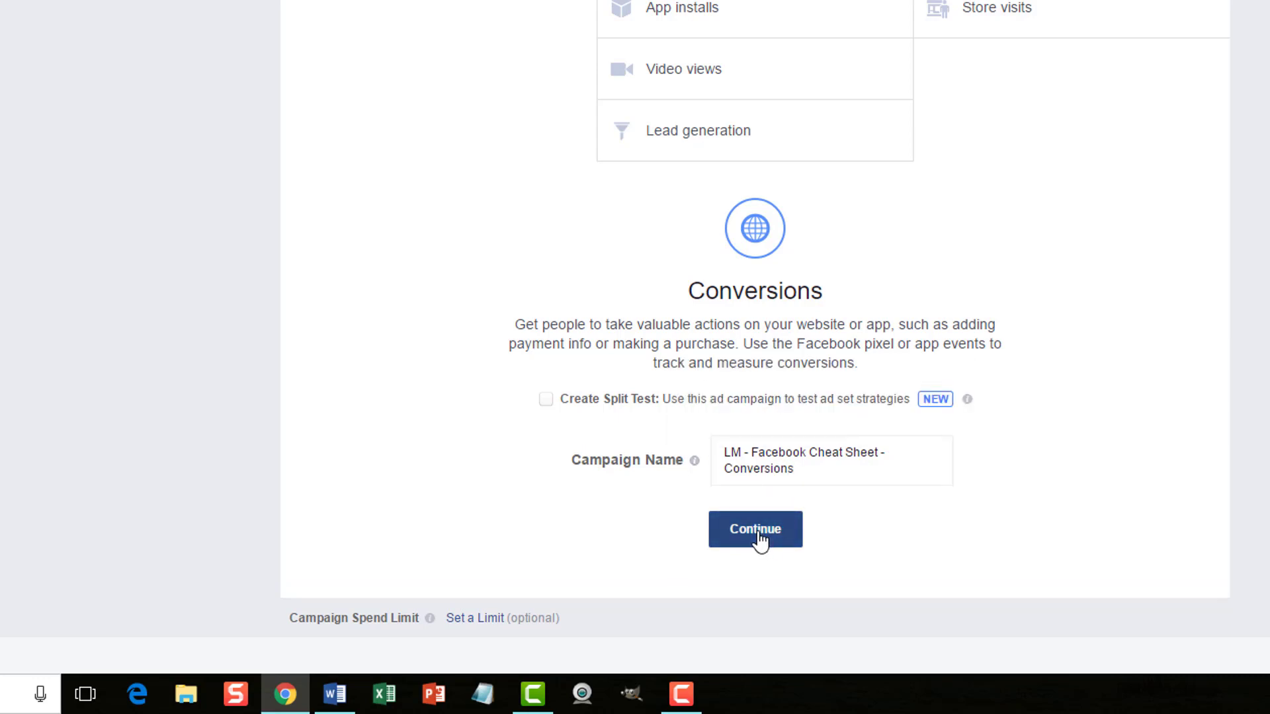
Copy the campaign name to the clipboard
left_click_drag(795, 470, 729, 452)
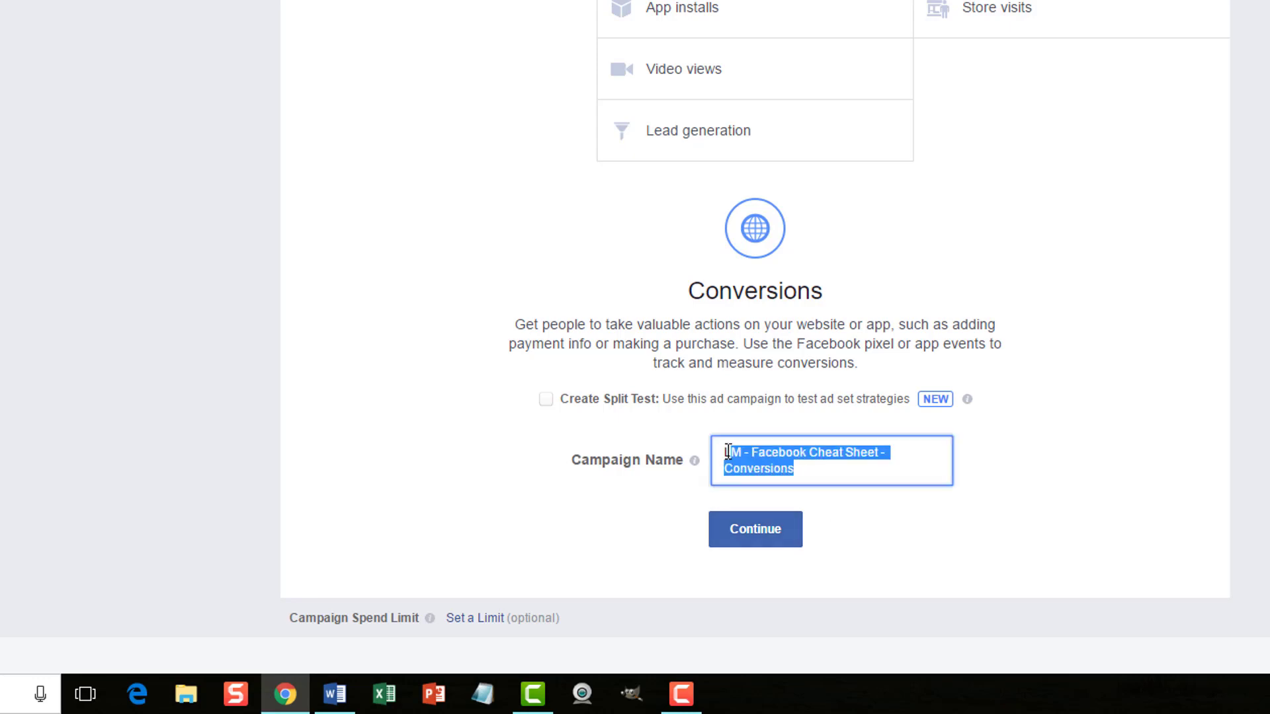
right_click(730, 452)
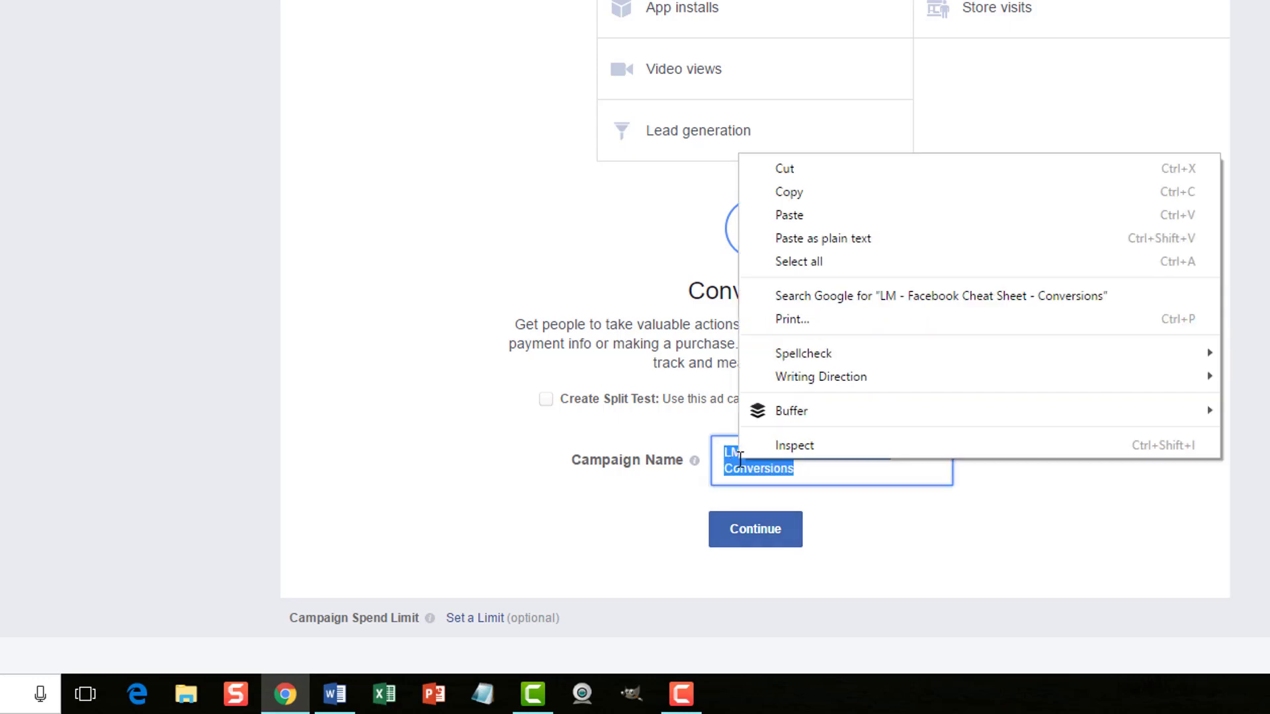
left_click(800, 189)
Move to the ad set and replace its default name 'US - 18+' with the copied campaign name
left_click(756, 530)
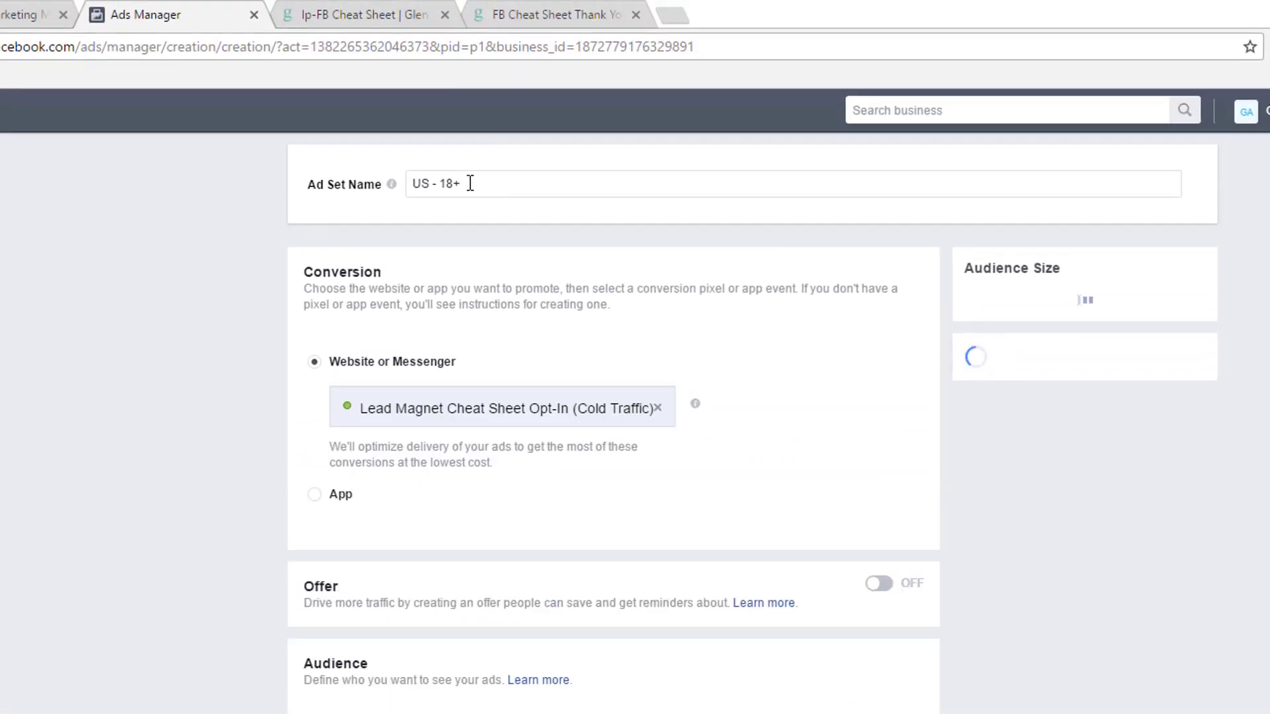
left_click_drag(470, 183, 411, 182)
right_click(423, 184)
left_click(446, 242)
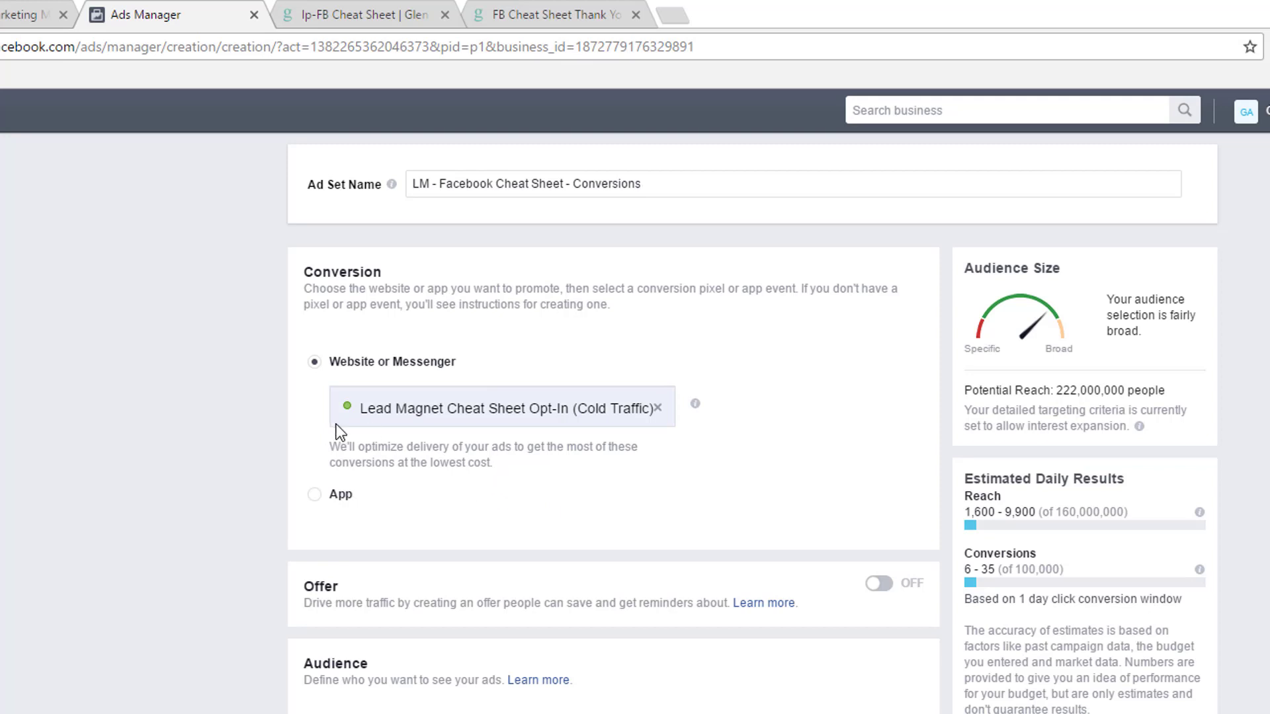
Set the ad set's conversion event to Facebook Cheat Sheet (Opt-In)
left_click(396, 409)
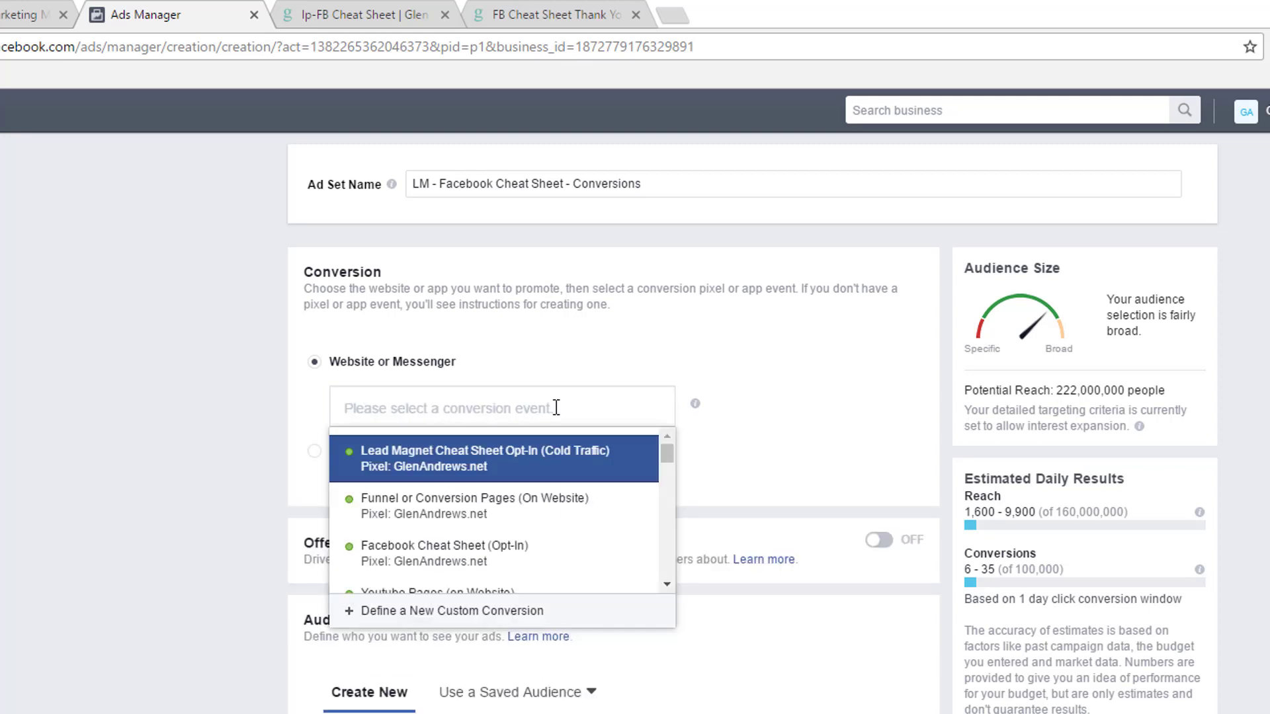
mouse_move(403, 456)
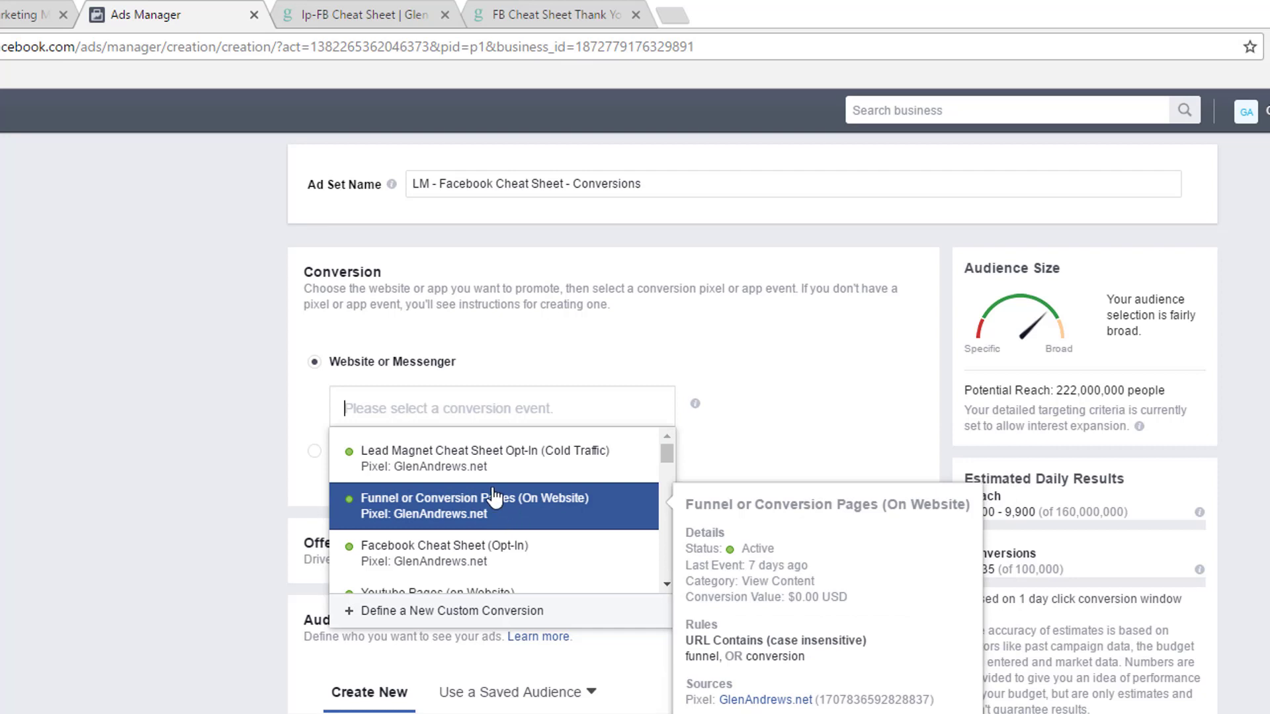
left_click(430, 558)
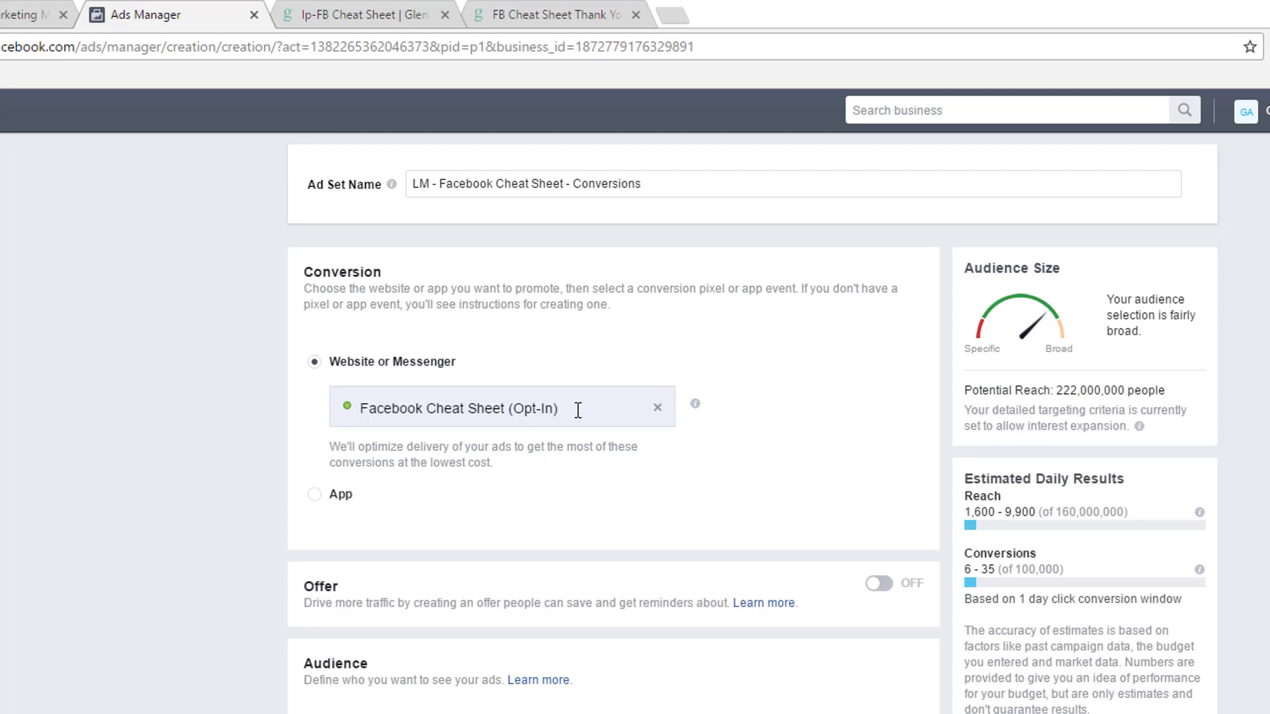
Check the cheat sheet Thank You page, then return to the Ads Manager ad set
left_click(562, 14)
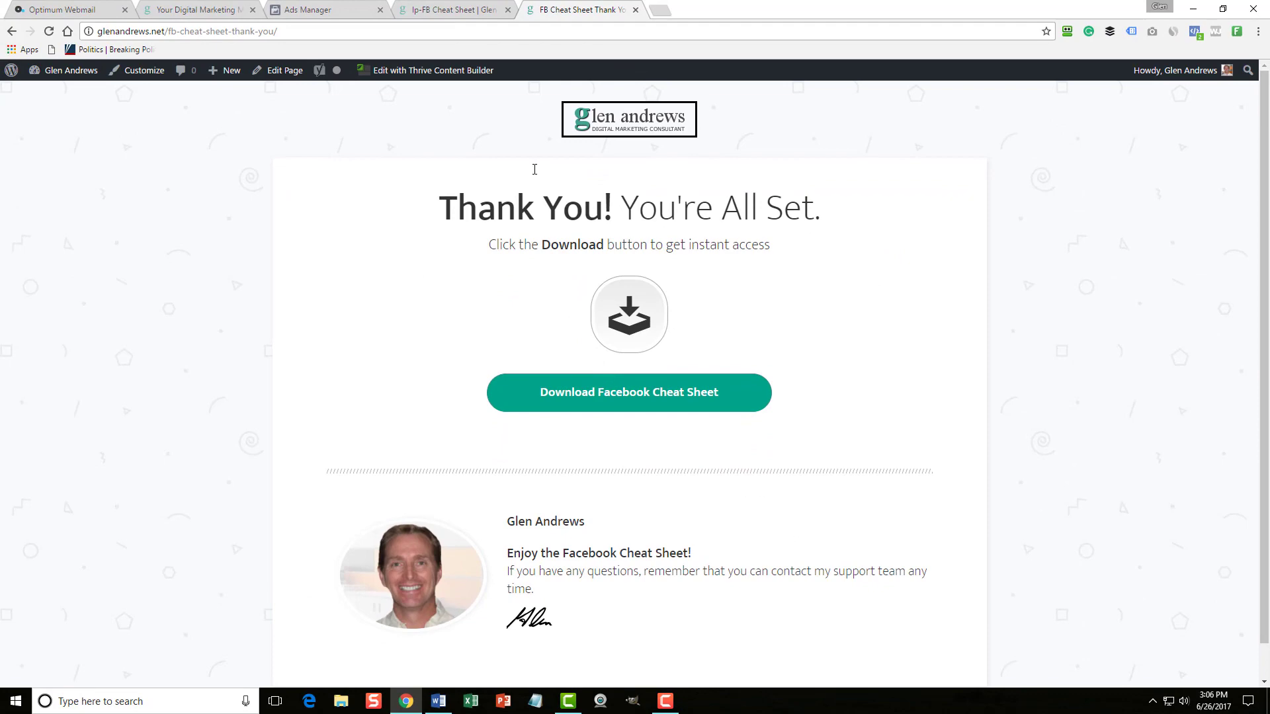
left_click(337, 12)
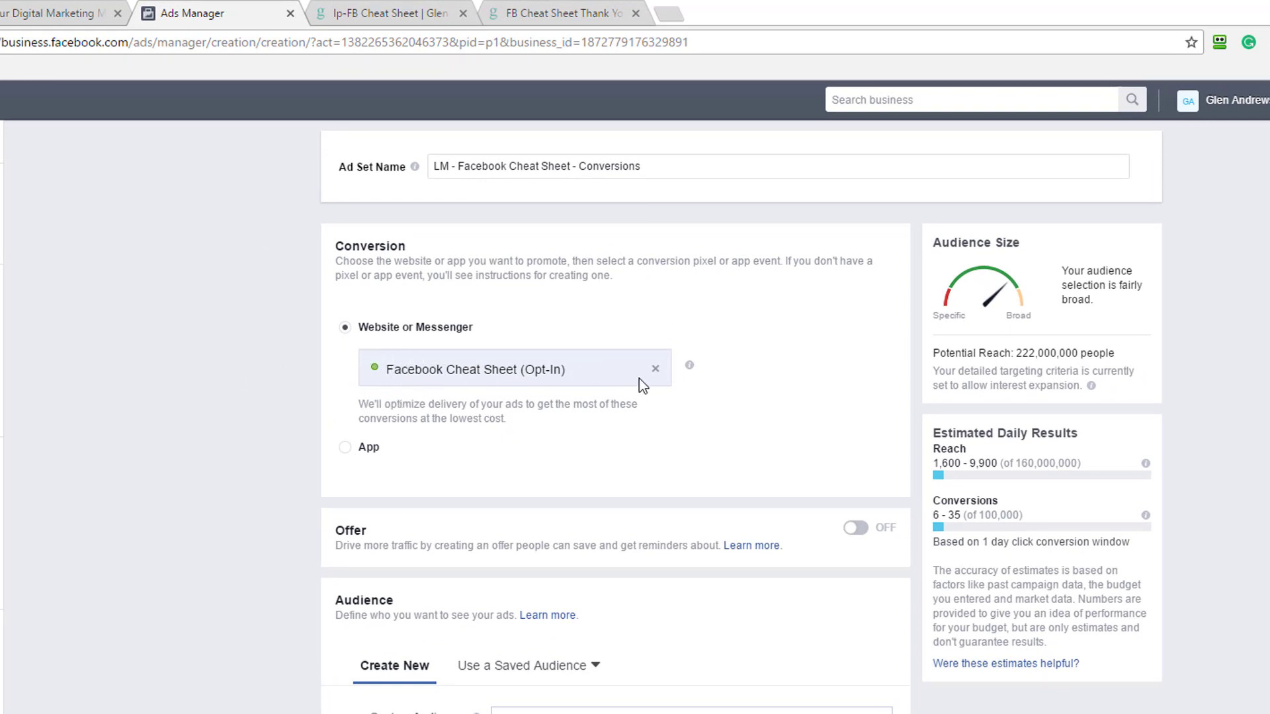
Go to All Tools > Custom Conversions and start a new custom conversion for the GlenAndrews.net pixel
triple_click(595, 366)
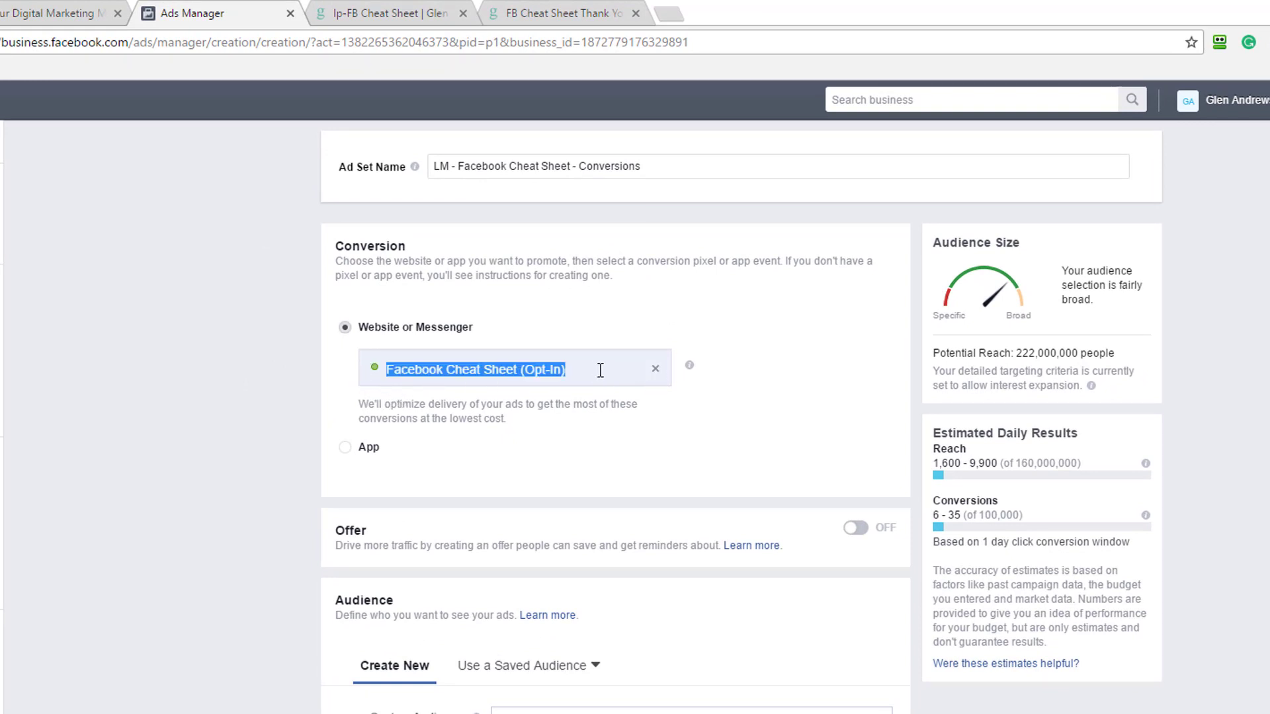
left_click(599, 370)
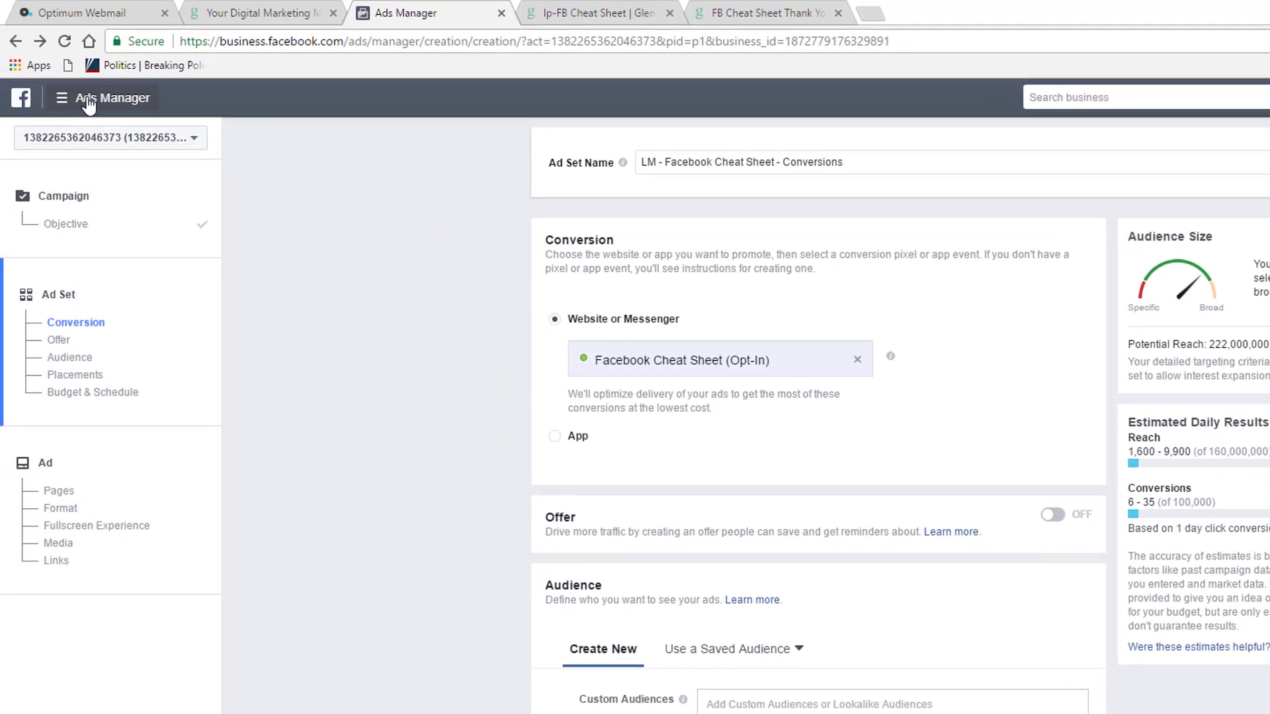
left_click(88, 101)
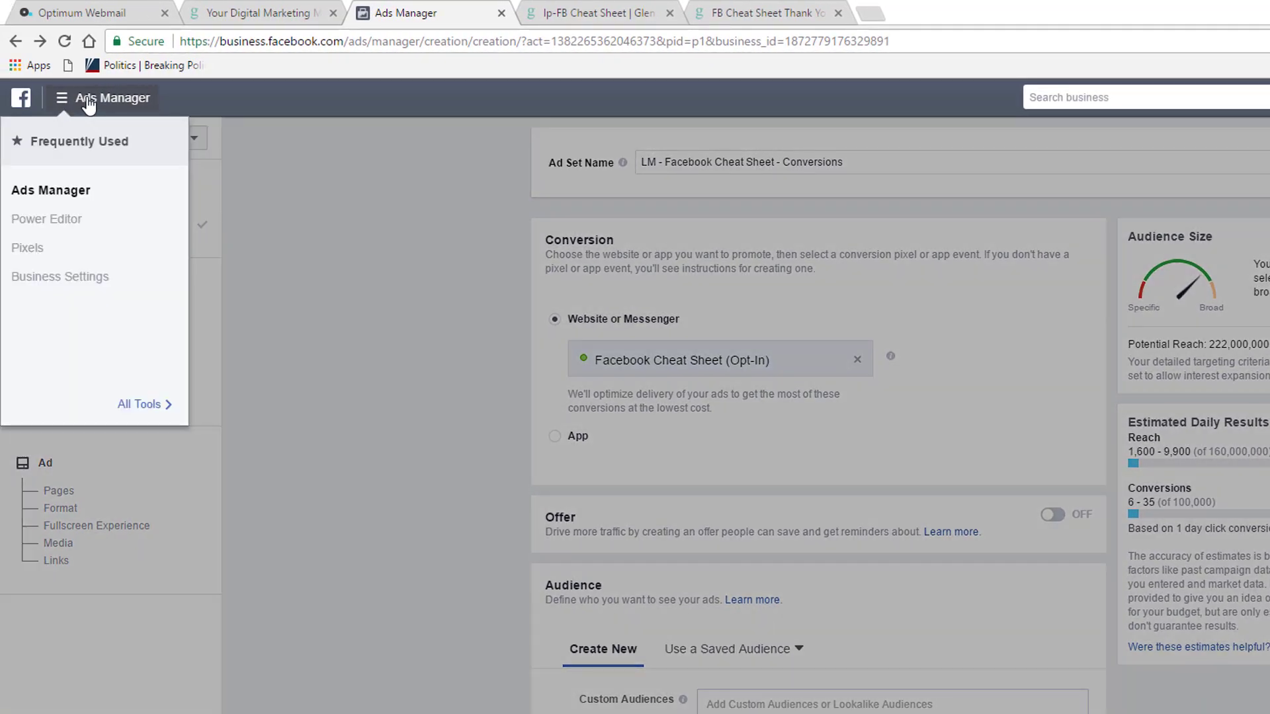
mouse_move(153, 405)
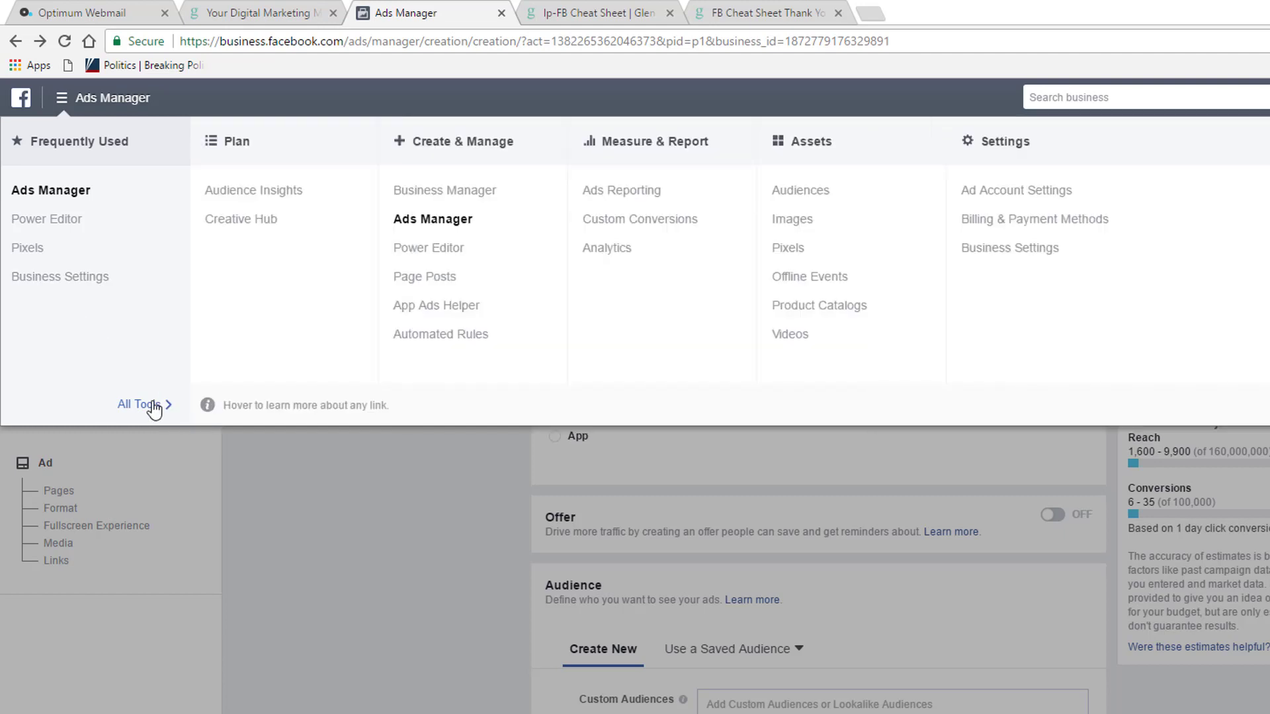
left_click(632, 221)
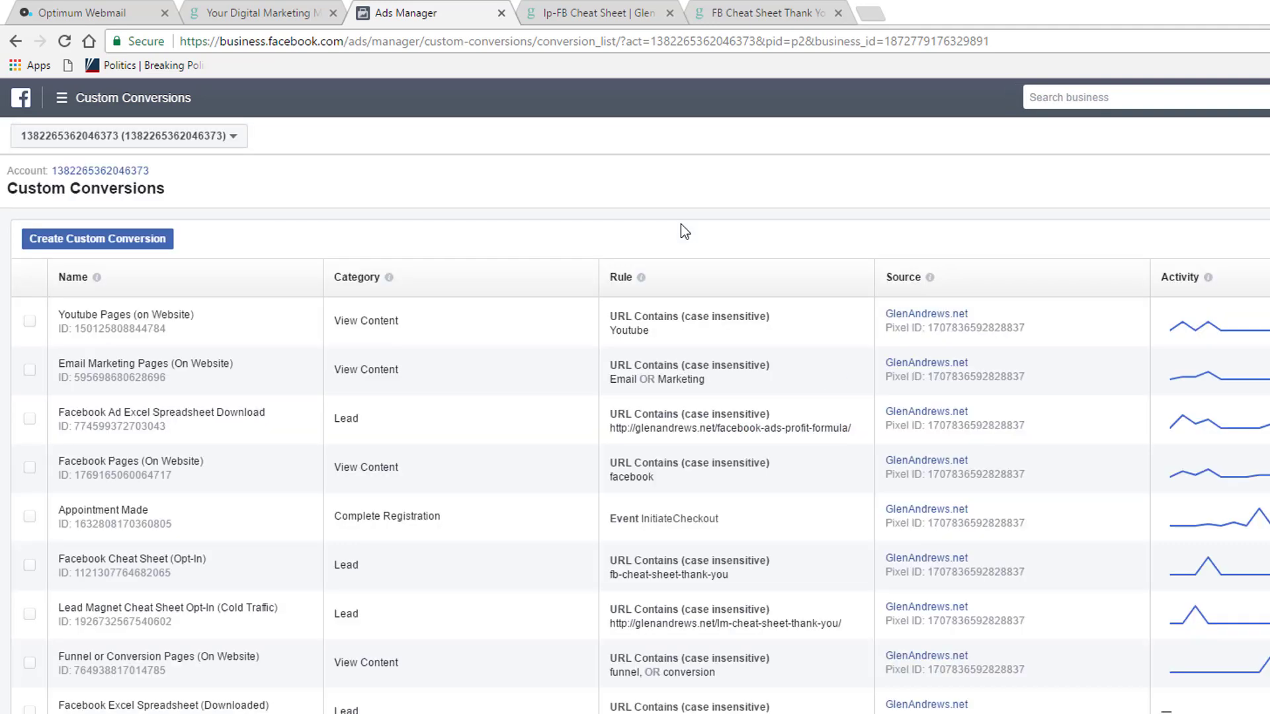
left_click(98, 239)
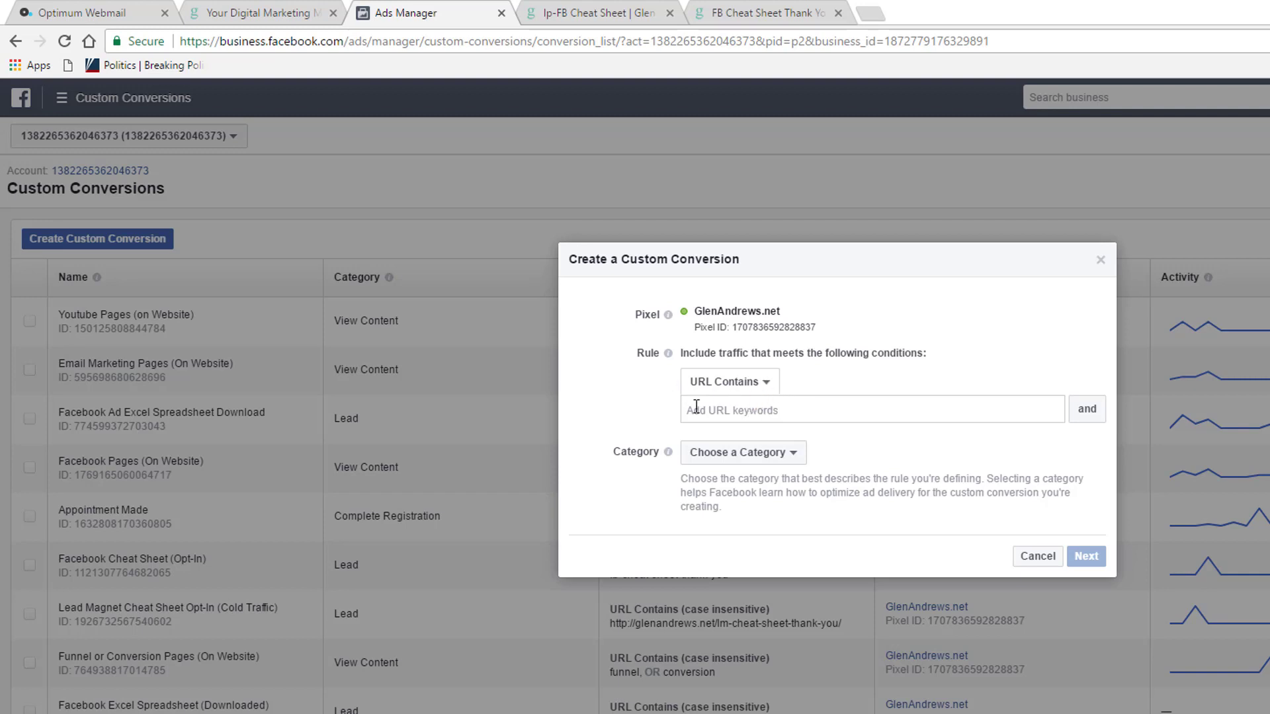
Copy the 'fb-cheat-sheet-thank-you/' path from the Thank You page's address bar
left_click(731, 17)
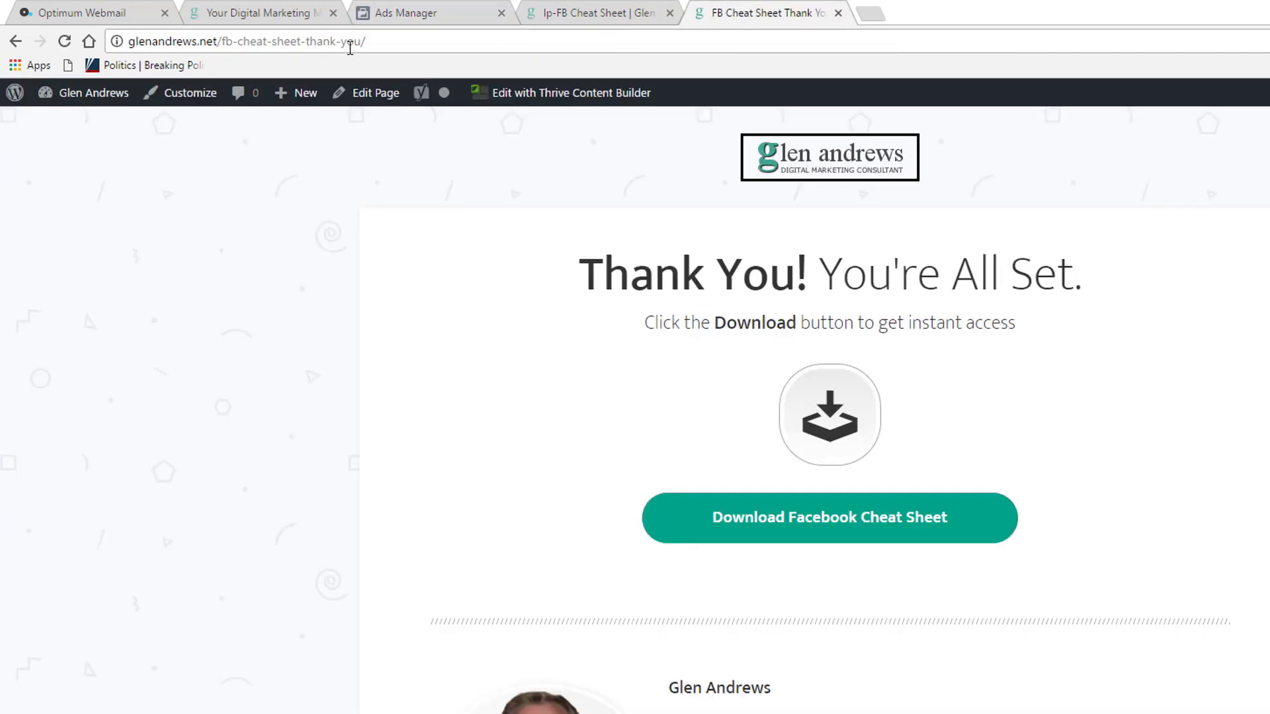
left_click_drag(334, 41, 127, 41)
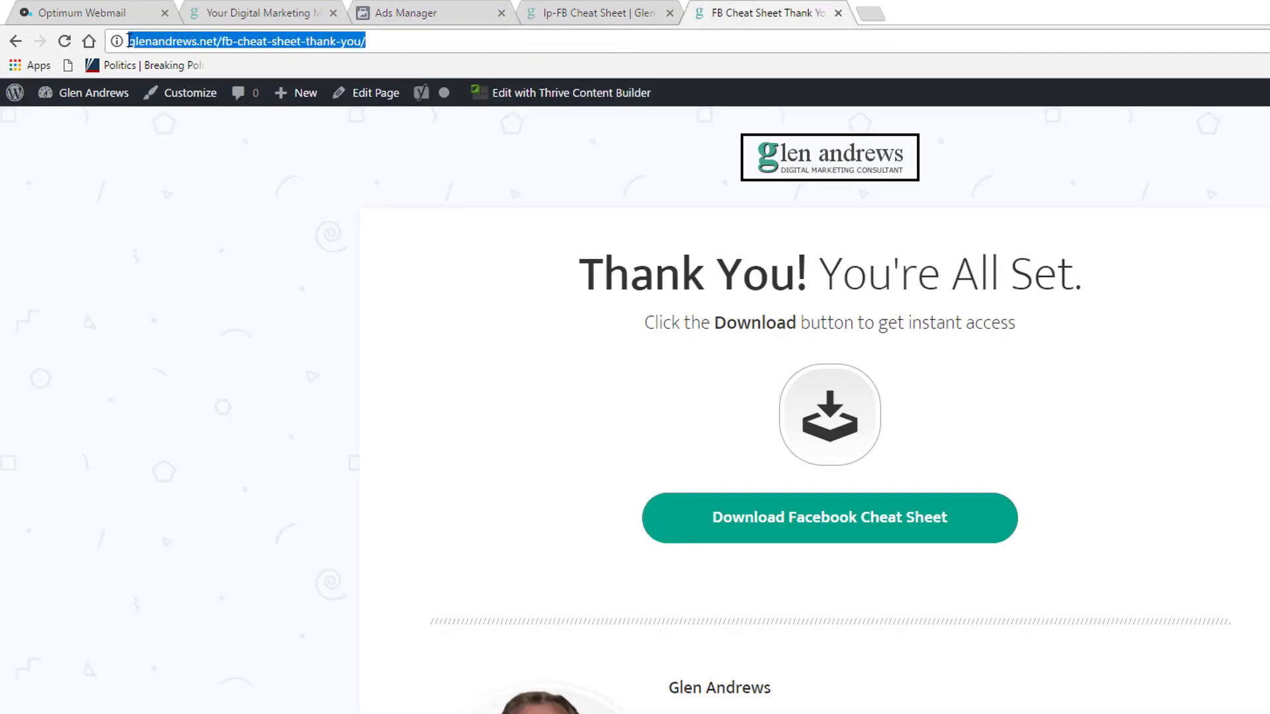
left_click(164, 41)
left_click_drag(385, 41, 220, 43)
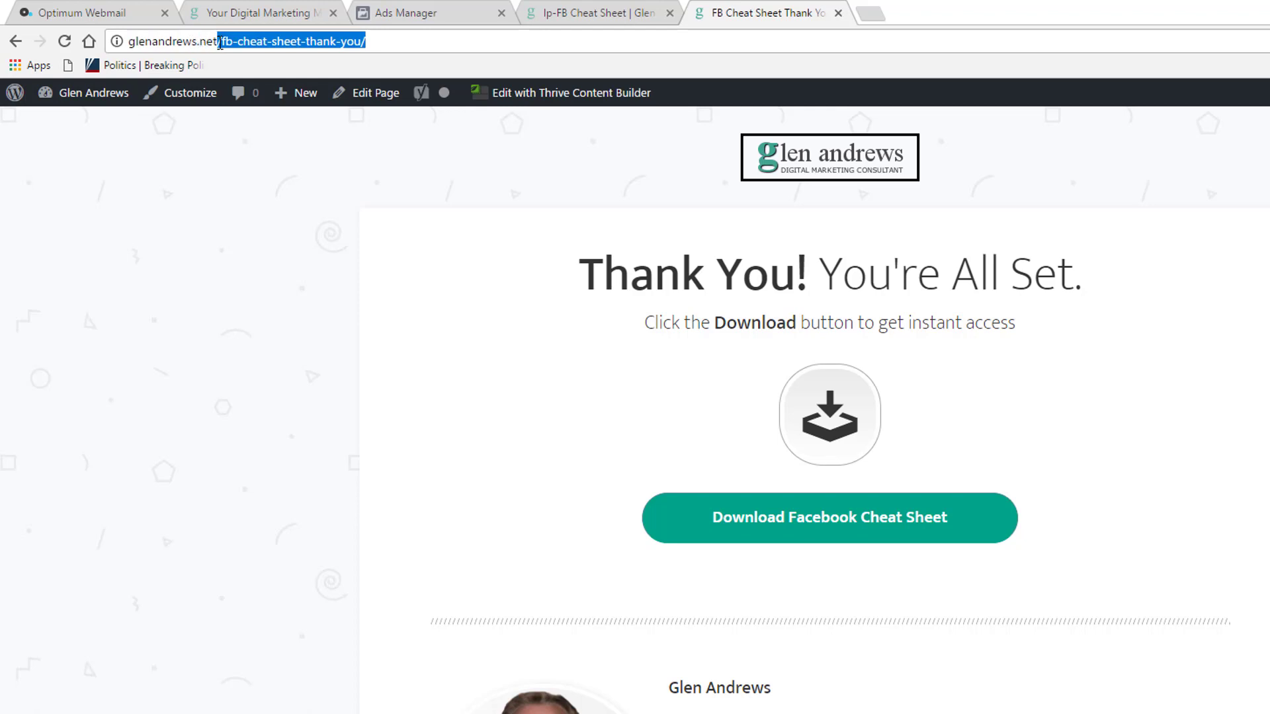
right_click(229, 39)
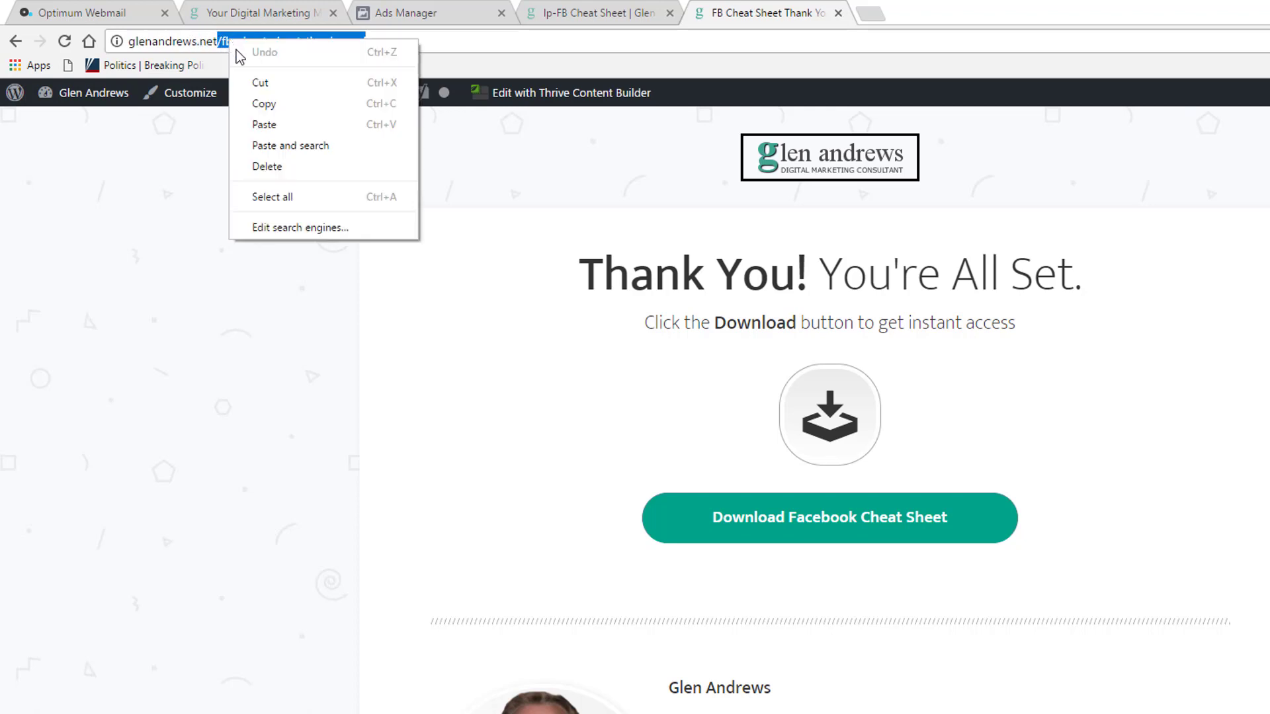
left_click(264, 103)
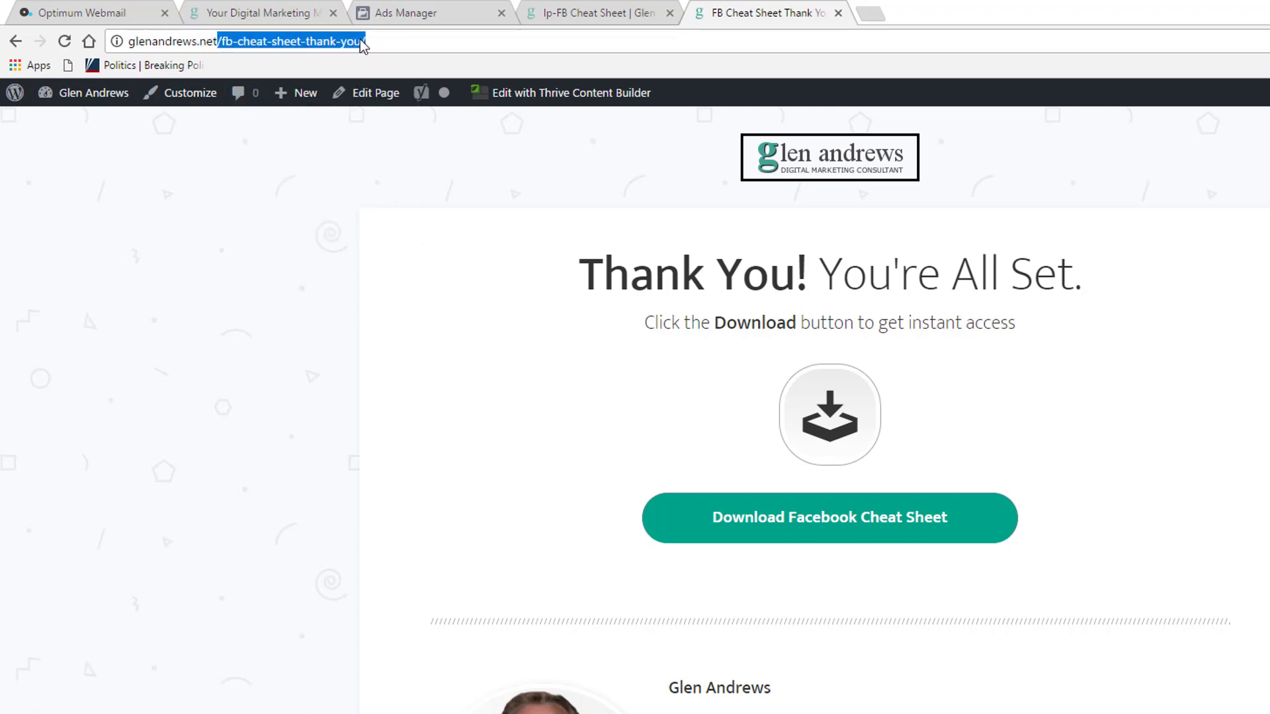
Paste the thank-you path as a URL keyword, then remove that first attempt
left_click(430, 14)
right_click(702, 413)
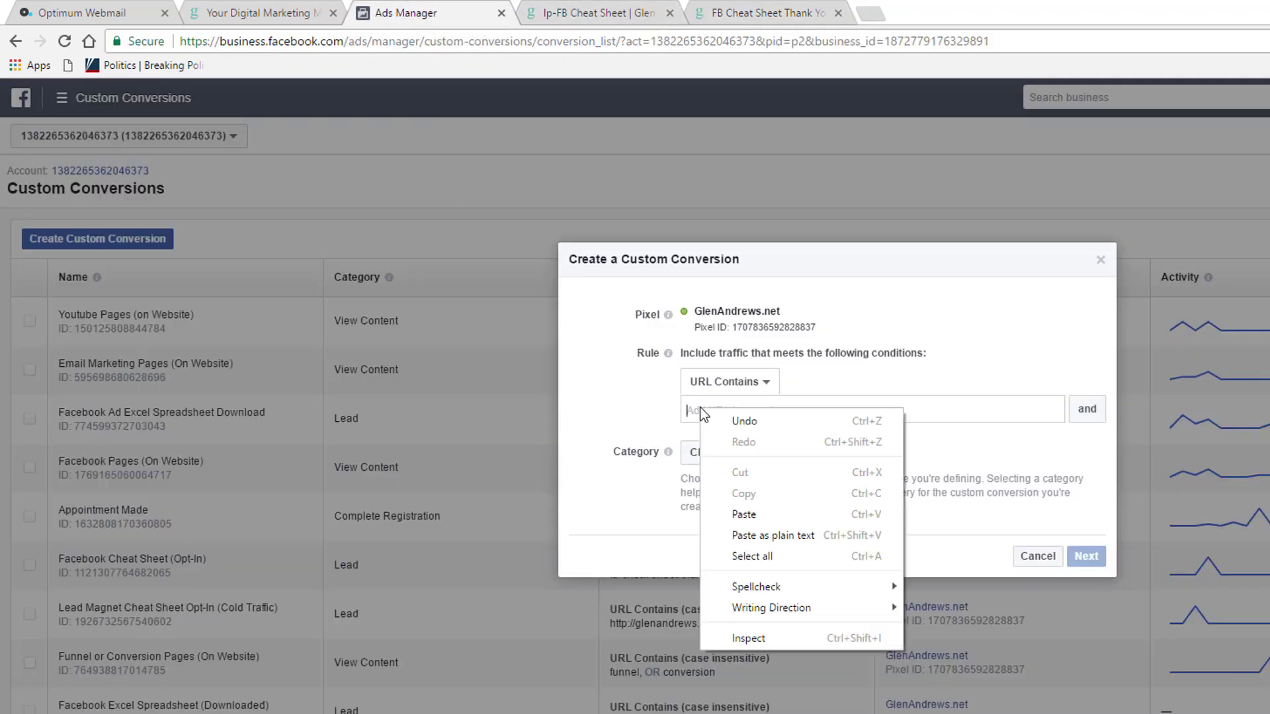
left_click(744, 515)
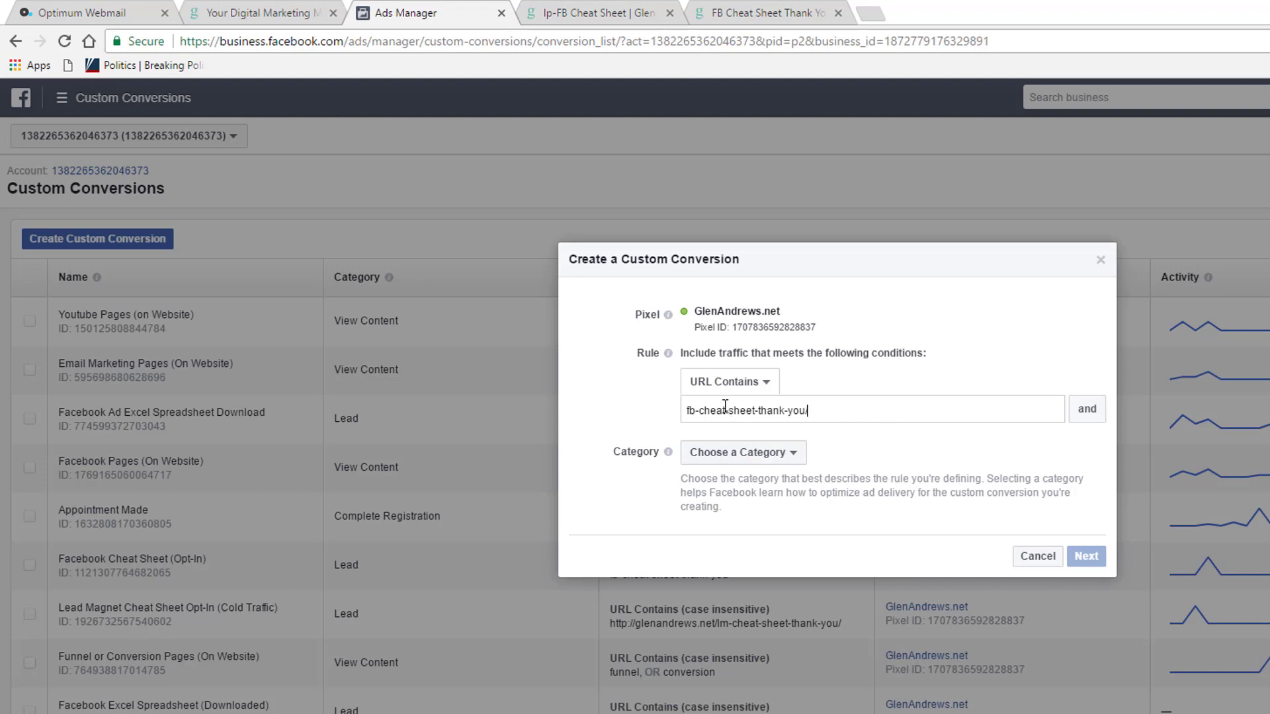
key("Home")
type("/")
key("Return")
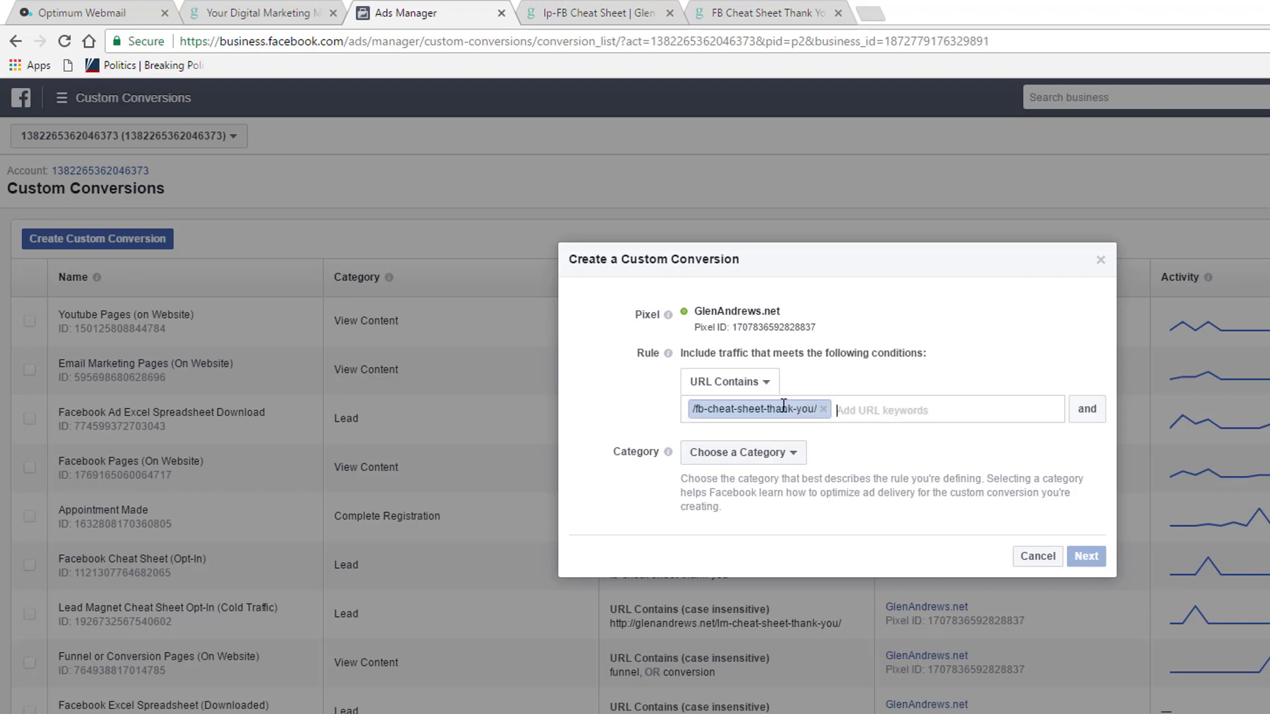
left_click(824, 408)
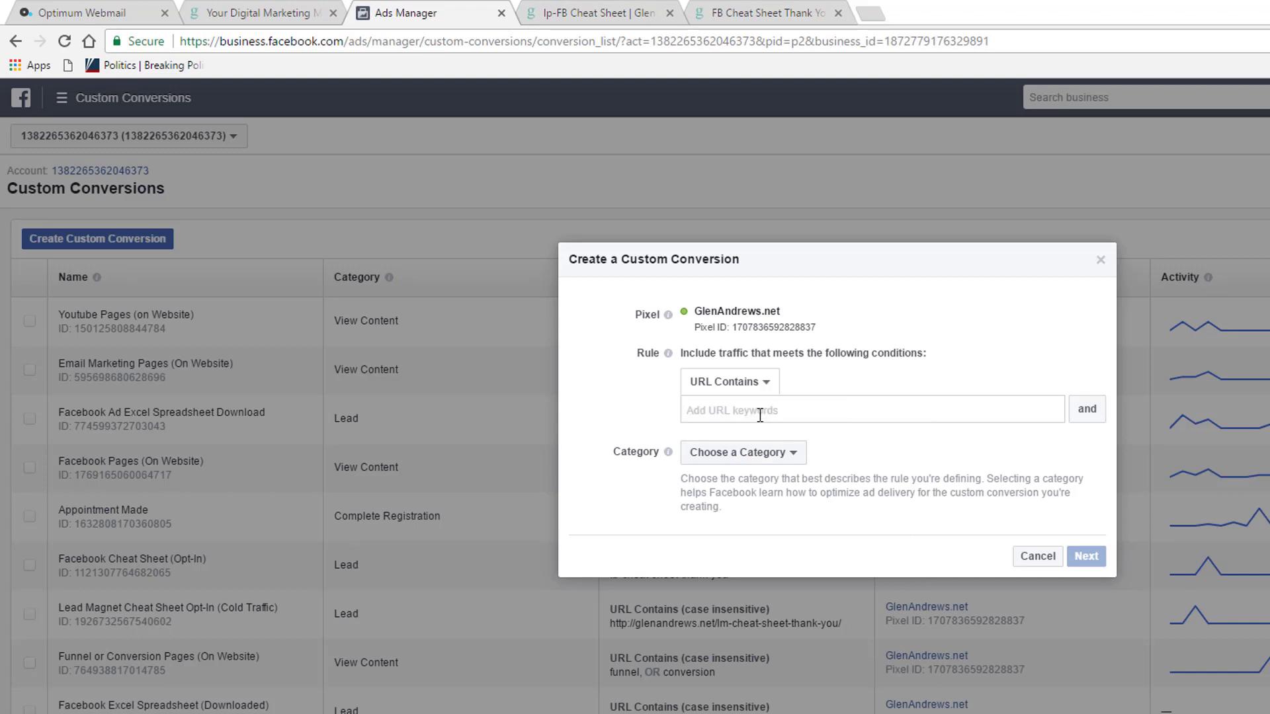
Set the category to Lead and add the rule URL contains /fb-cheat-sheet-thank-you/
left_click(781, 456)
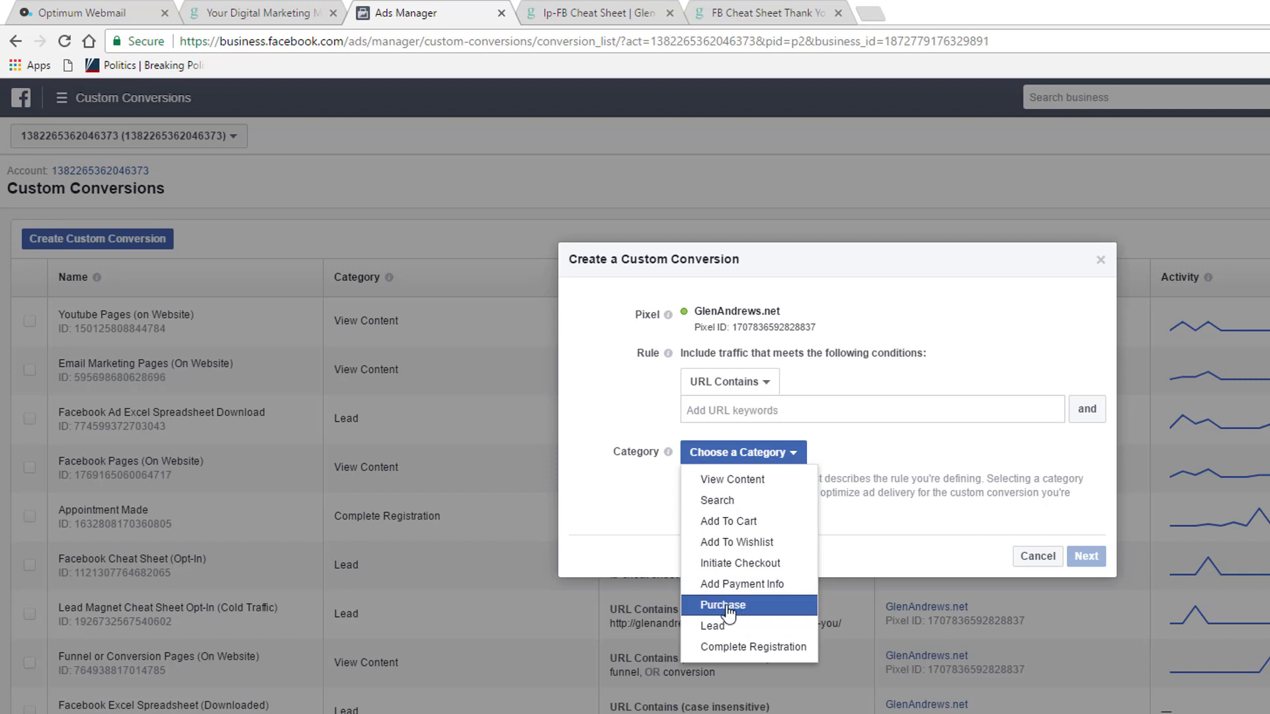
left_click(717, 632)
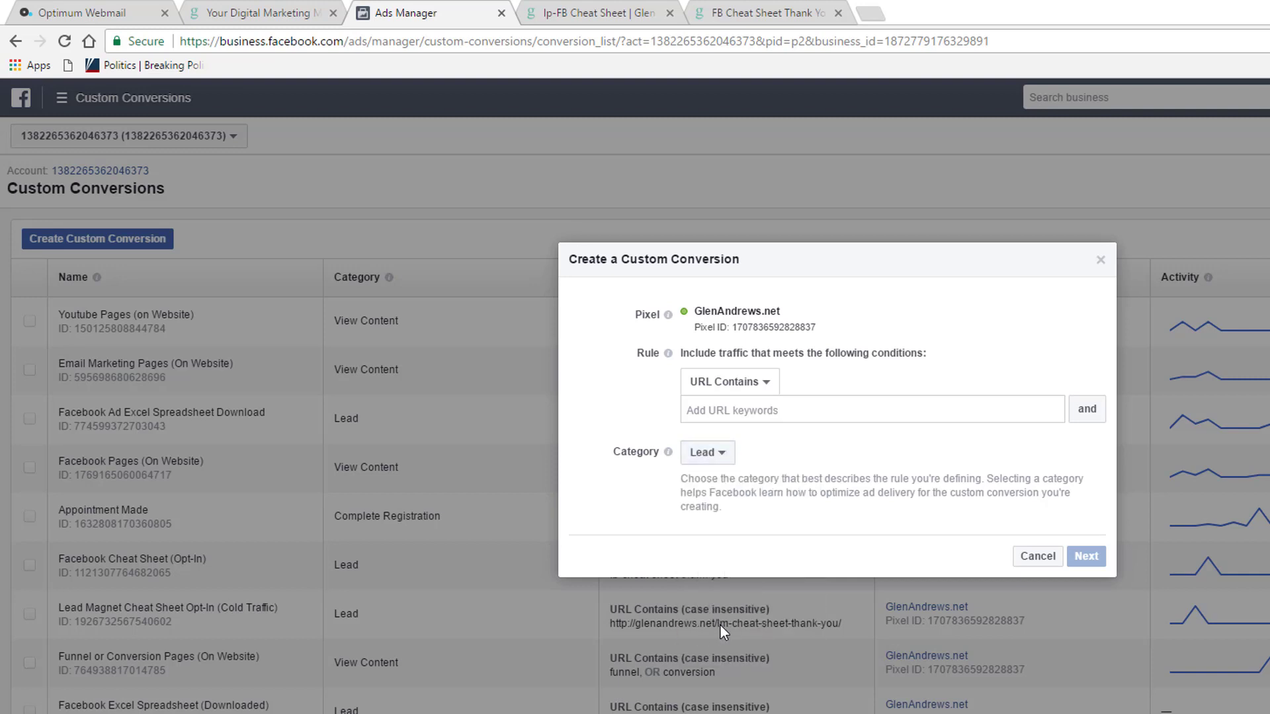
left_click(724, 413)
right_click(724, 412)
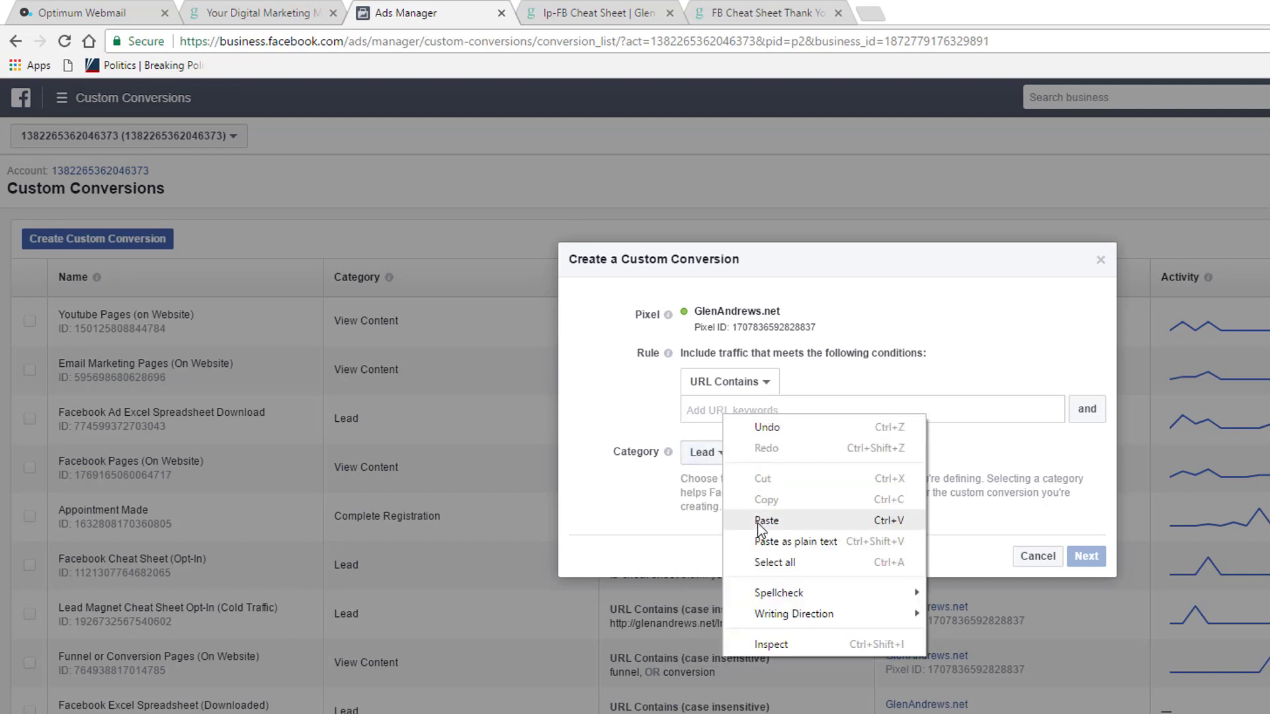
left_click(766, 521)
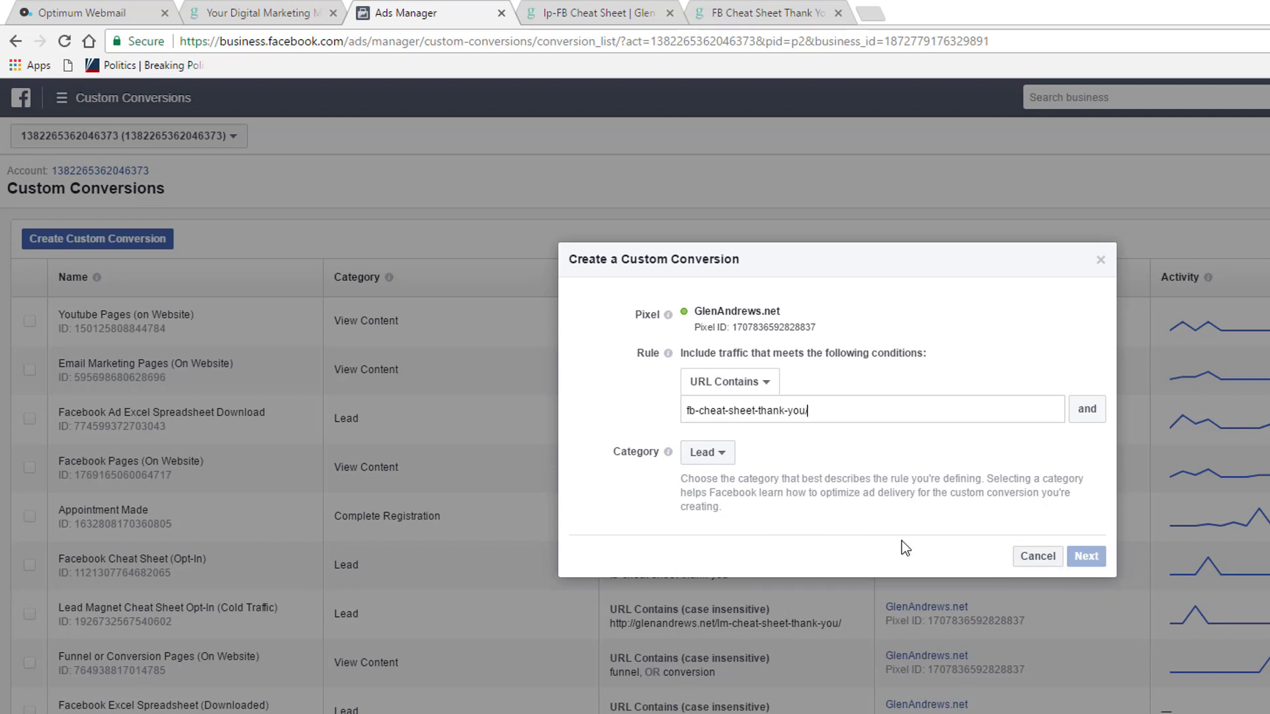
key("Return")
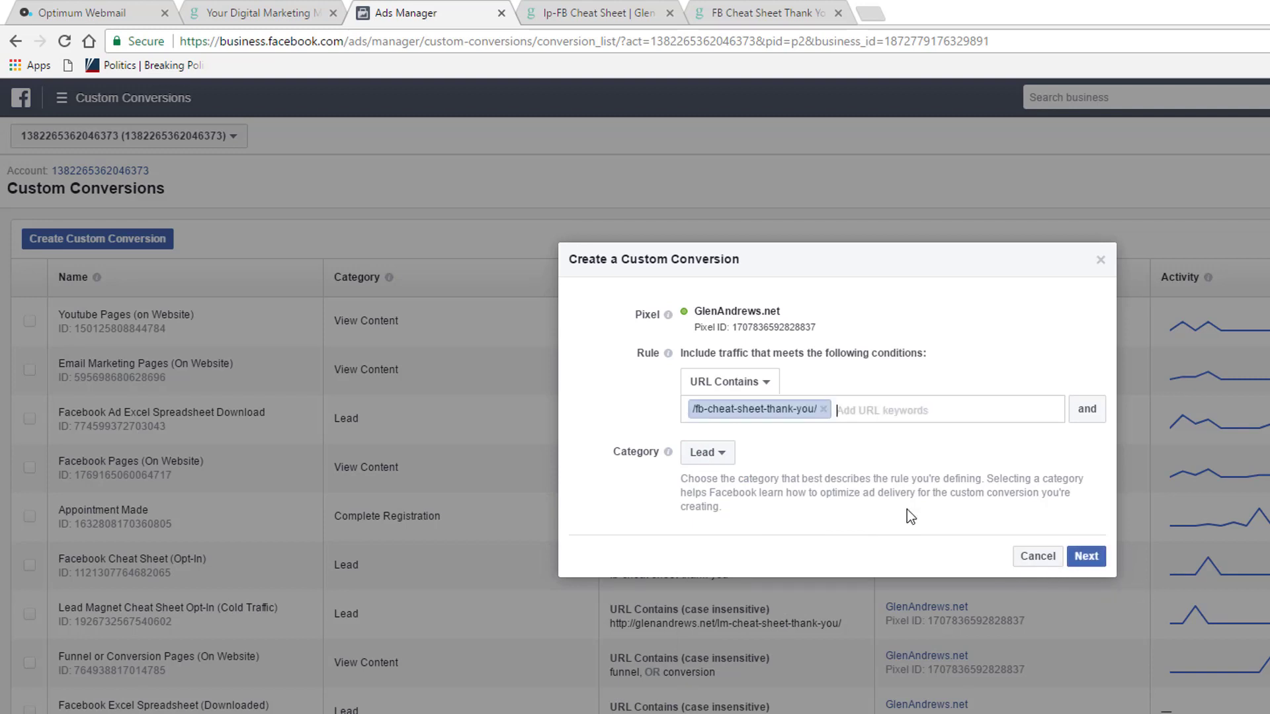
Name the custom conversion 'FB Cheat Shheet Conversion' and give it a 1.00 conversion value
left_click(1087, 558)
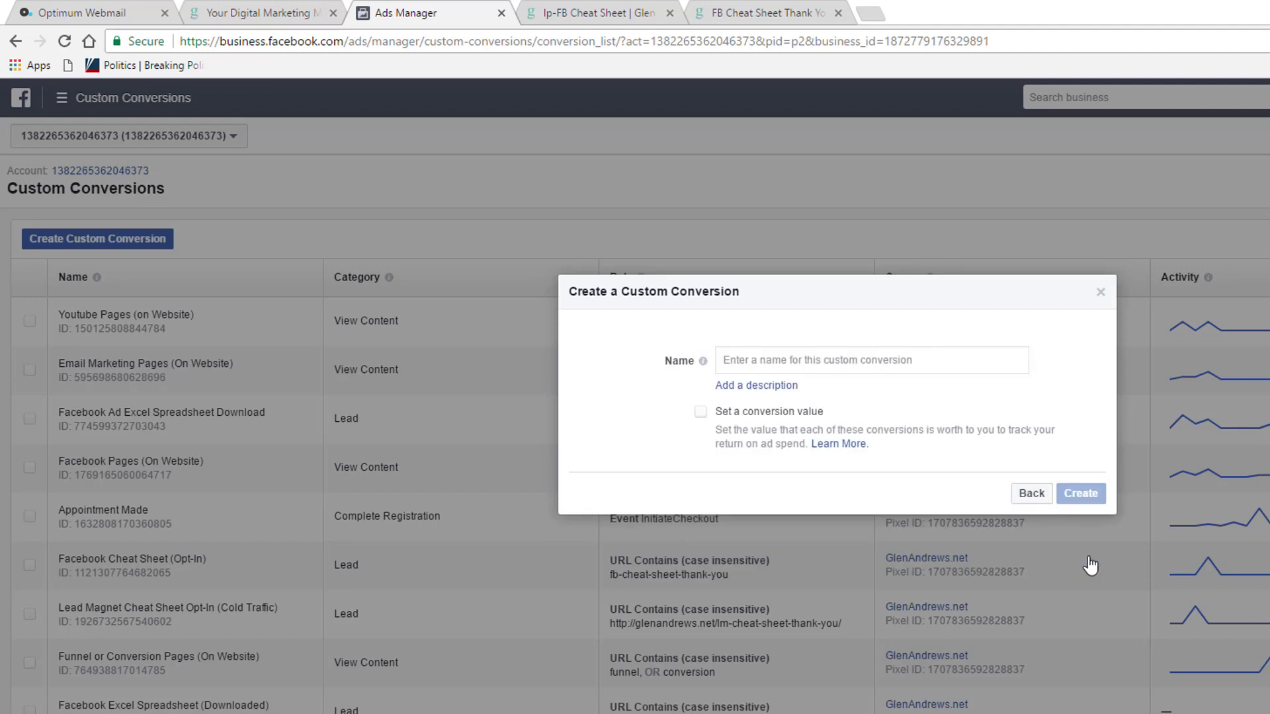
left_click(729, 360)
type("FB Cheat Shheet Conversion")
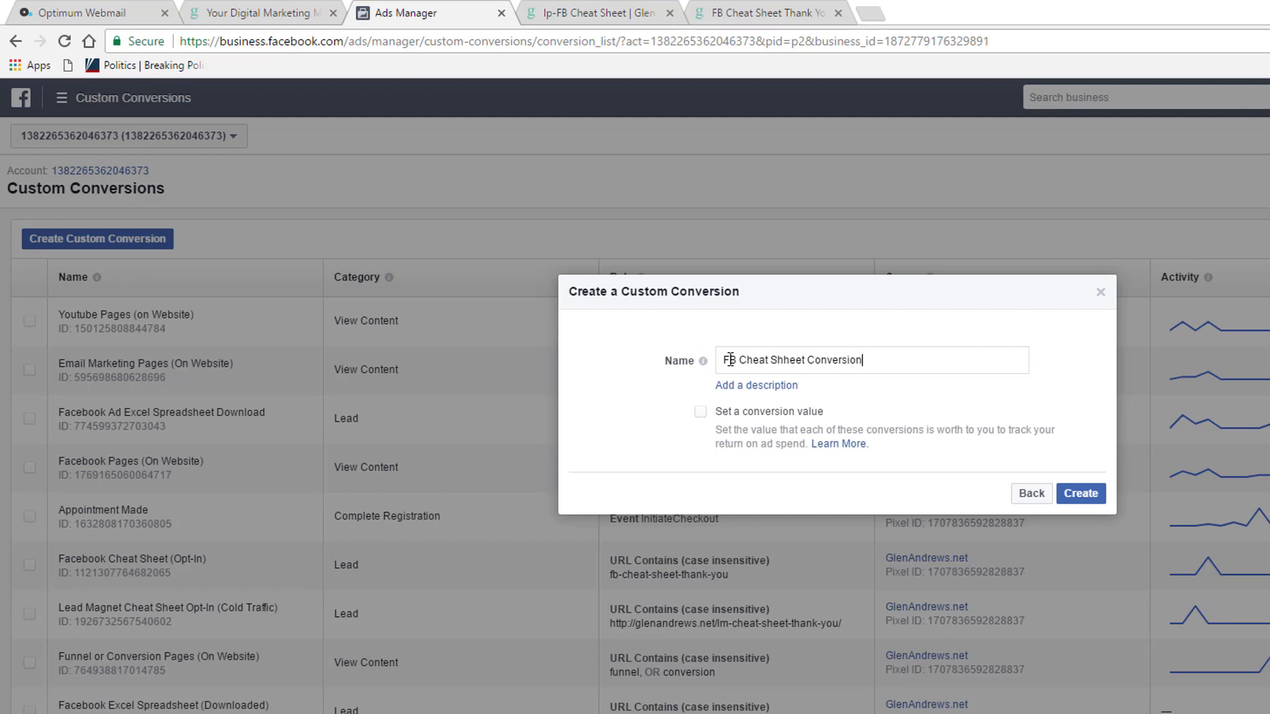
left_click(700, 411)
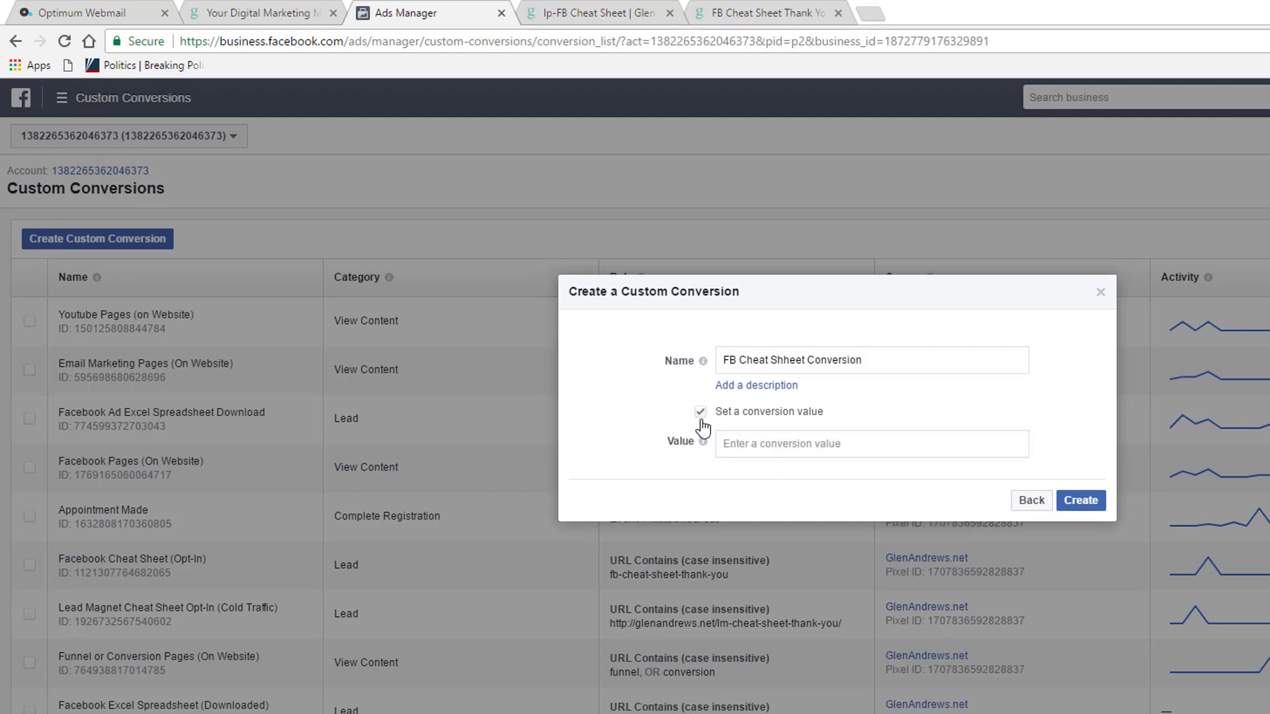
left_click(738, 443)
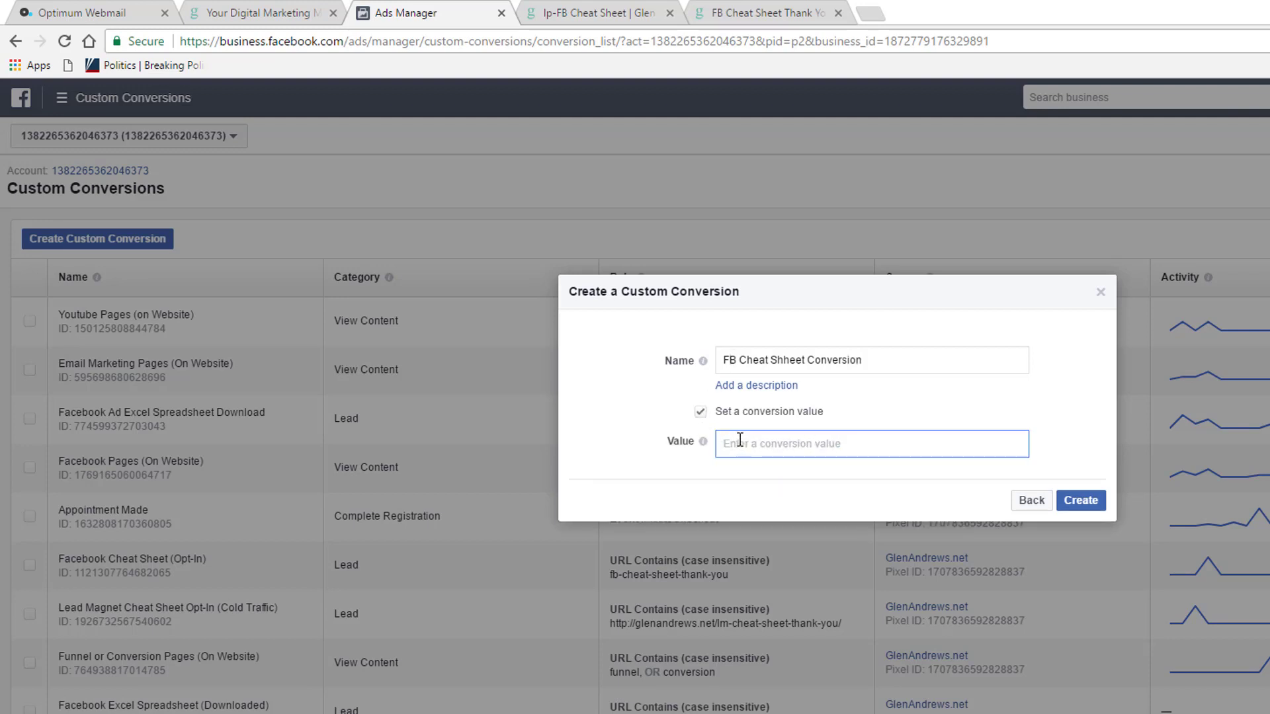
type("1.00")
left_click(861, 311)
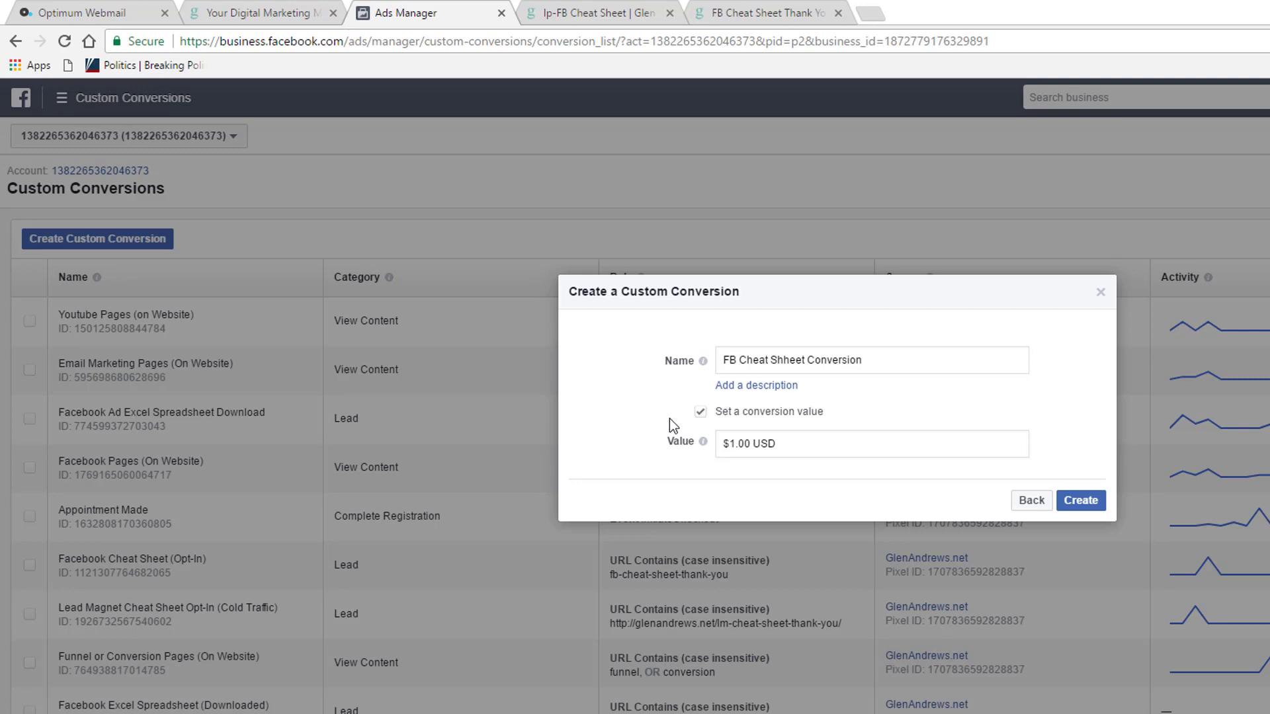
Replace a mistaken 78.00 value with 1.00 and create the custom conversion
left_click_drag(748, 444, 722, 446)
type("78.")
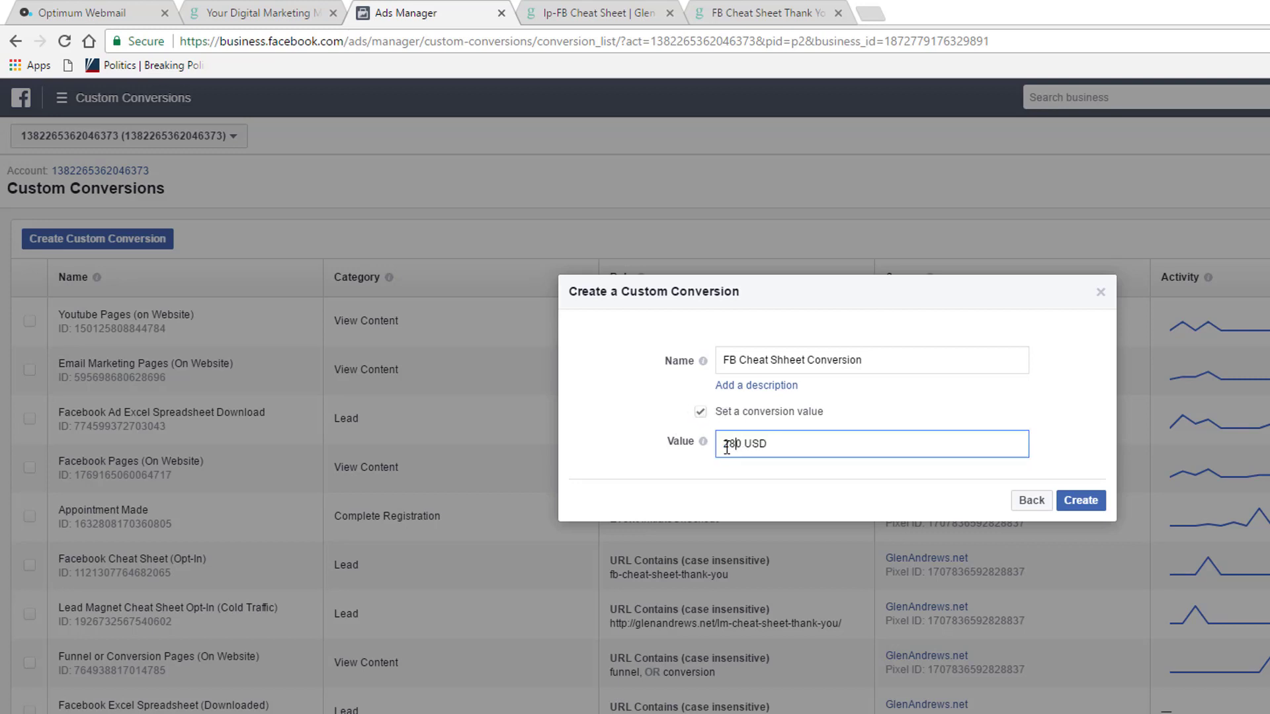
type("00")
left_click(1092, 424)
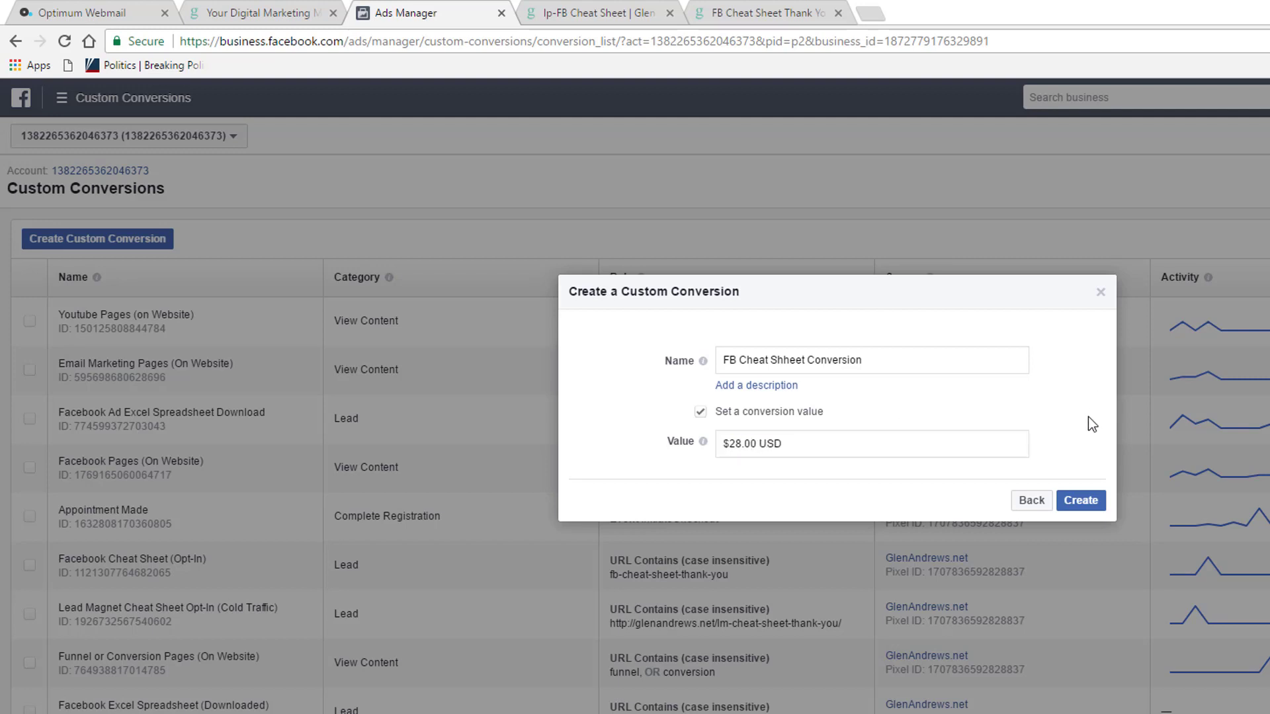
left_click(699, 412)
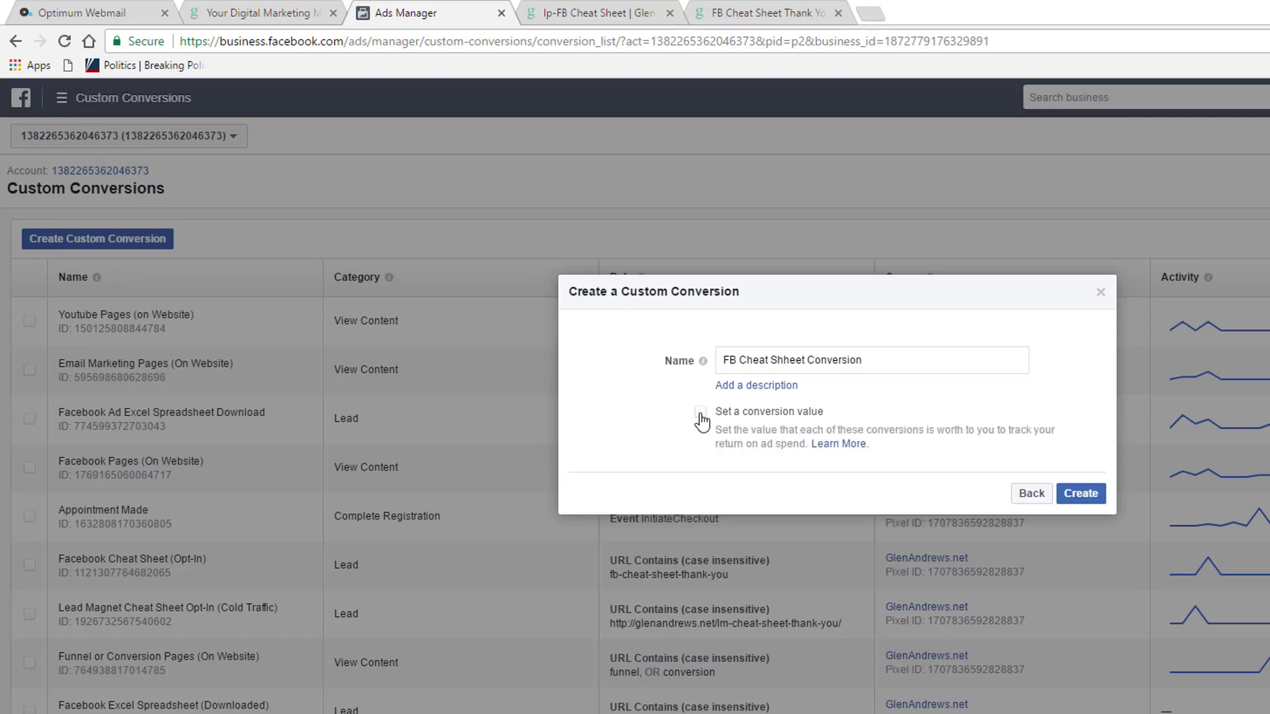
left_click(700, 412)
type("1.00")
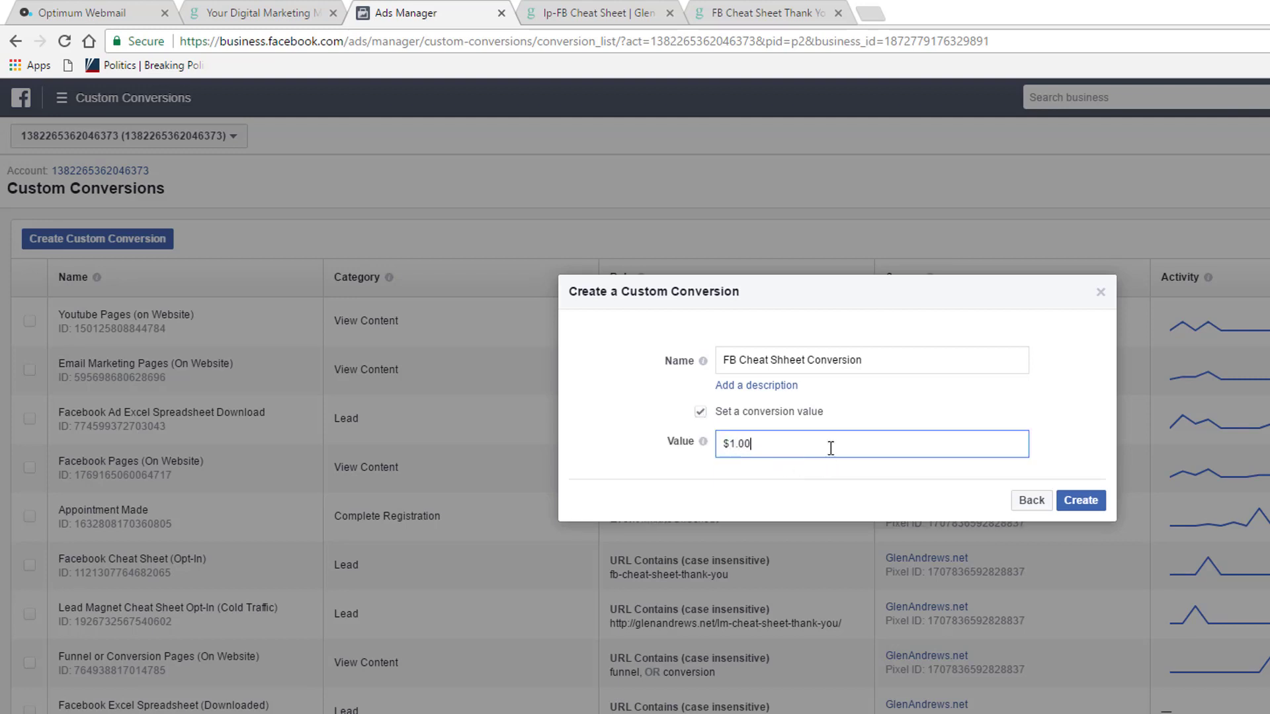
left_click(895, 488)
left_click(1083, 508)
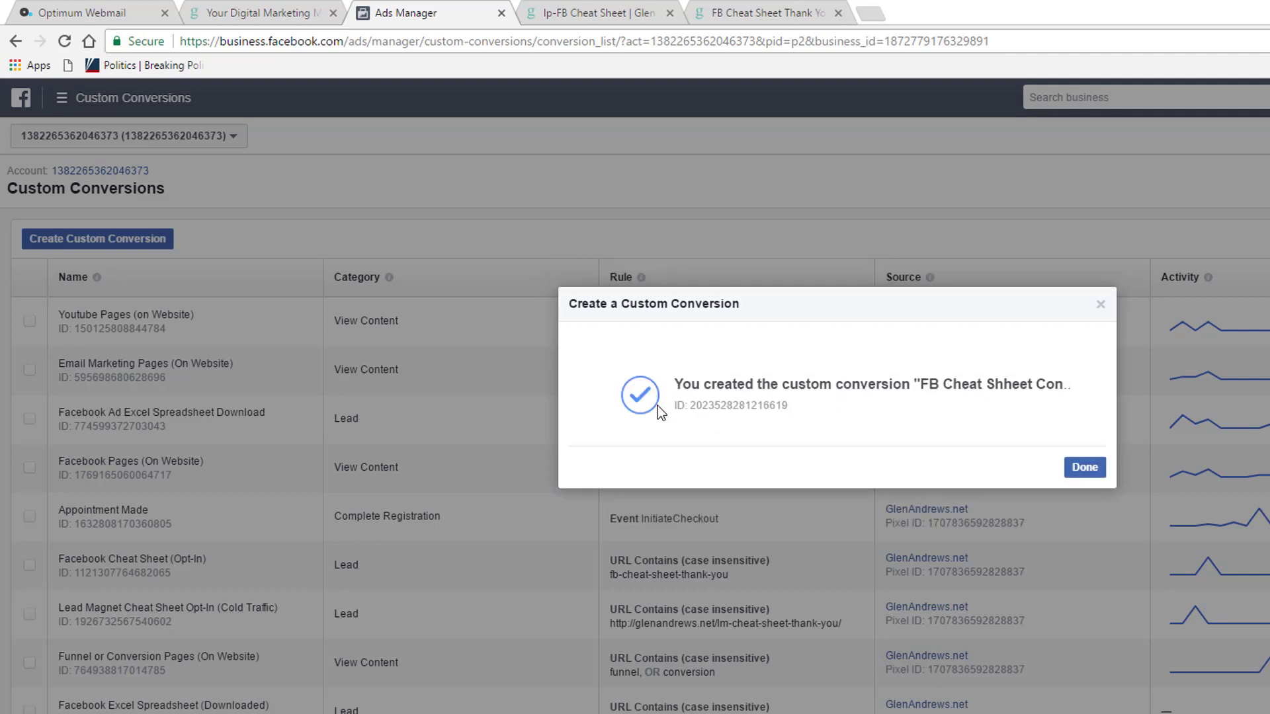
Close the confirmation, reload the thank-you page, and go back to the unfinished ad creation
left_click(1082, 471)
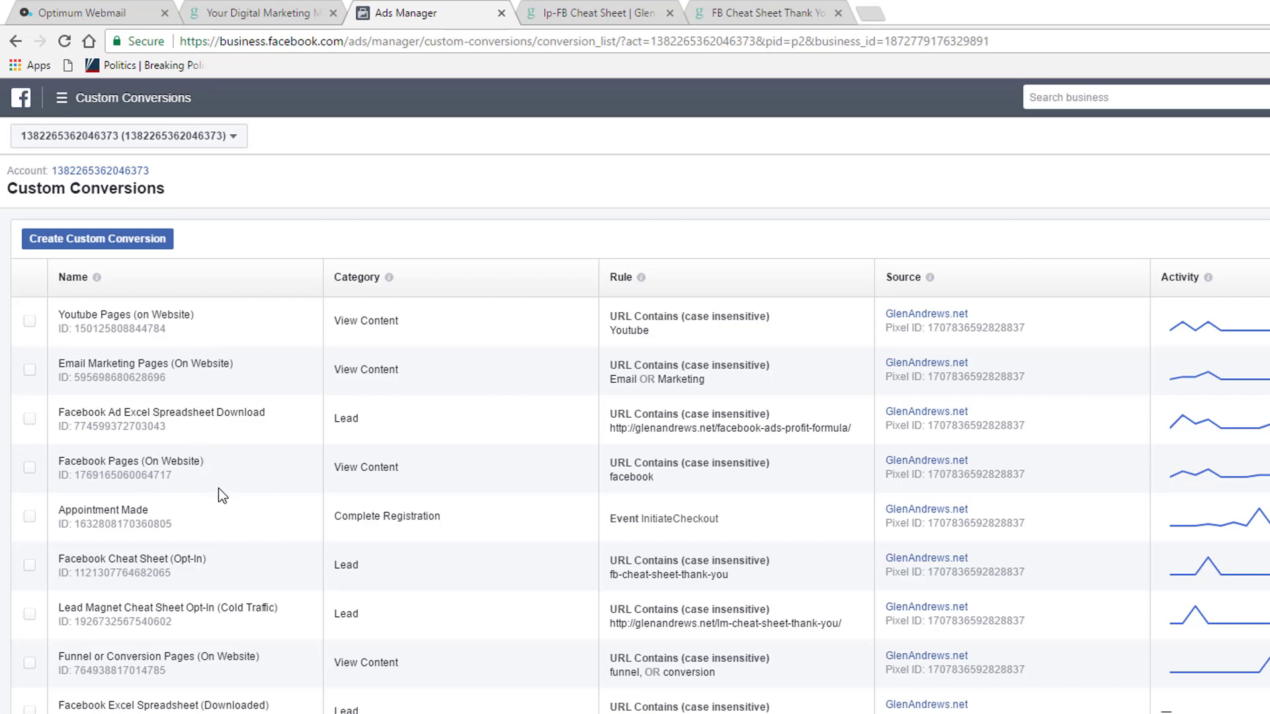
left_click(769, 11)
left_click(65, 42)
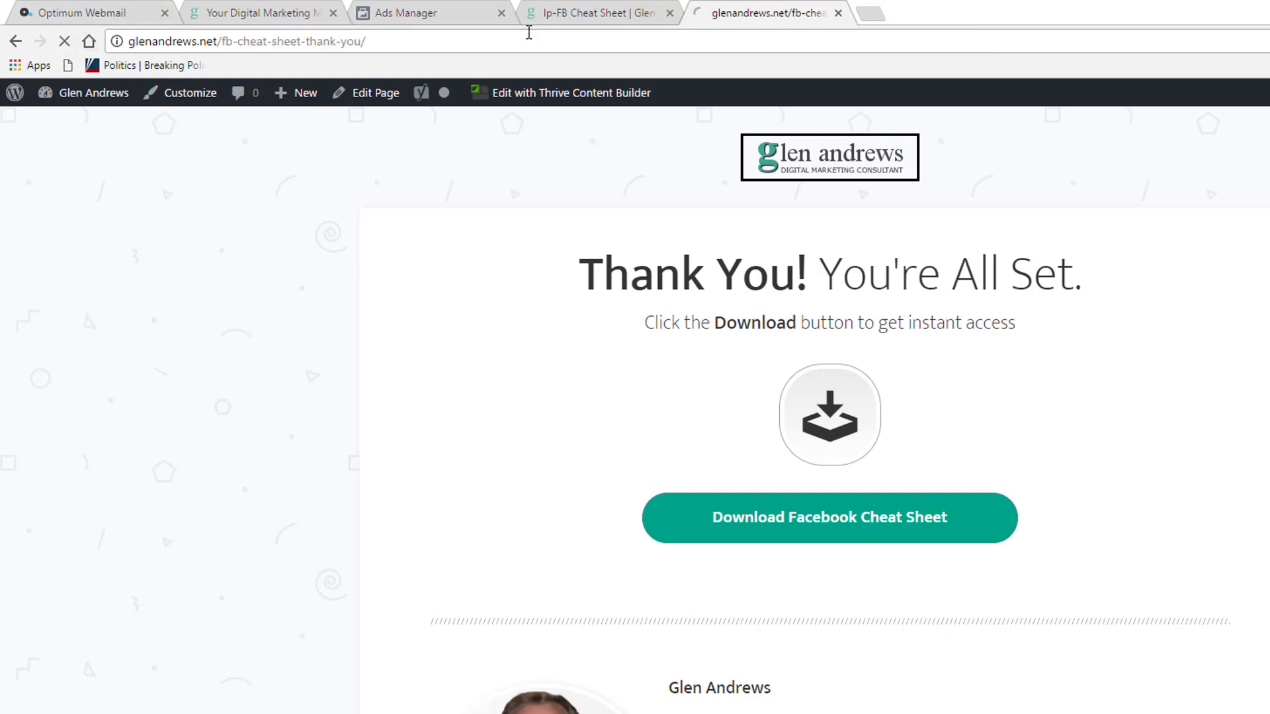
left_click(421, 16)
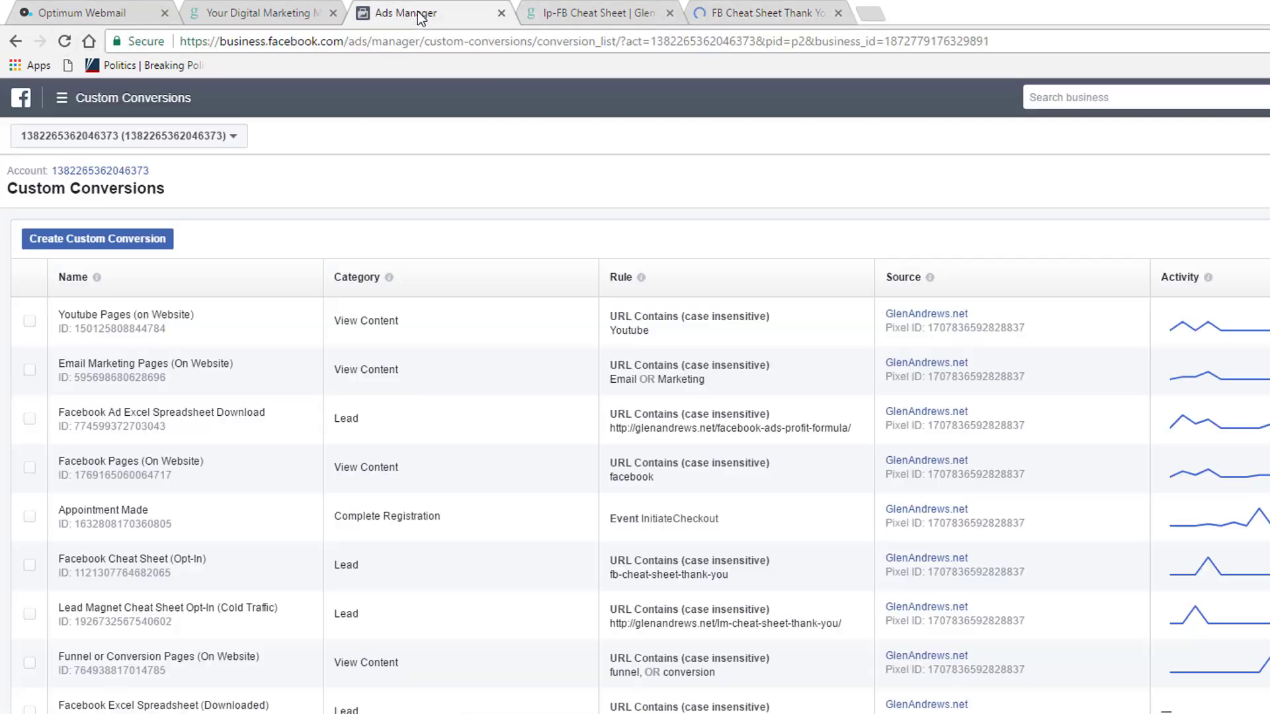
left_click(16, 42)
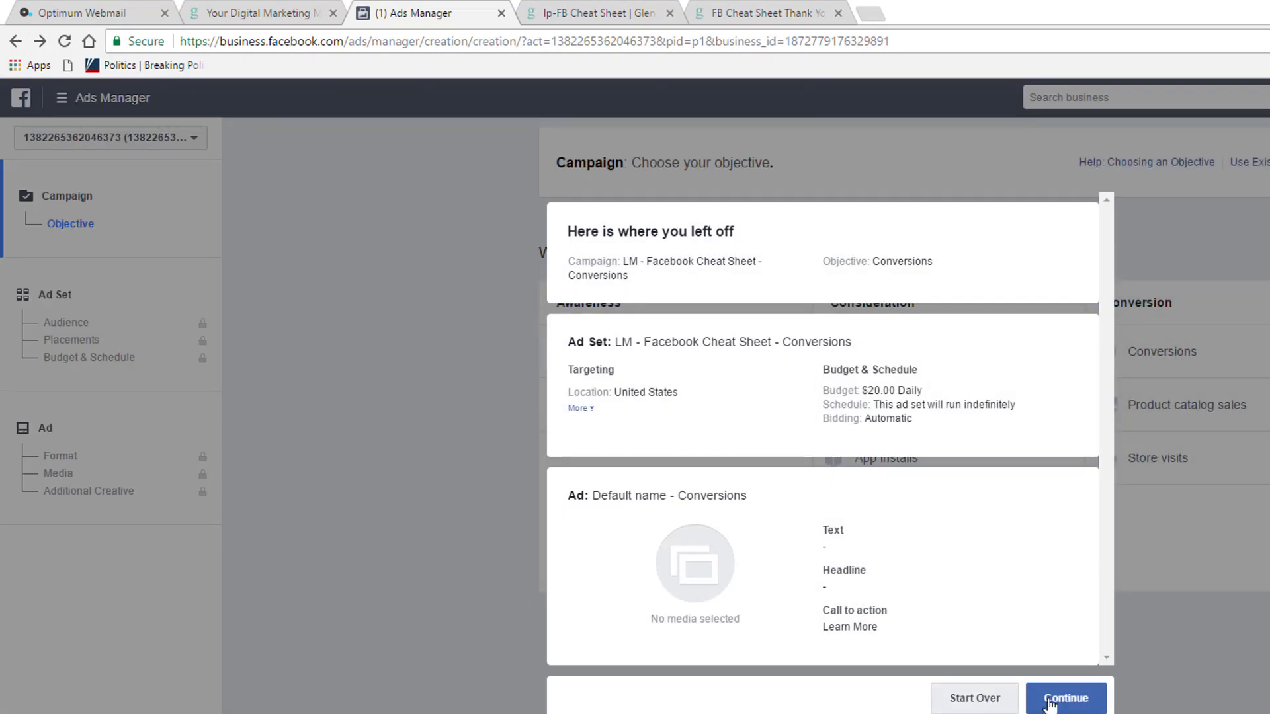
Resume the saved draft, check the Facebook Cheat Sheet (Opt-In) conversion, and scroll to Audience
left_click(1059, 698)
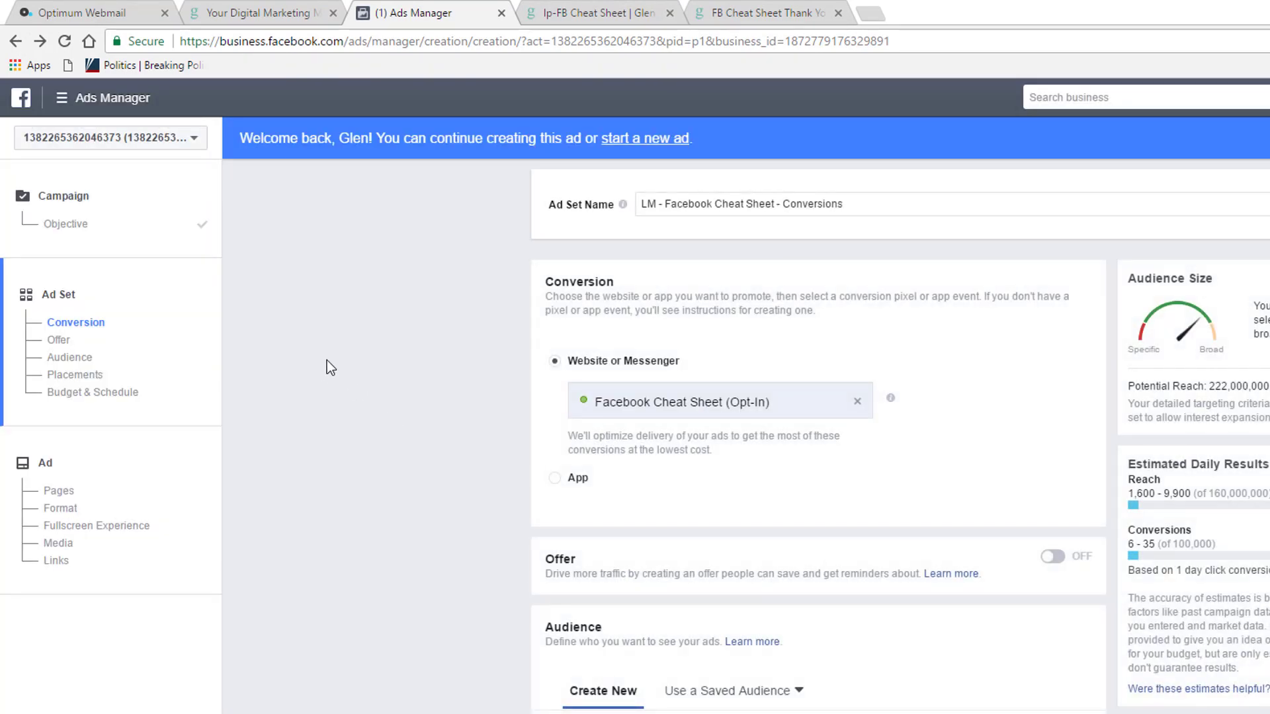
scroll(338, 337, "down", 2)
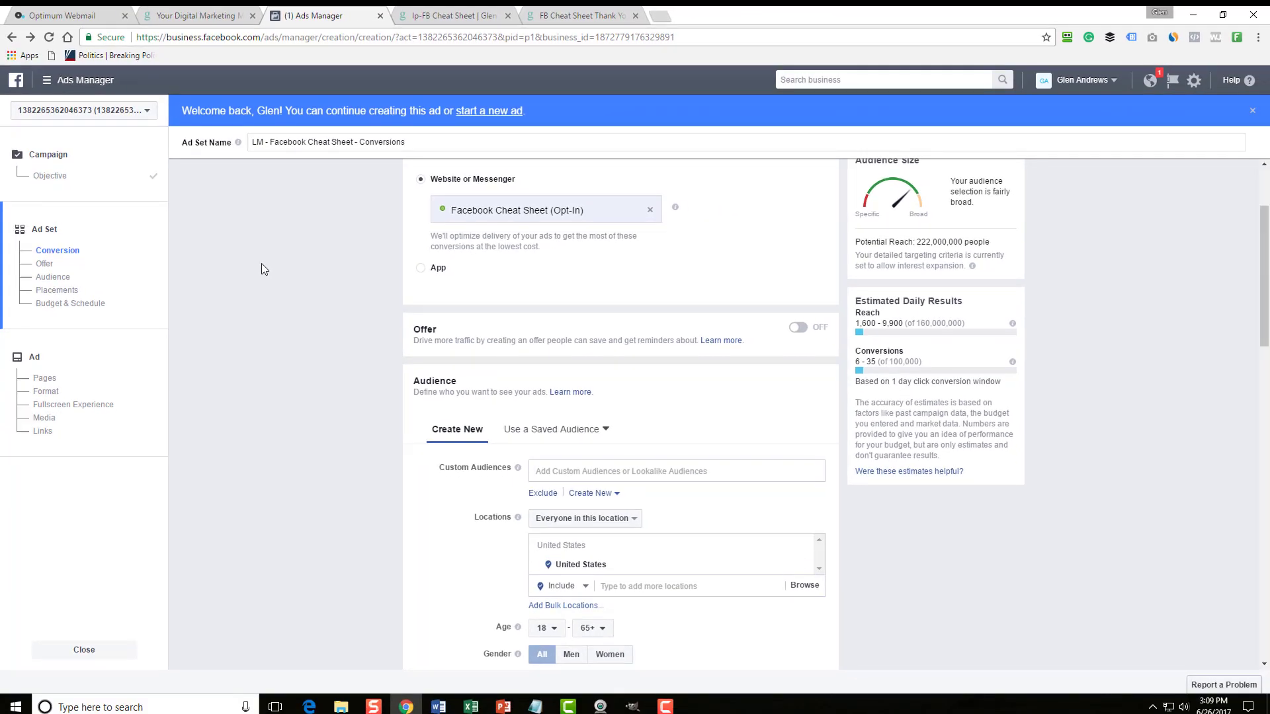
scroll(265, 264, "up", 2)
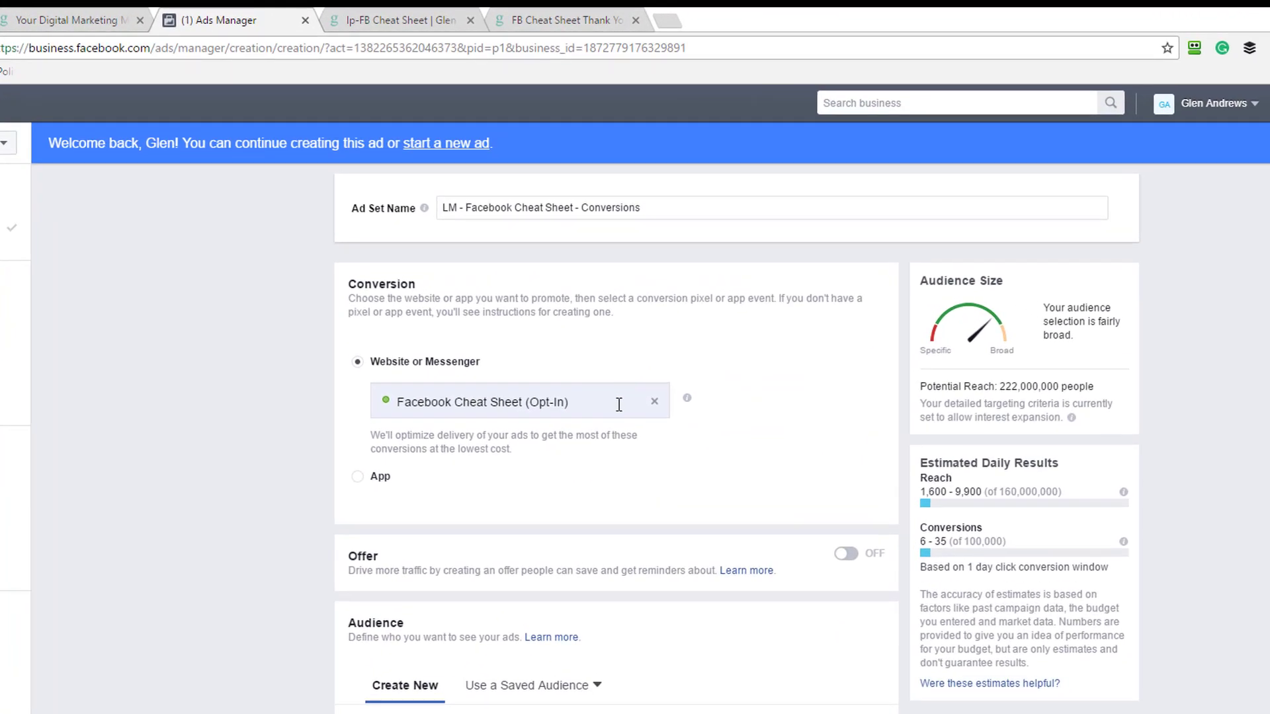
triple_click(588, 409)
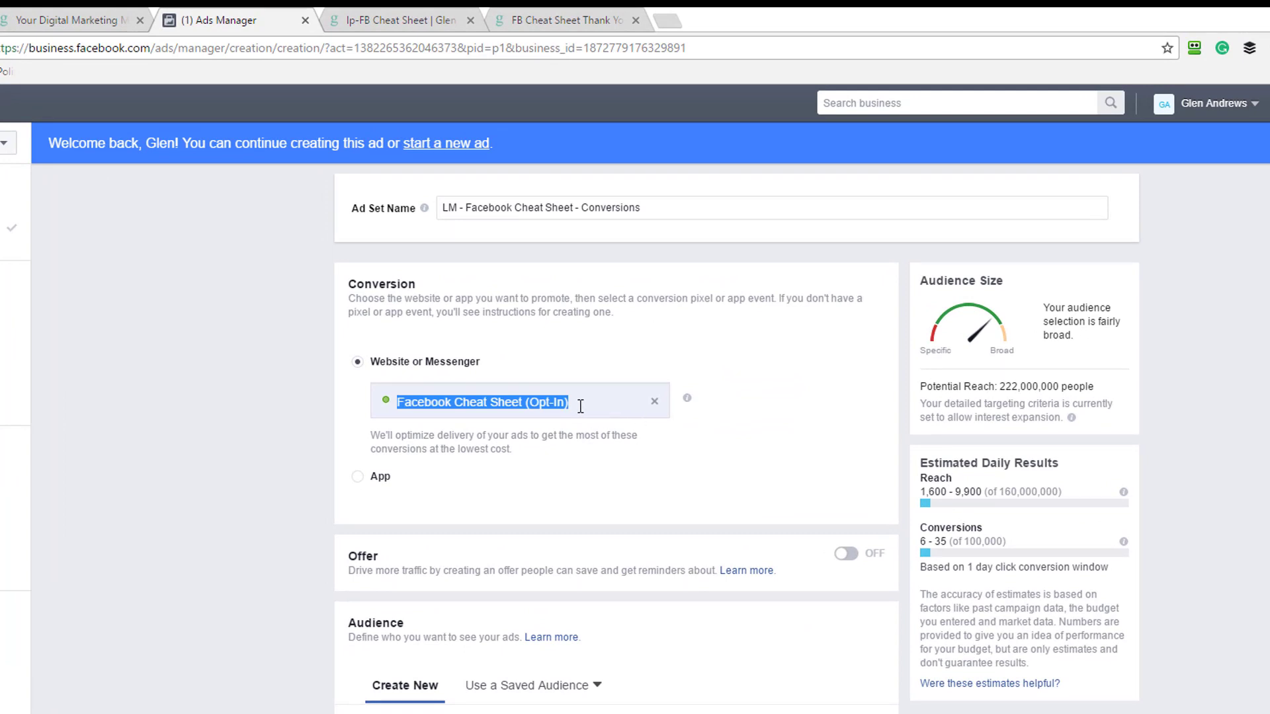
left_click(608, 404)
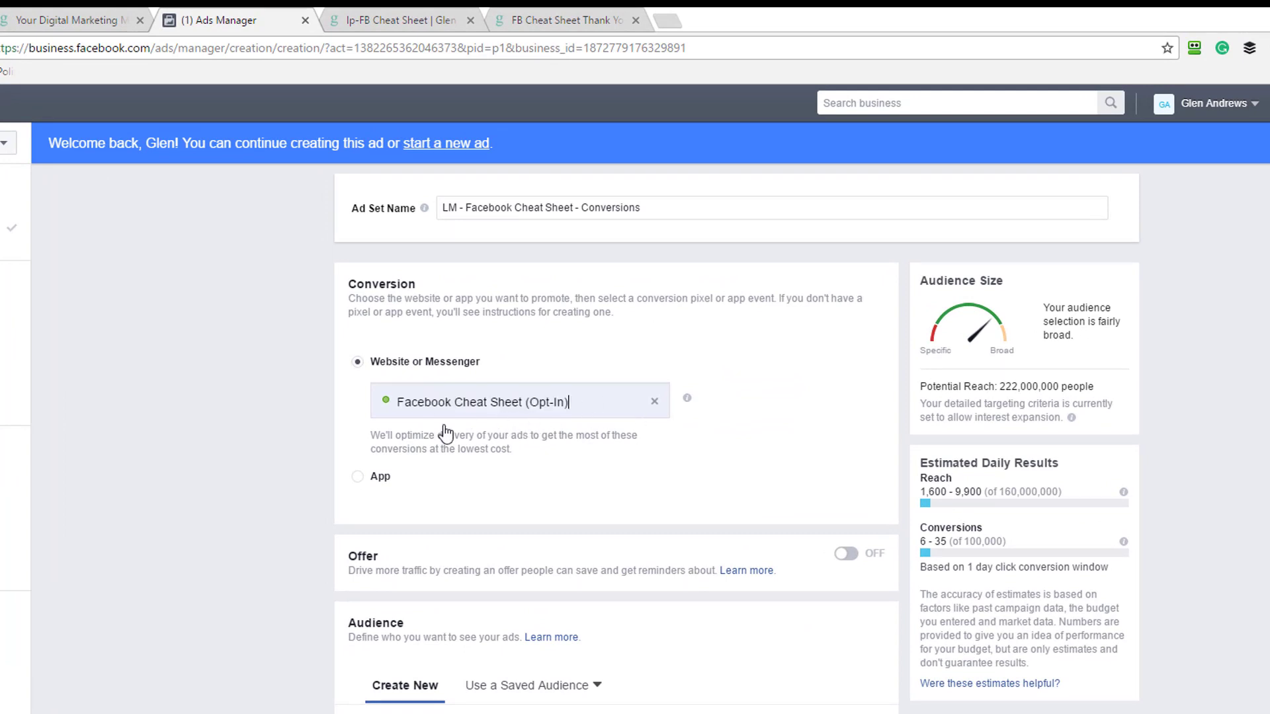
scroll(258, 399, "down", 5)
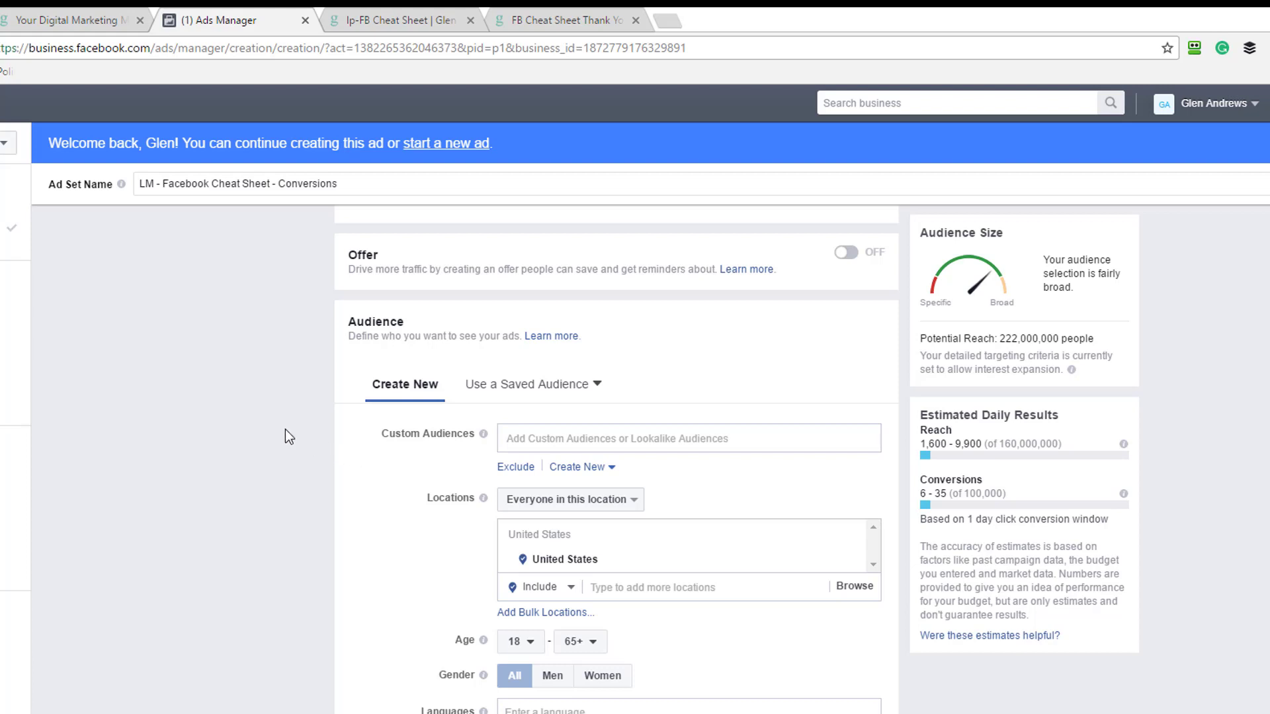
Add Canada, United Kingdom and Australia alongside United States in the Locations field
scroll(276, 433, "down", 3)
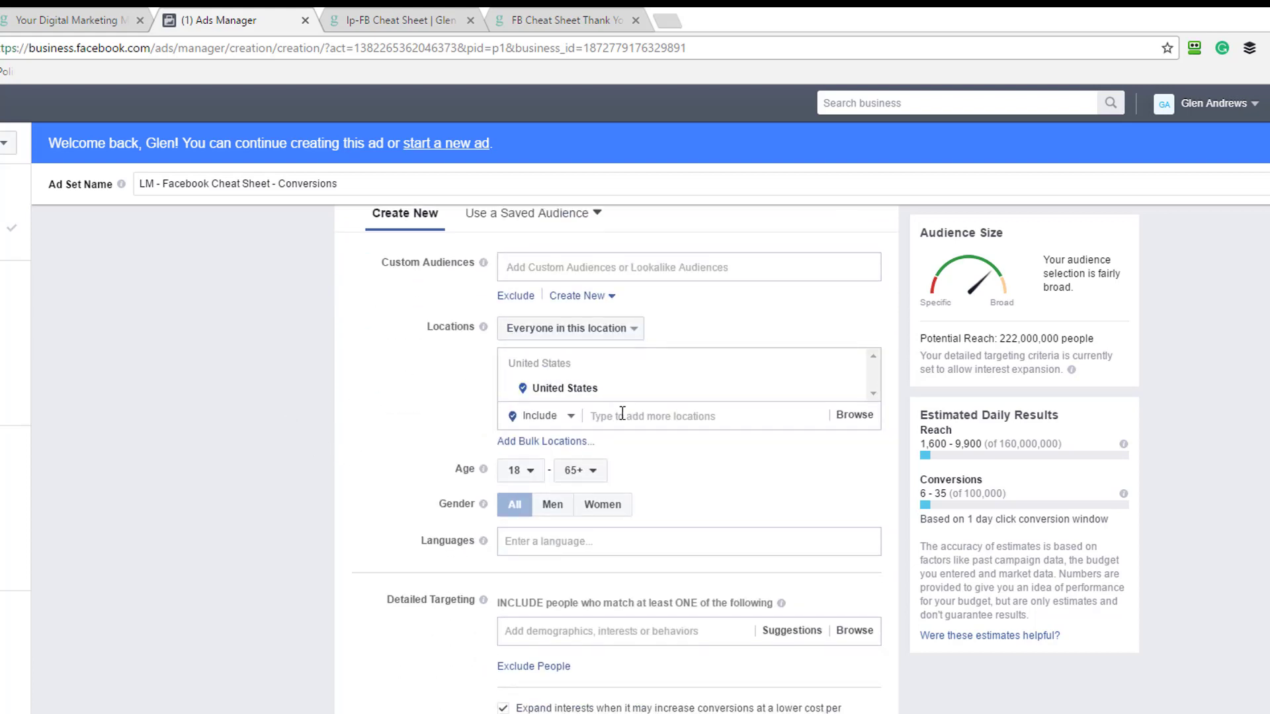
left_click(619, 413)
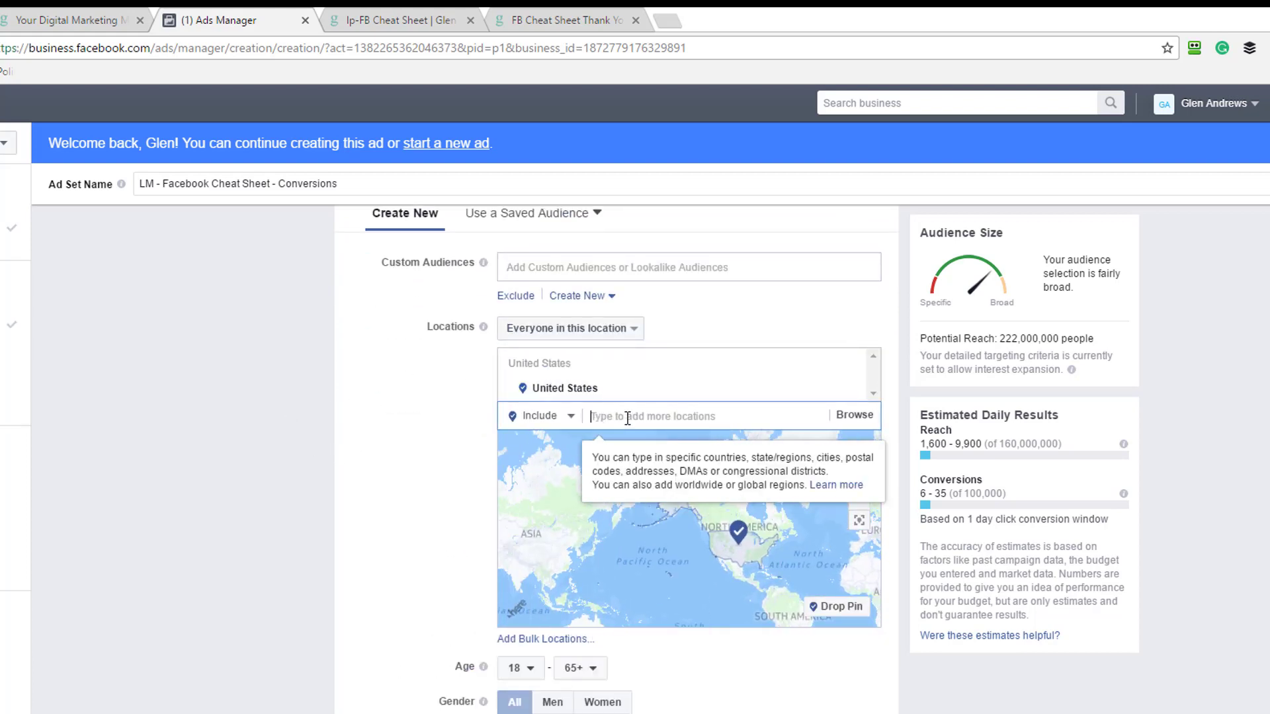
type("ca")
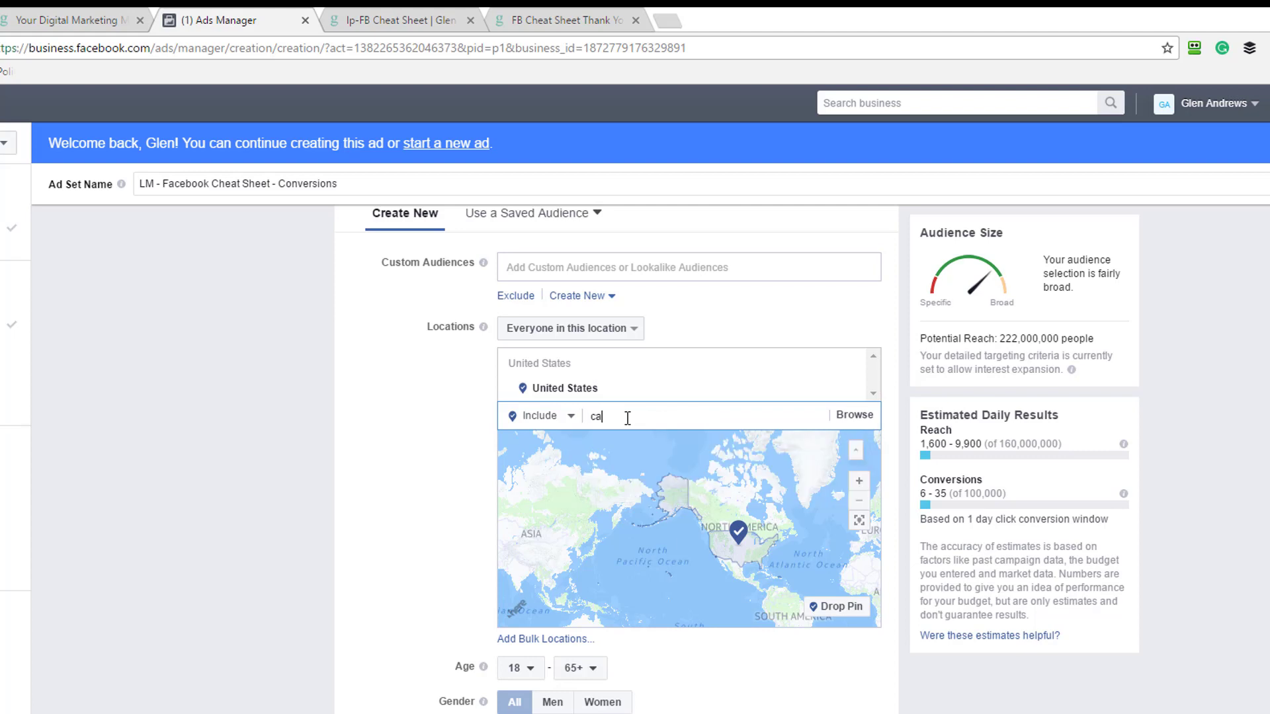
type("nada")
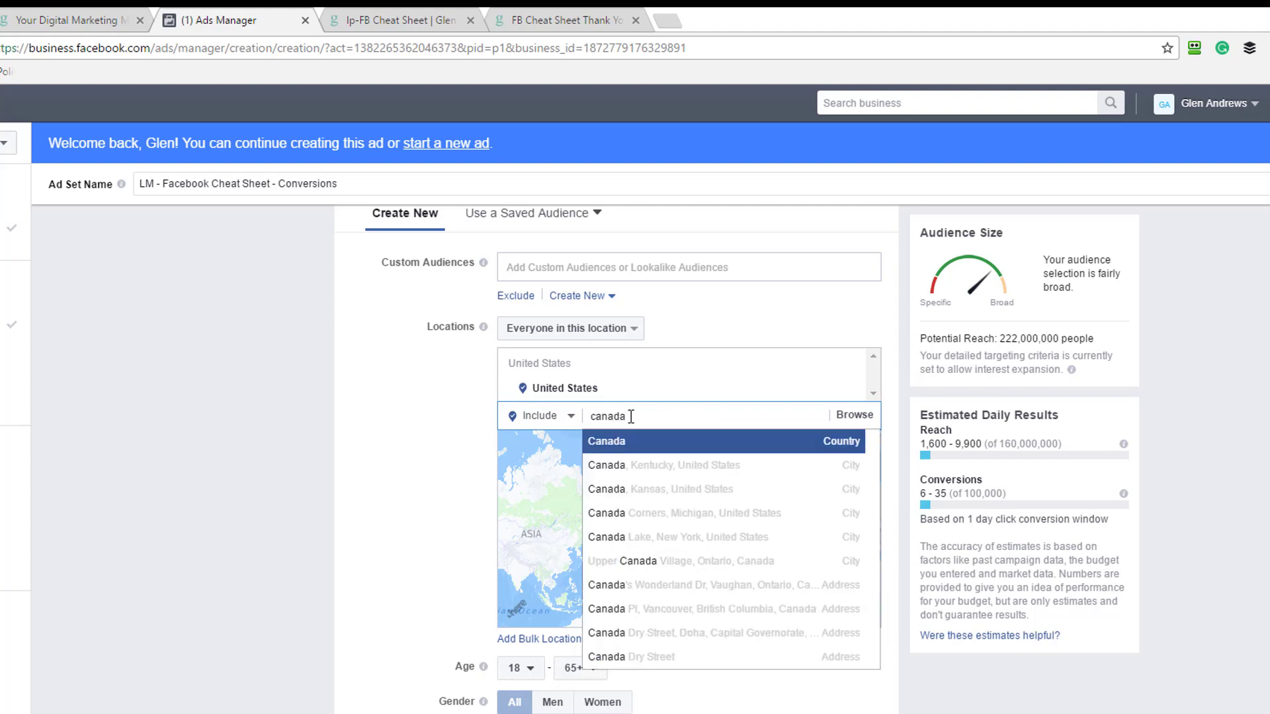
left_click(619, 442)
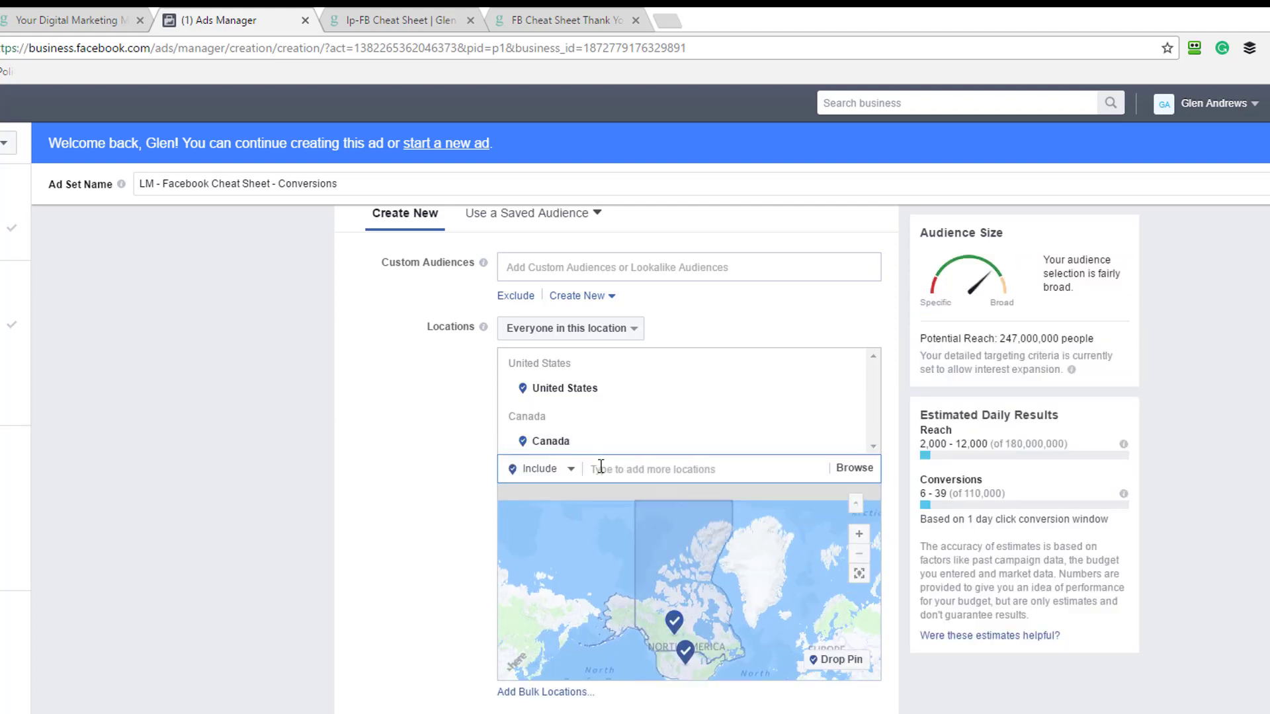
type("uk")
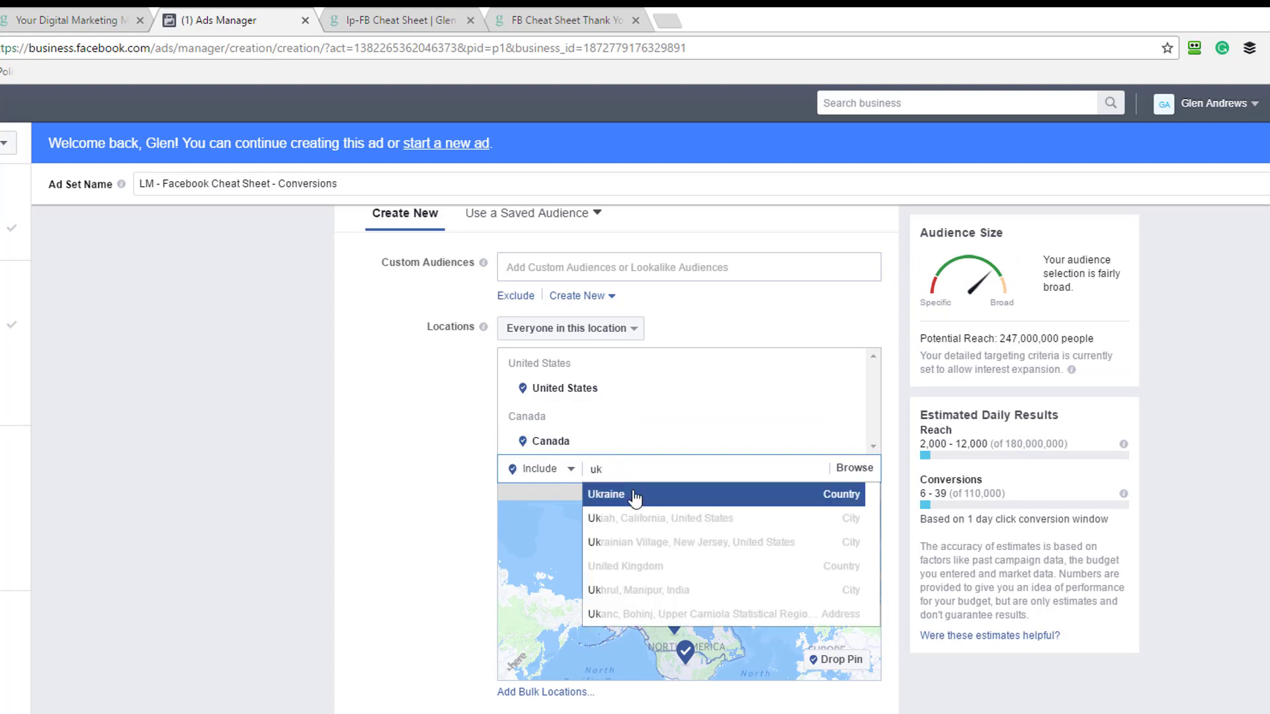
left_click(639, 566)
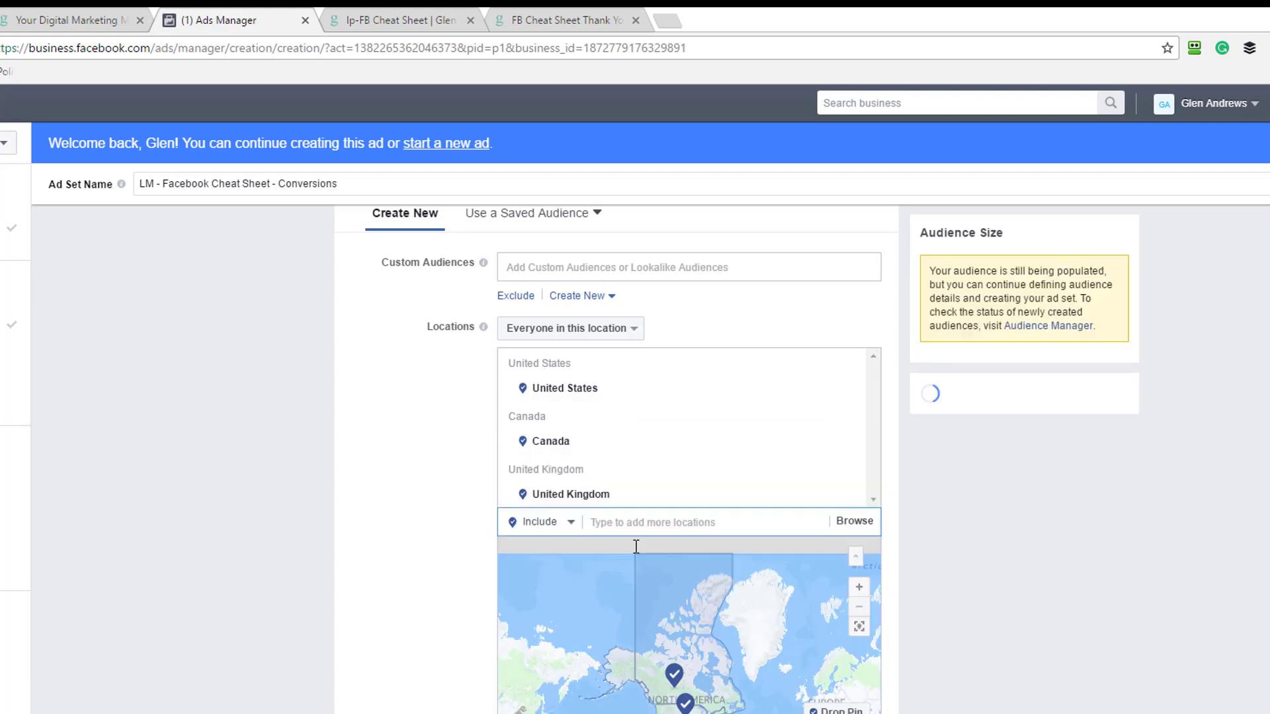
type("austra")
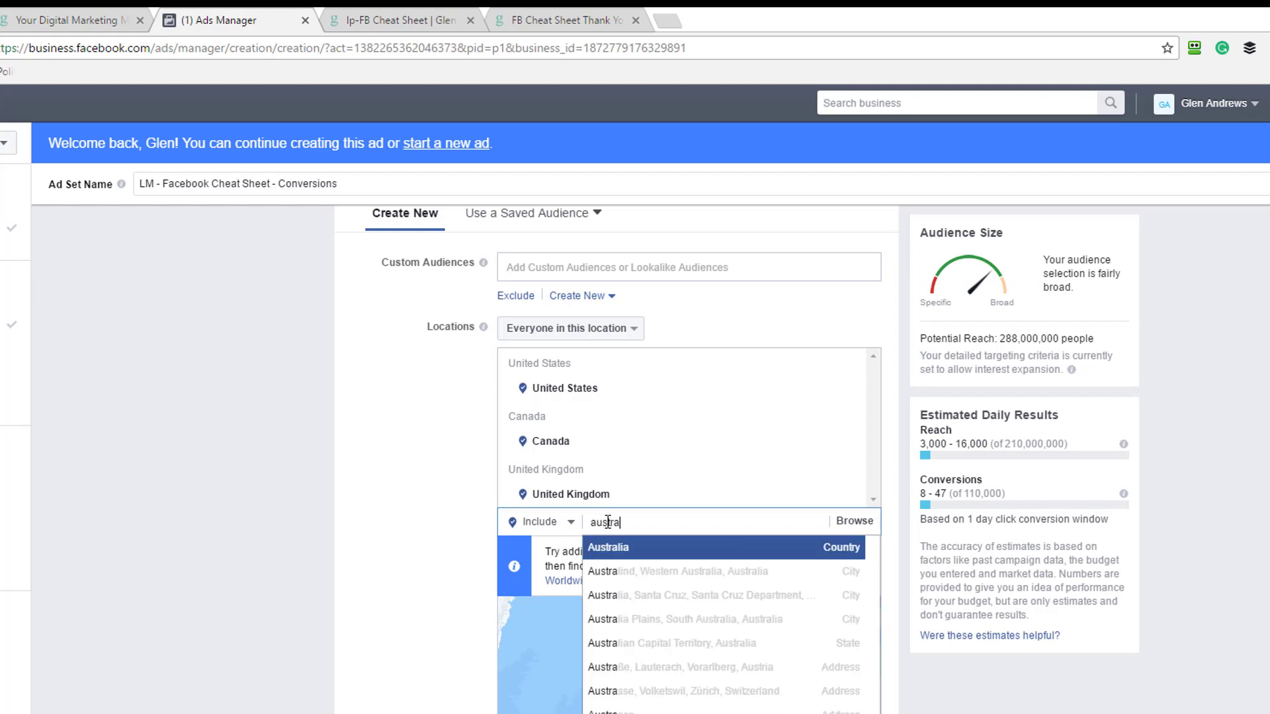
type("li")
left_click(610, 550)
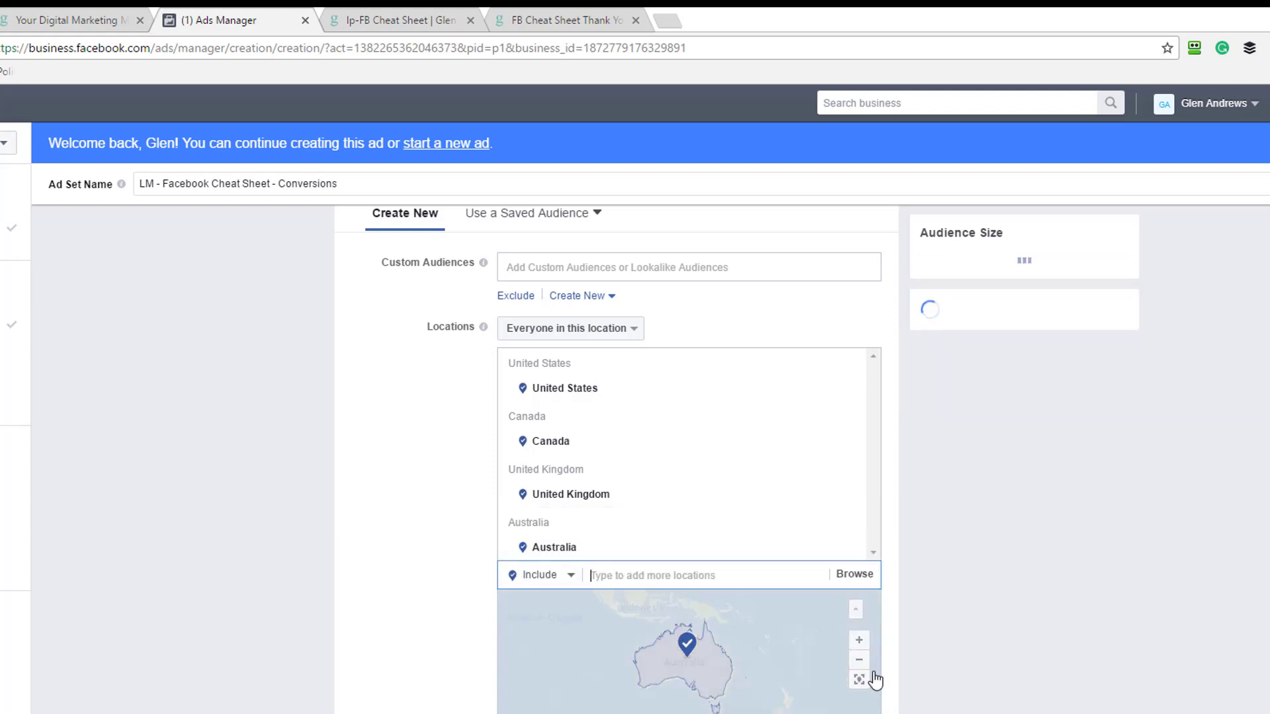
Set the audience's minimum age to 25, correcting an initial pick of 26
scroll(443, 626, "down", 2)
scroll(443, 625, "down", 2)
left_click(531, 494)
scroll(523, 569, "down", 3)
left_click(530, 668)
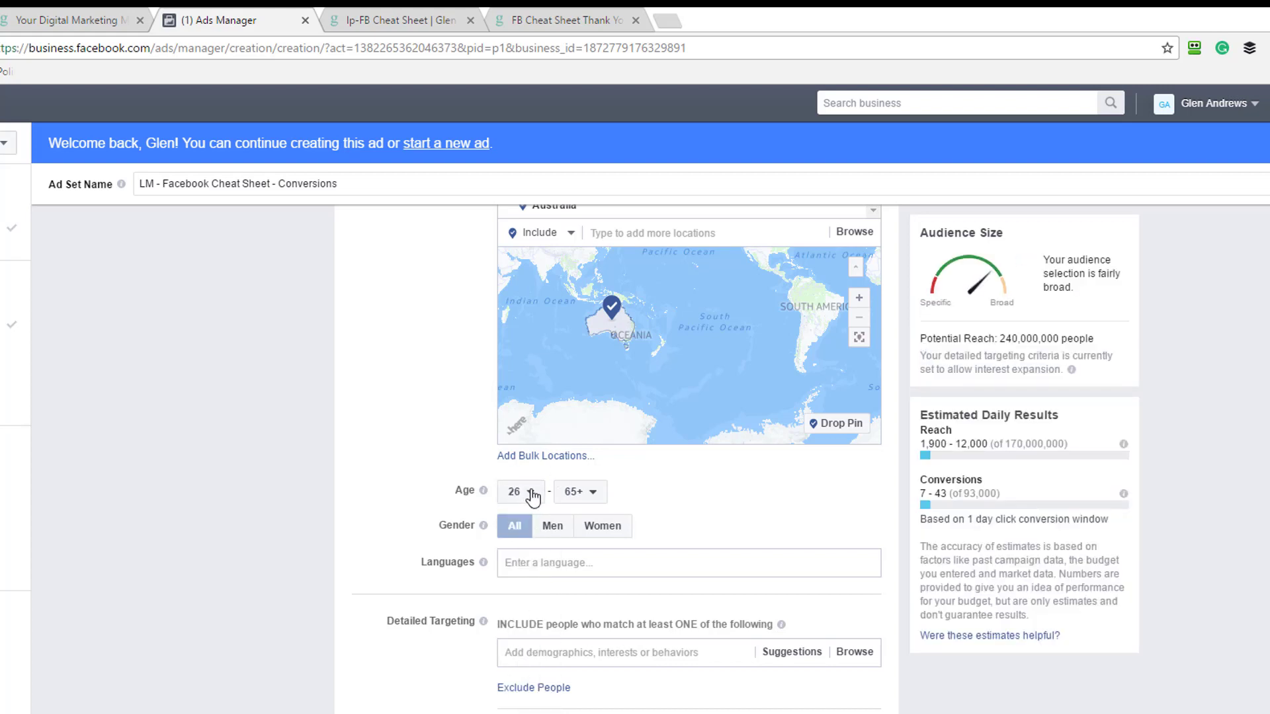
left_click(526, 496)
left_click(528, 607)
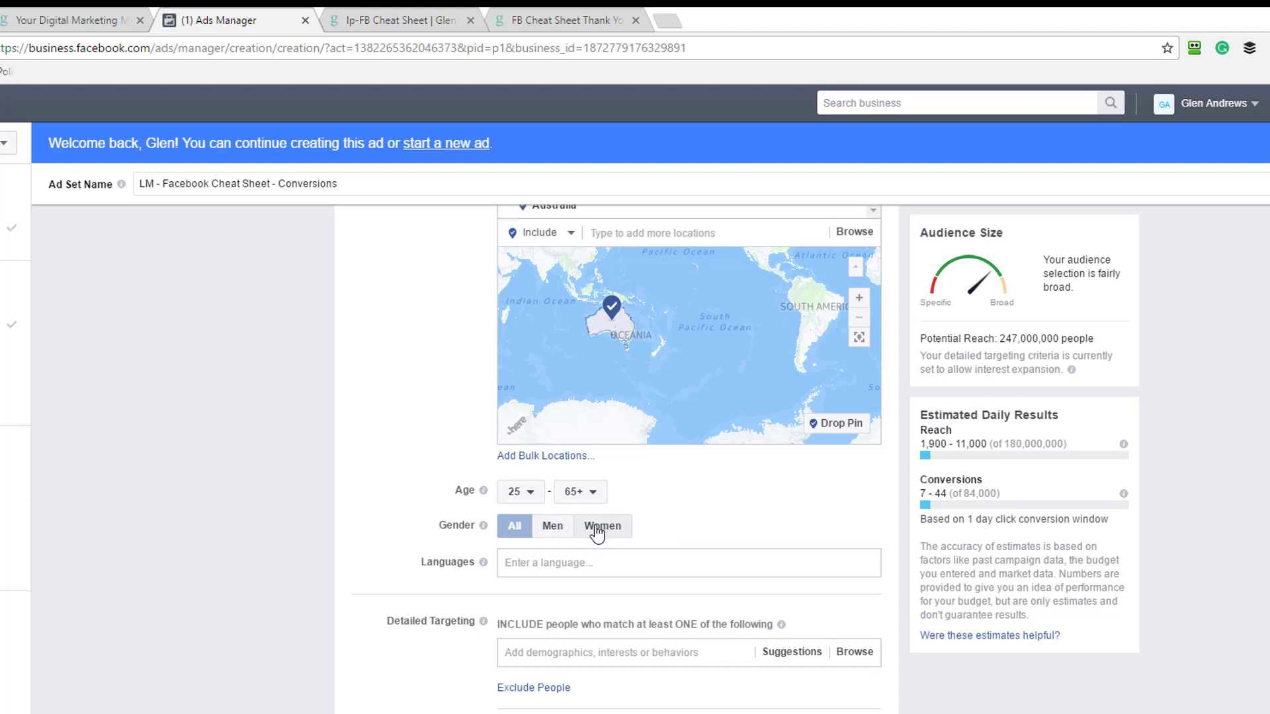
Add English (All) as the audience language by searching 'eng'
left_click(508, 565)
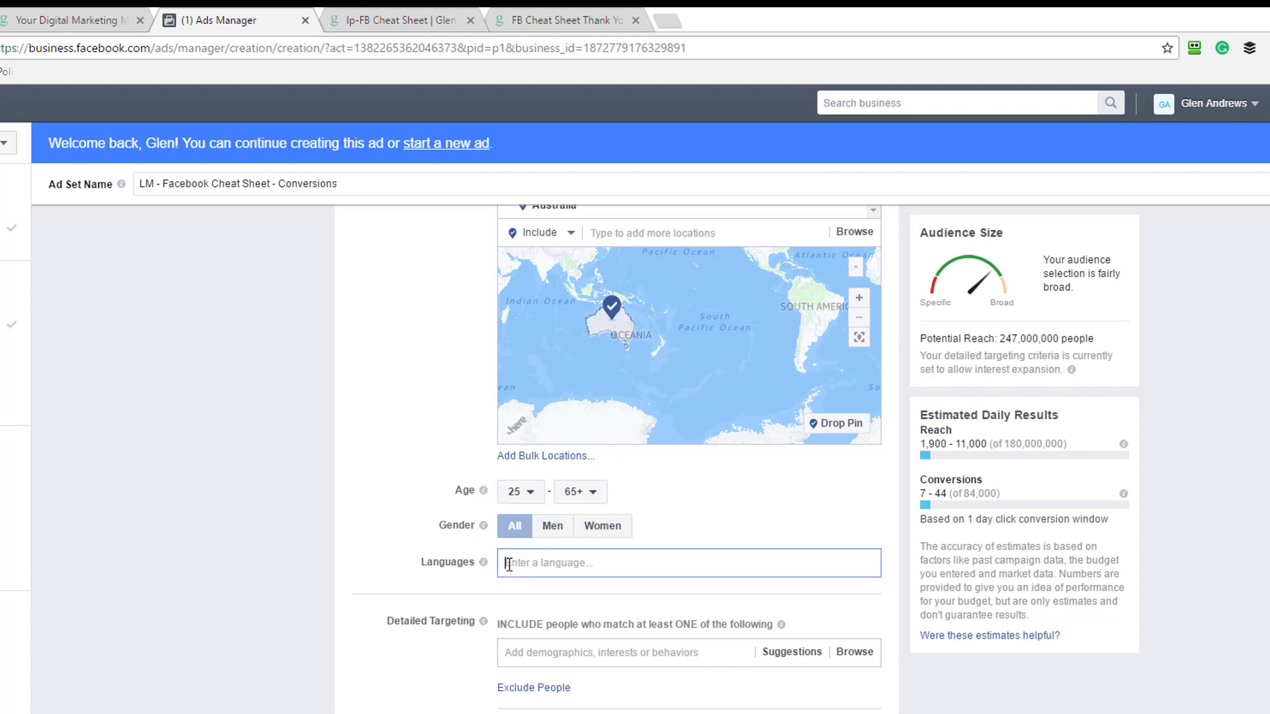
type("eng")
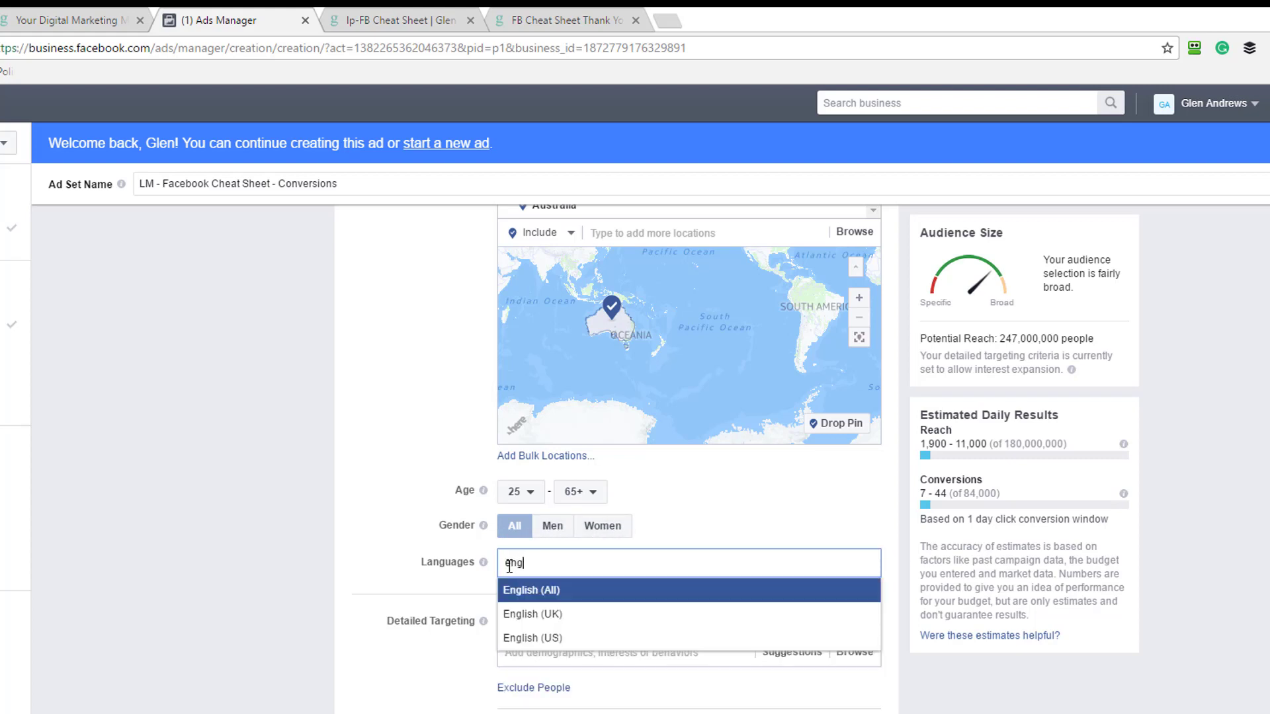
left_click(532, 590)
scroll(411, 604, "down", 3)
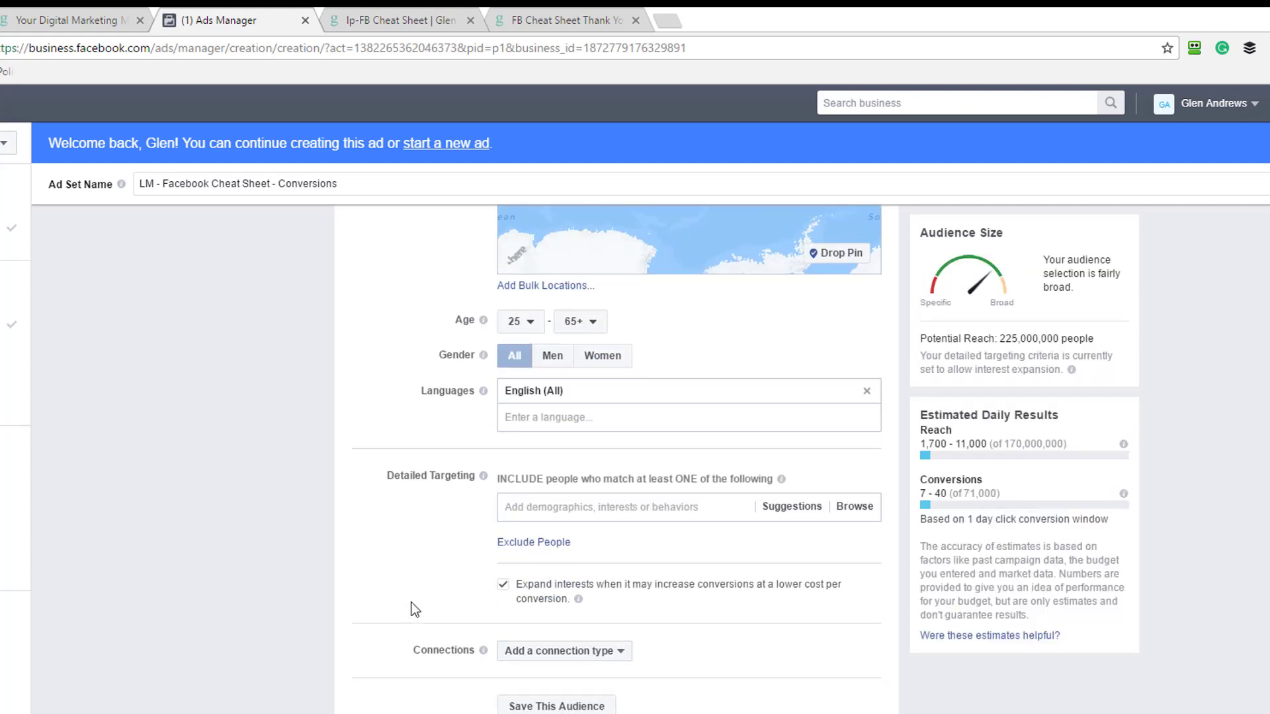
Add the first suggested marketer interest under Additional Interests to detailed targeting
left_click(652, 506)
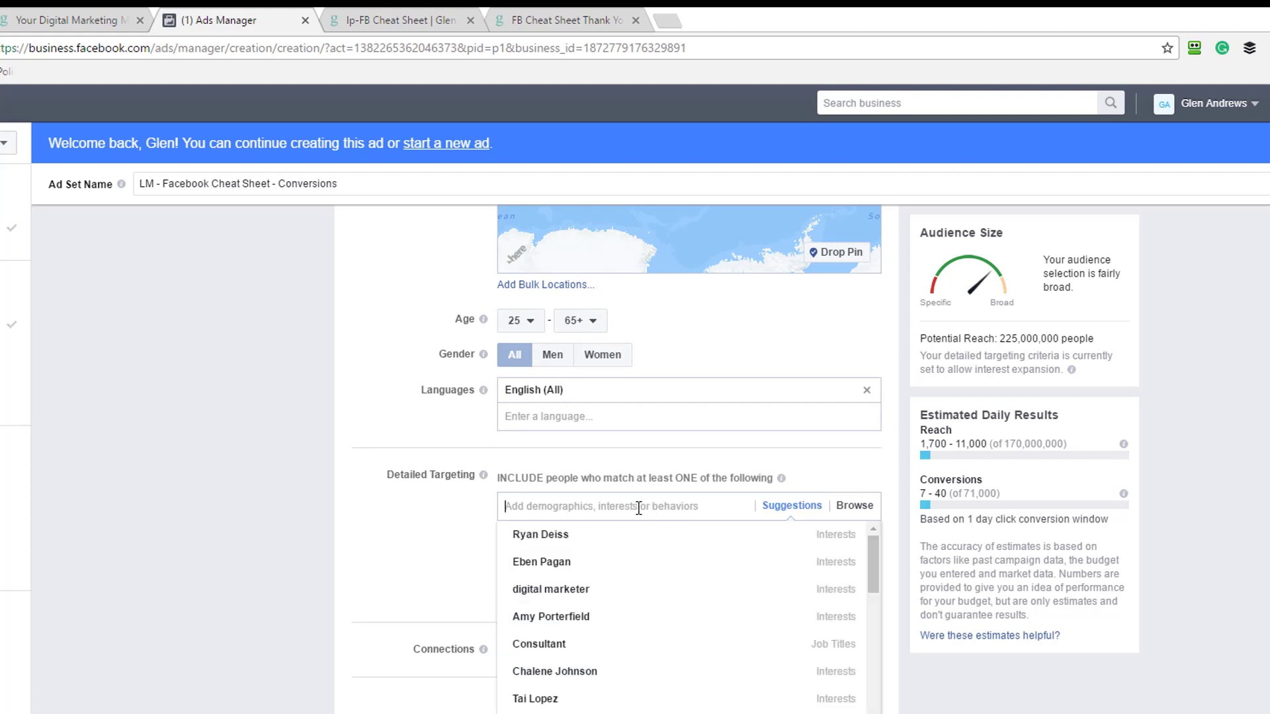
left_click(557, 536)
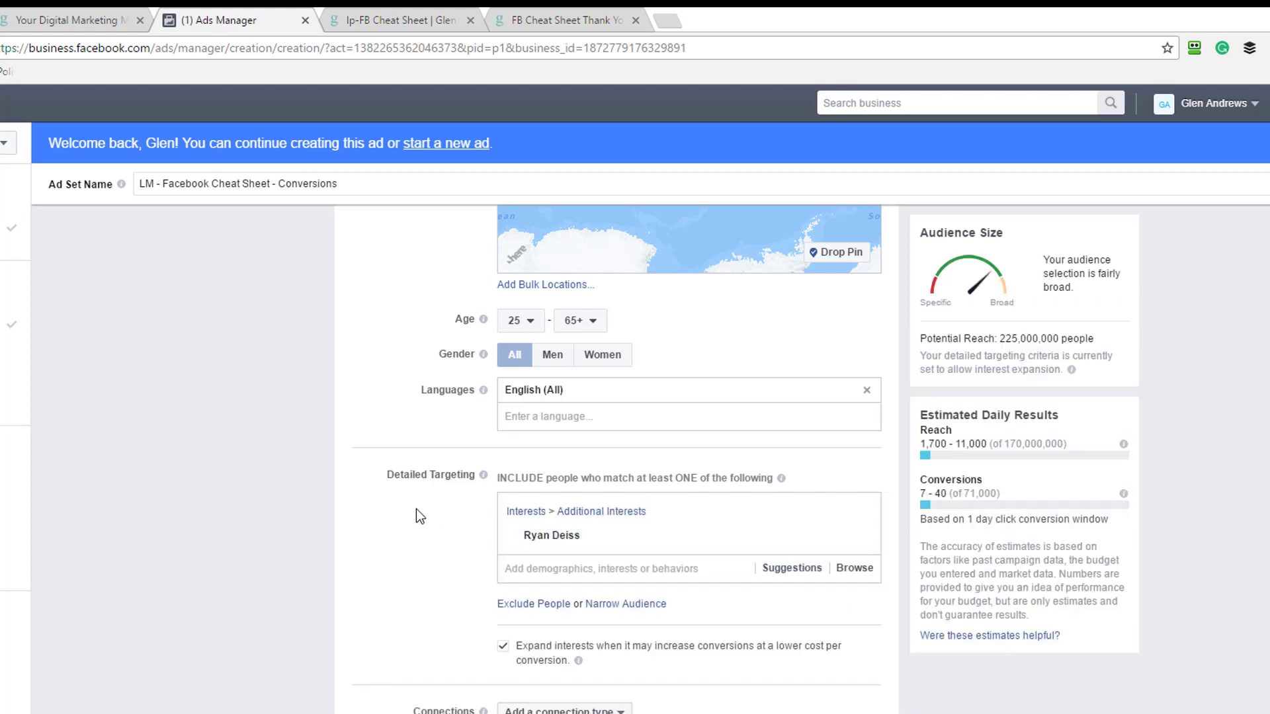
scroll(415, 509, "down", 3)
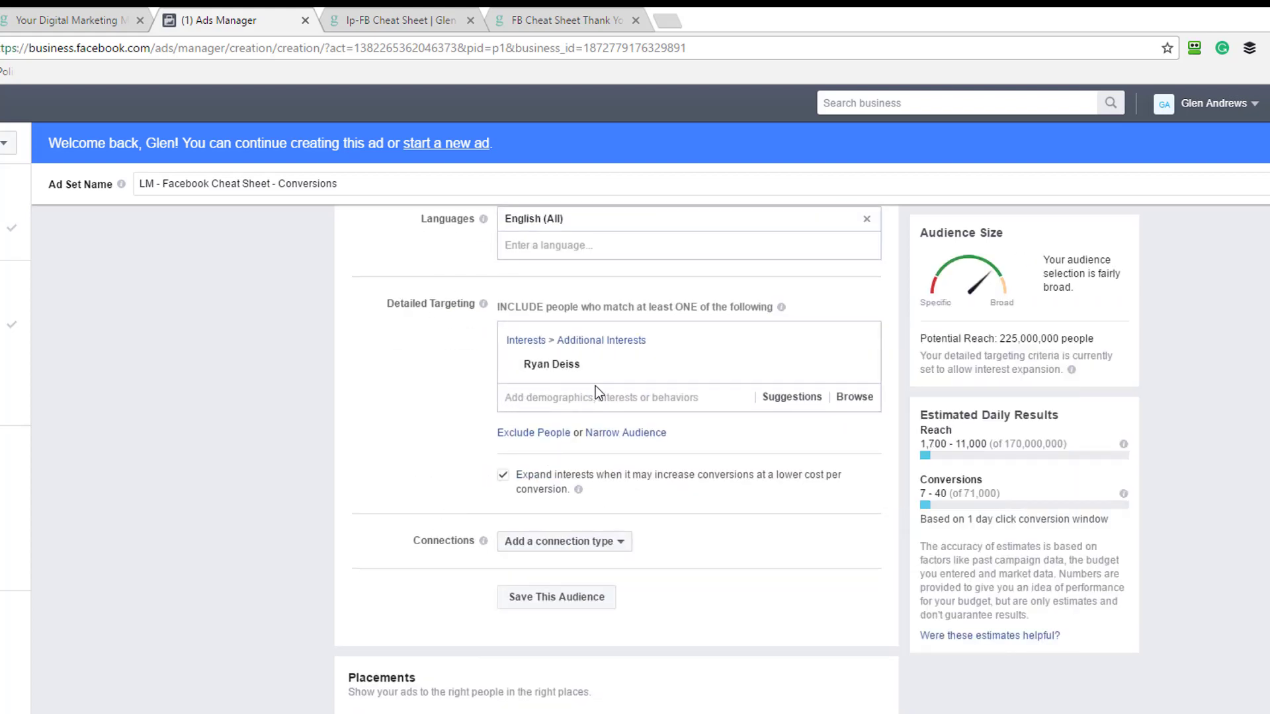
mouse_move(585, 367)
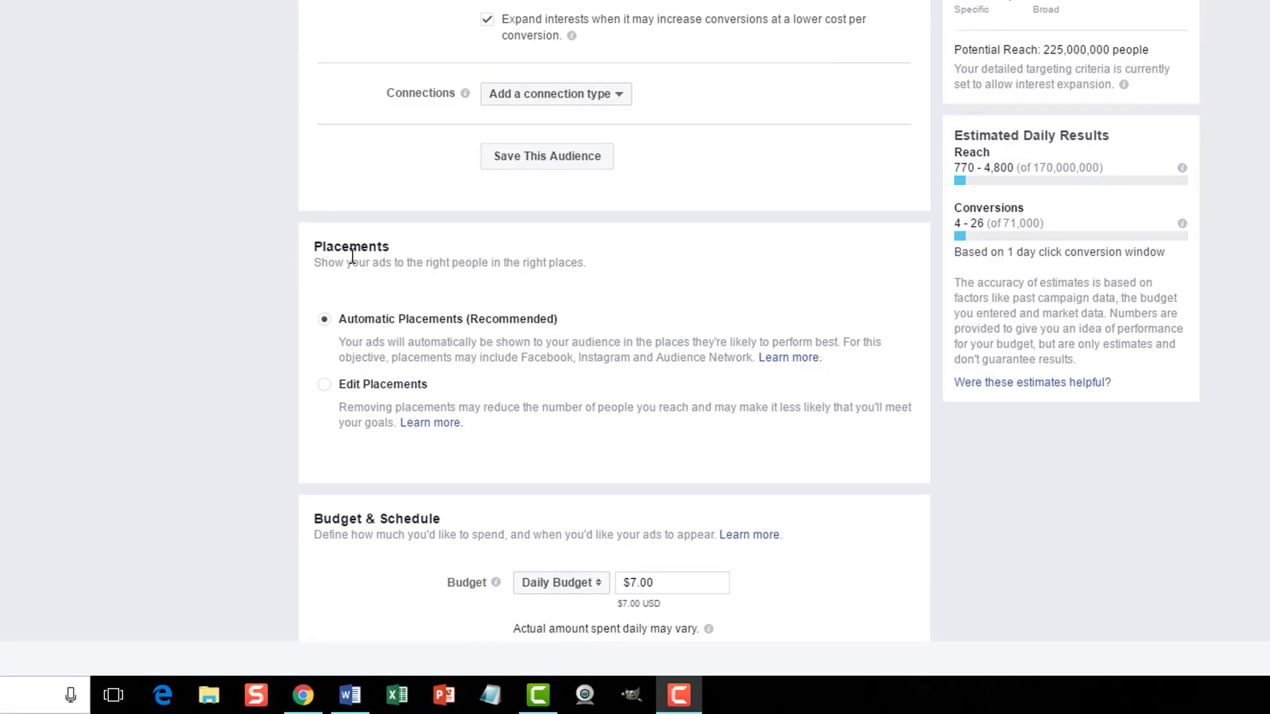
Edit placements manually, turning off Audience Network, Instagram, Right Column and Instant Articles
left_click(324, 386)
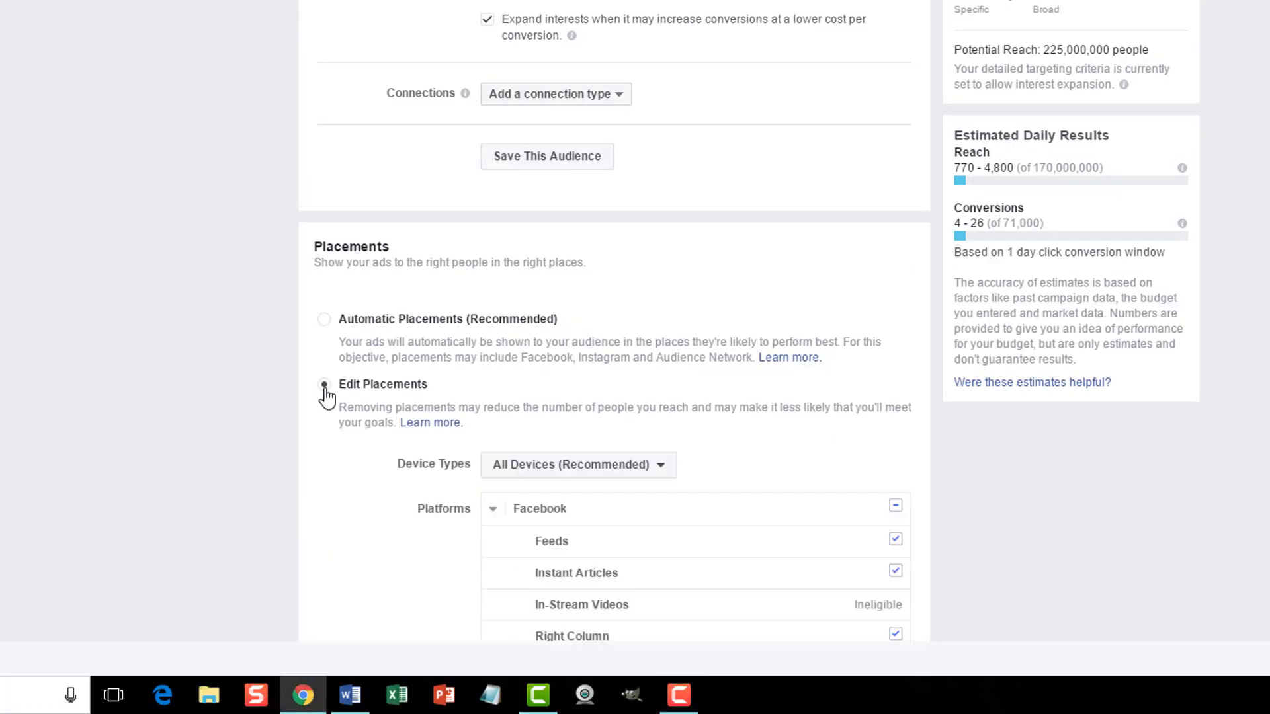
scroll(271, 348, "down", 5)
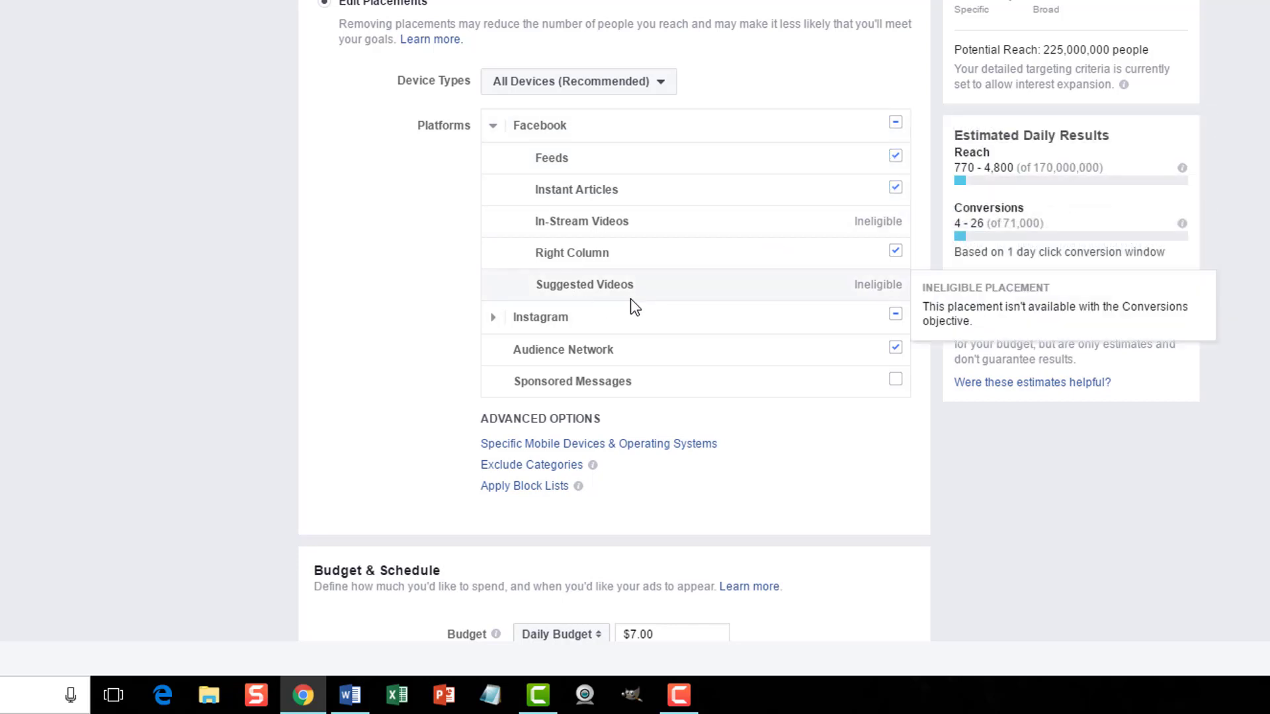
left_click(895, 347)
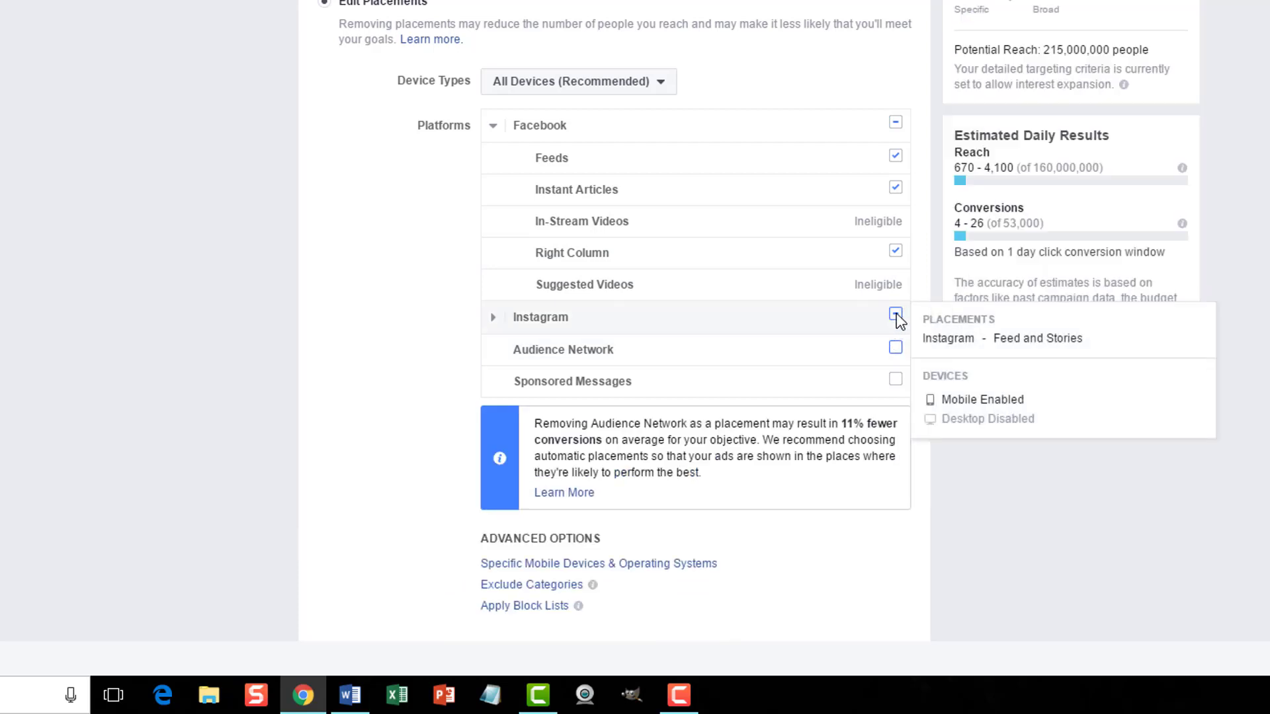
left_click(896, 314)
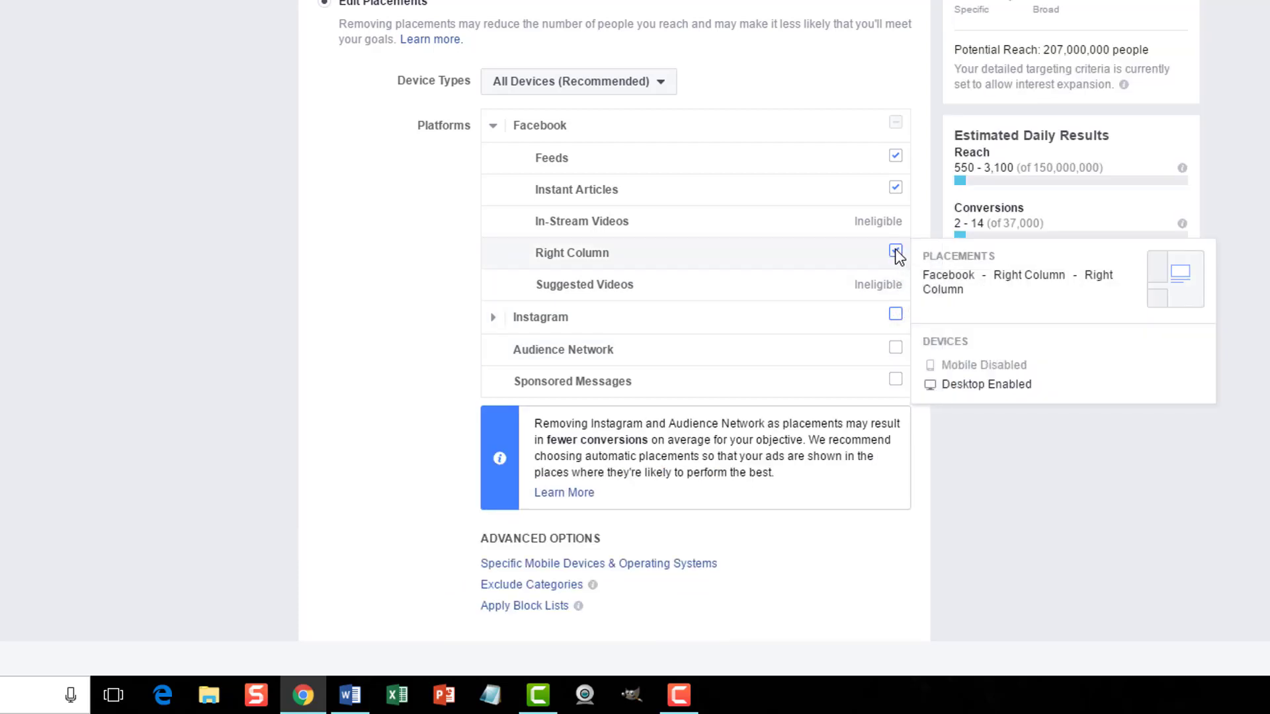
left_click(895, 250)
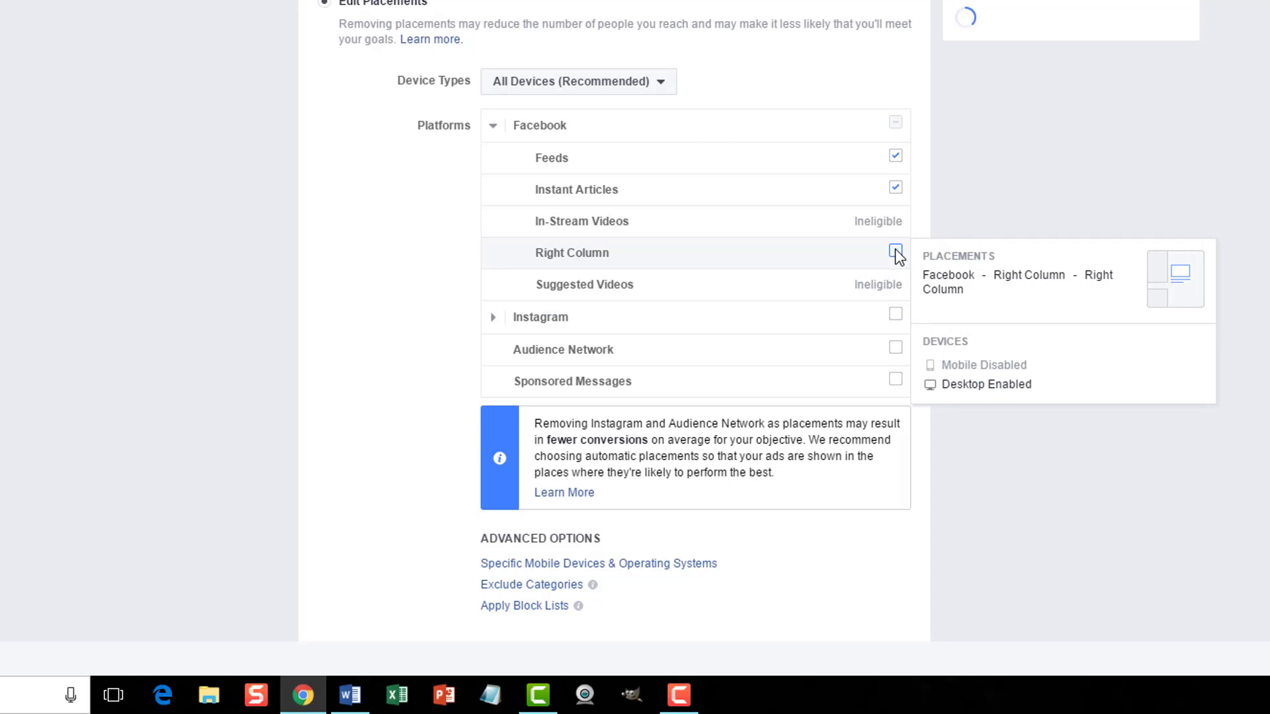
left_click(896, 189)
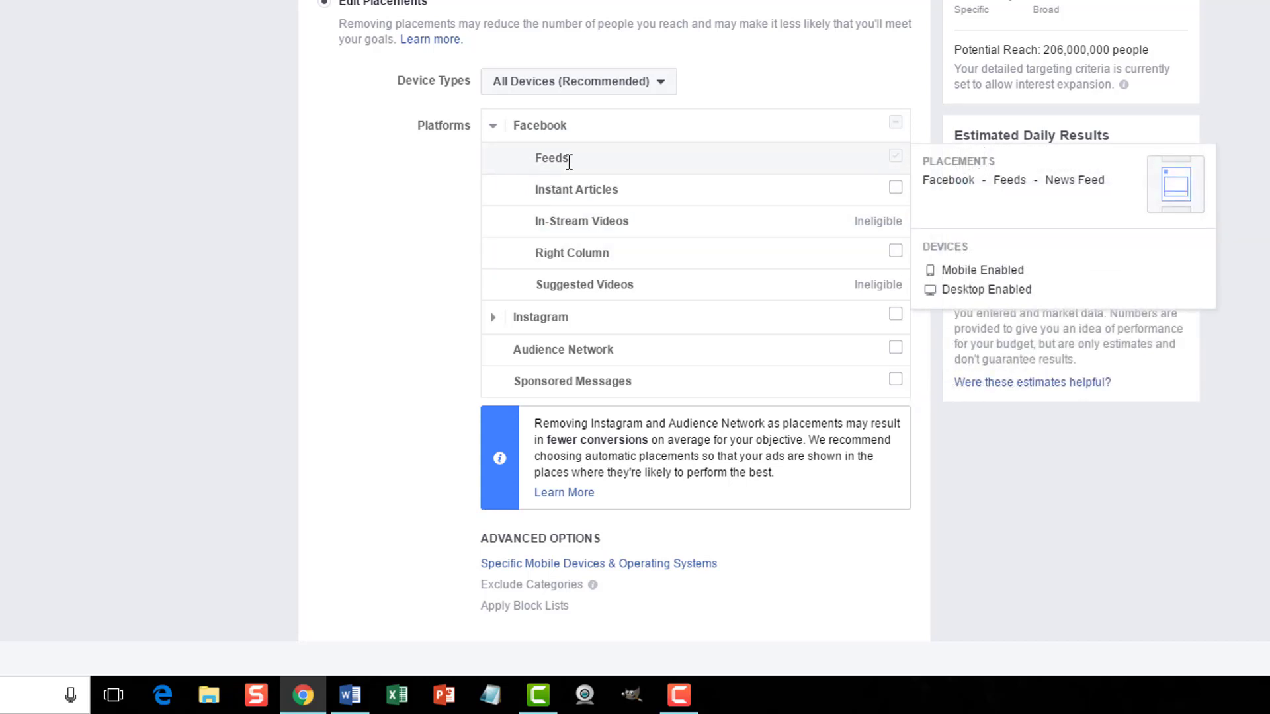
left_click(895, 251)
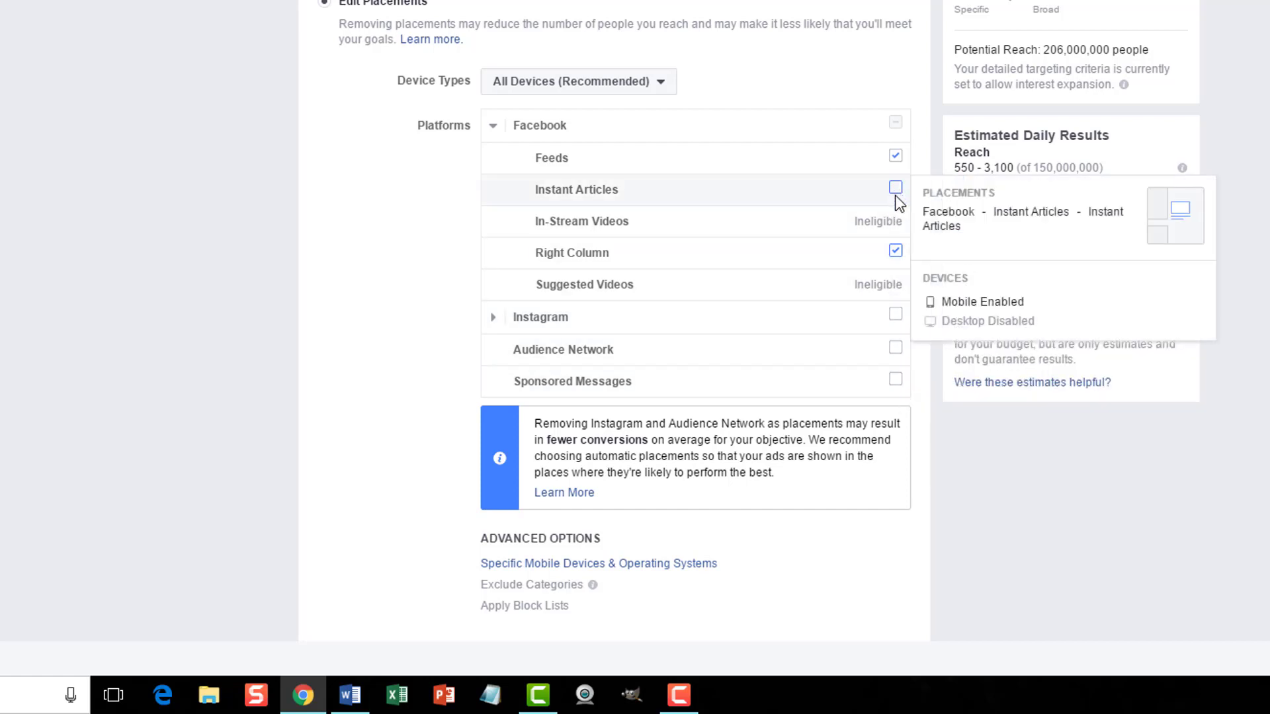
left_click(896, 251)
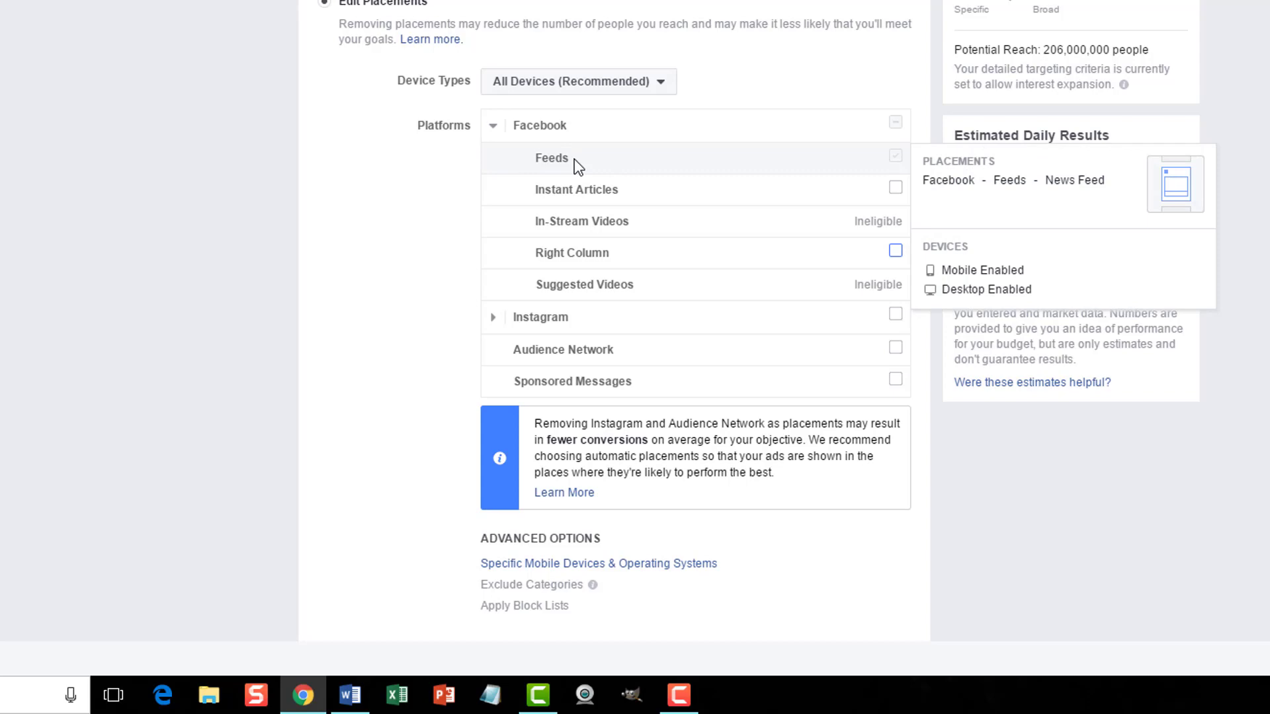
scroll(510, 181, "down", 3)
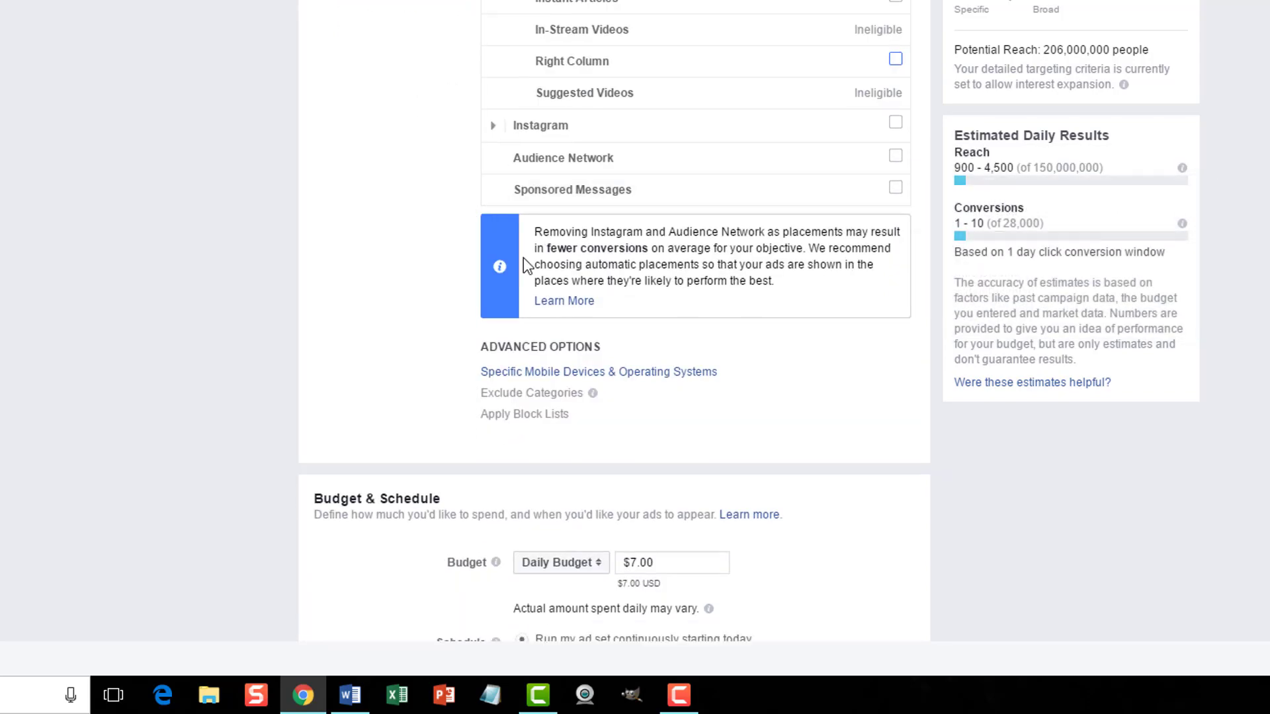
scroll(493, 202, "up", 2)
scroll(491, 205, "up", 4)
scroll(489, 219, "down", 3)
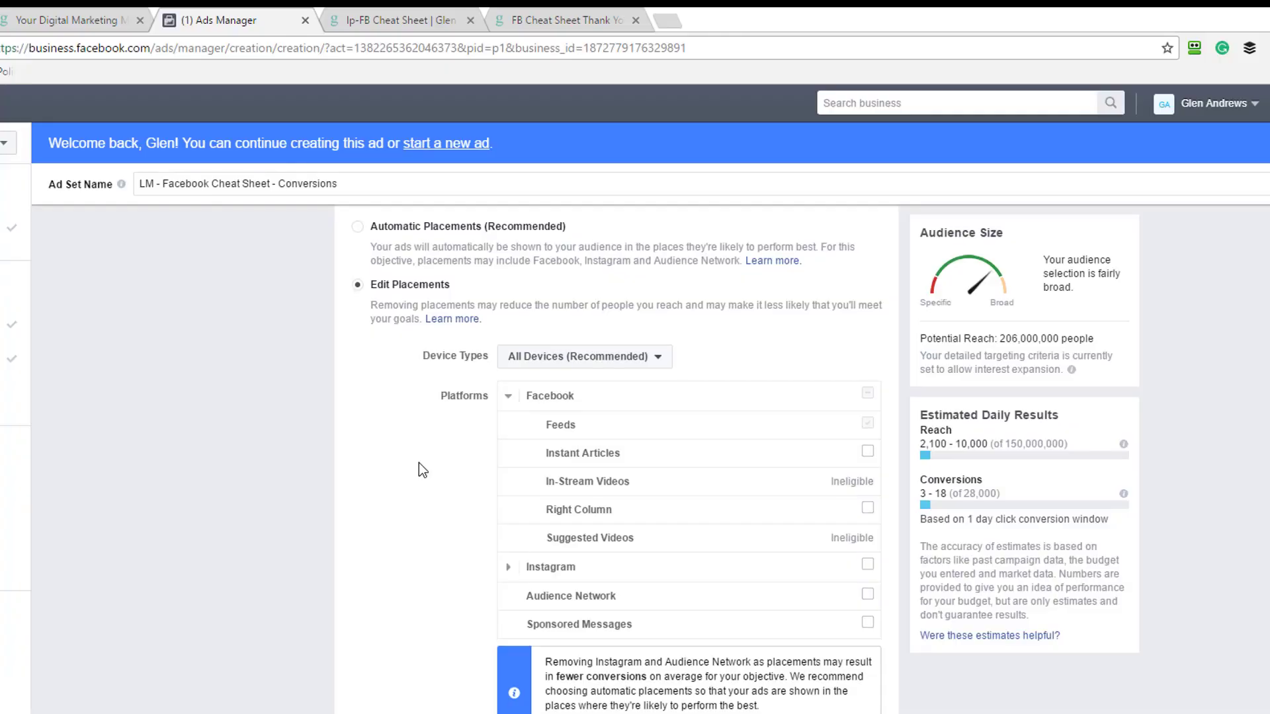
scroll(418, 463, "down", 2)
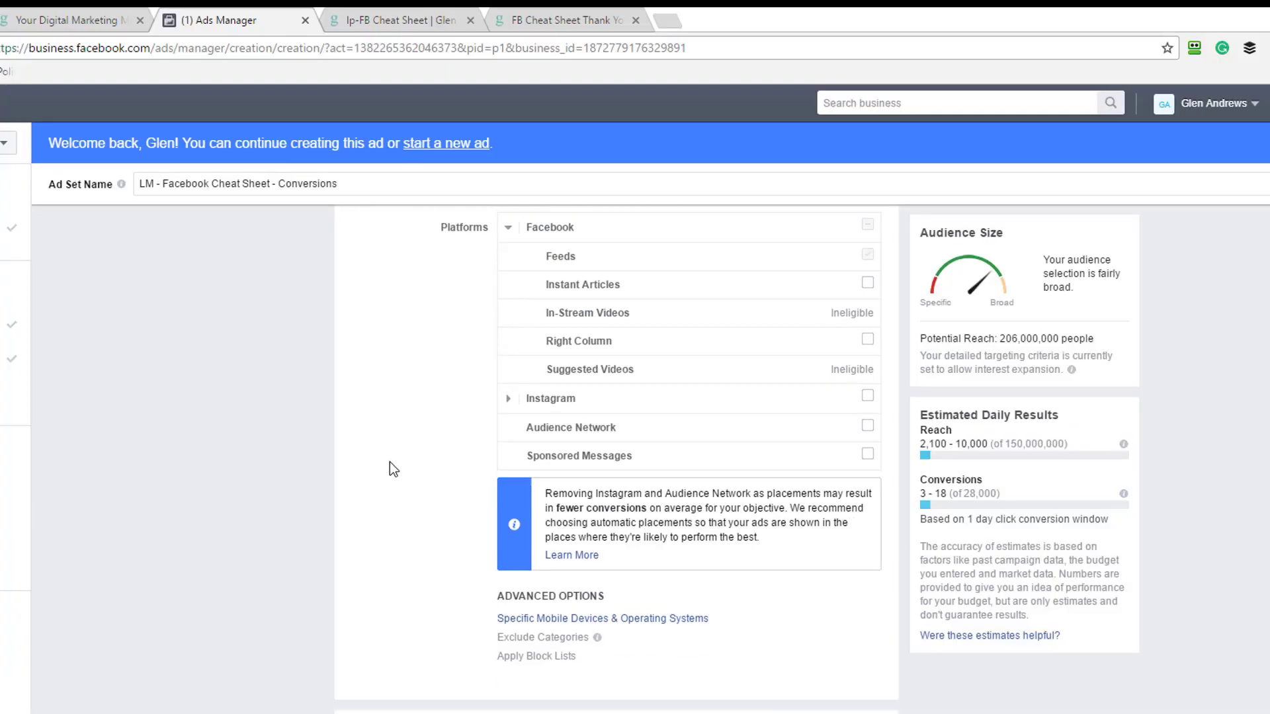
scroll(395, 471, "down", 3)
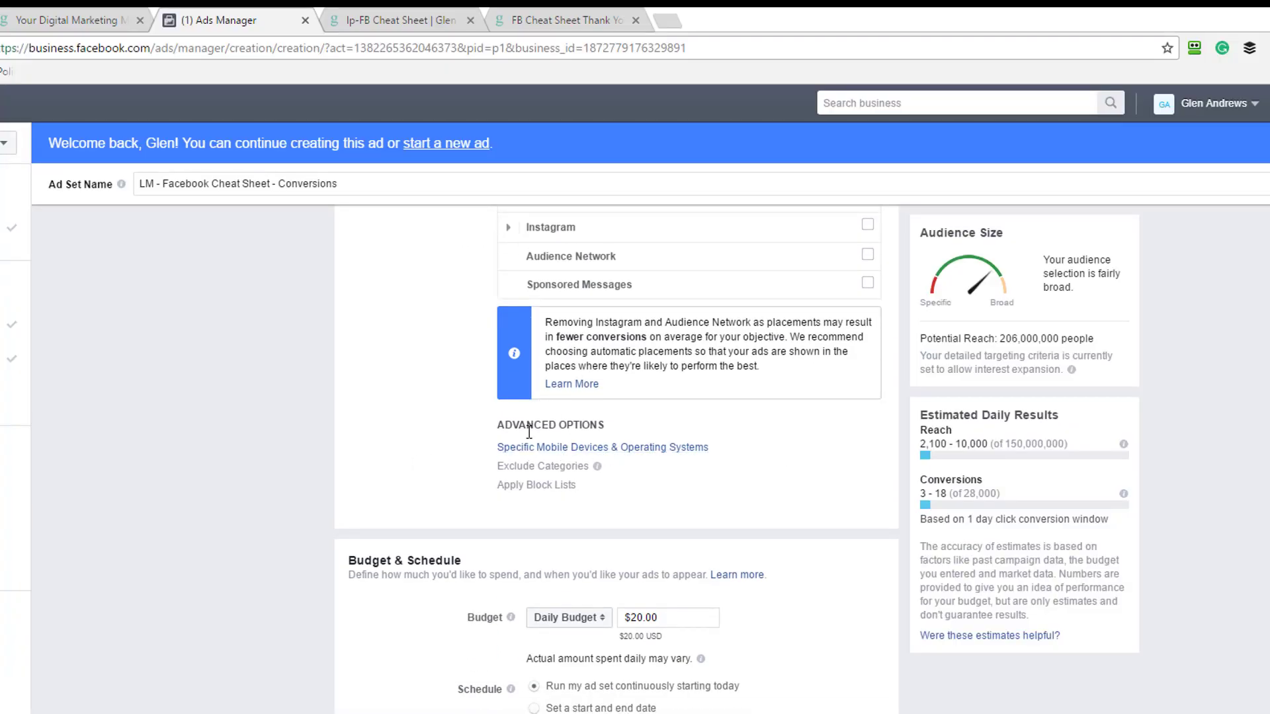
scroll(473, 448, "down", 3)
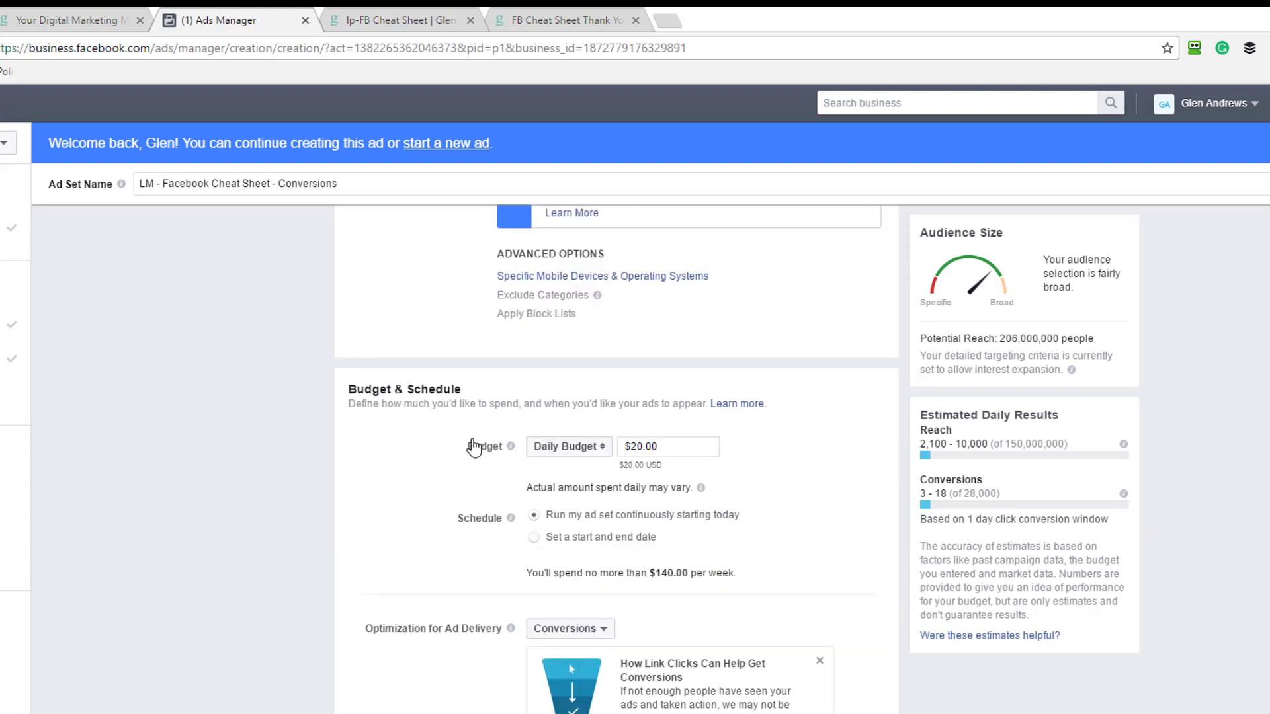
left_click(641, 448)
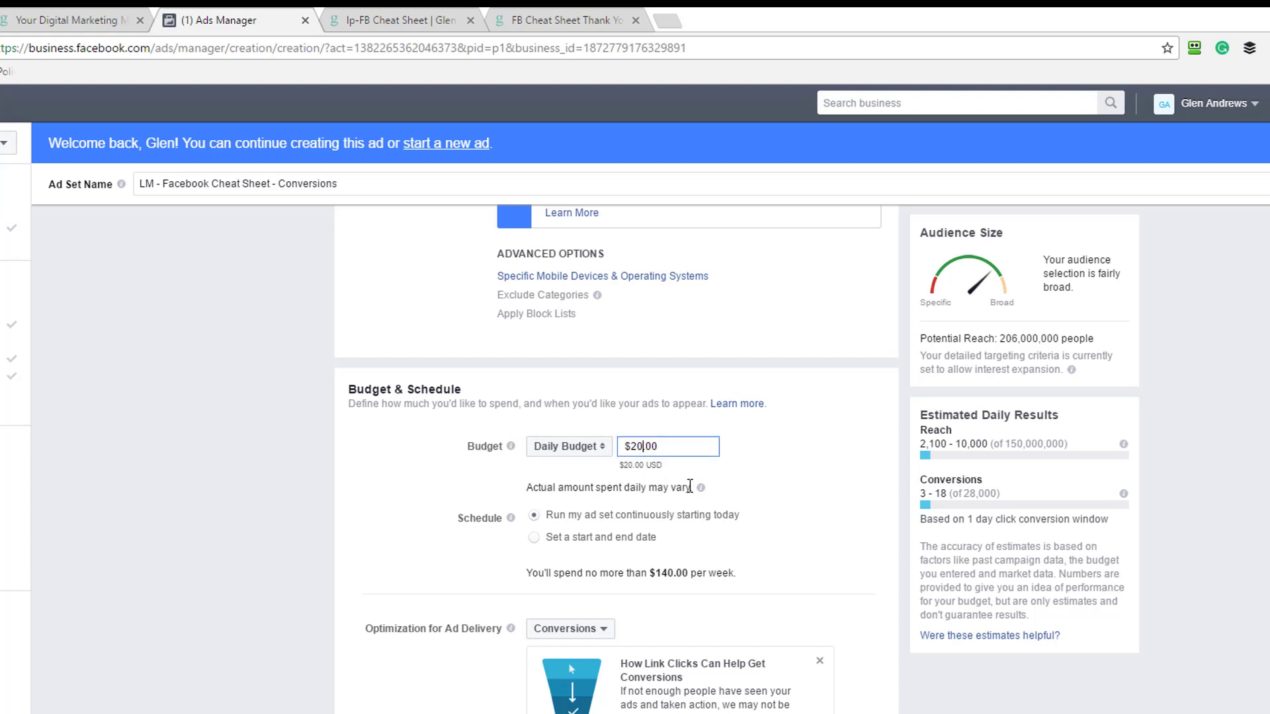
mouse_move(695, 497)
key("BackSpace")
key("BackSpace")
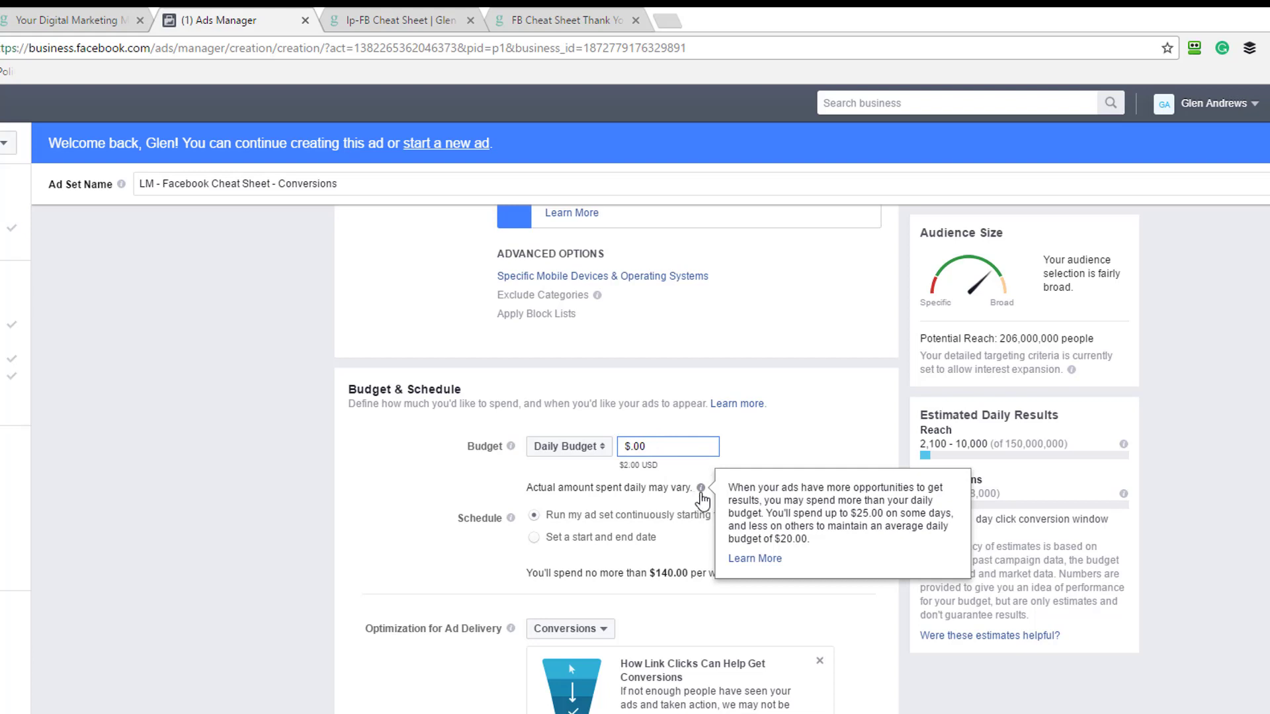
type("7")
left_click(793, 480)
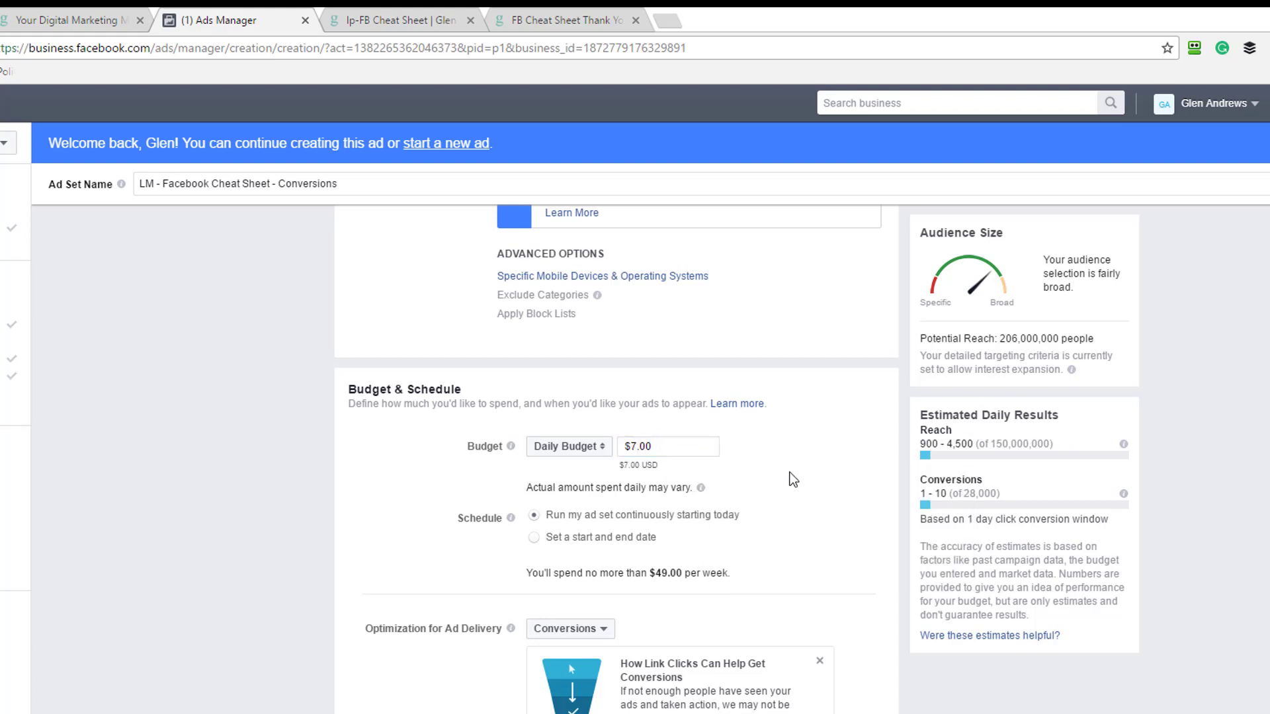
scroll(806, 483, "up", 3)
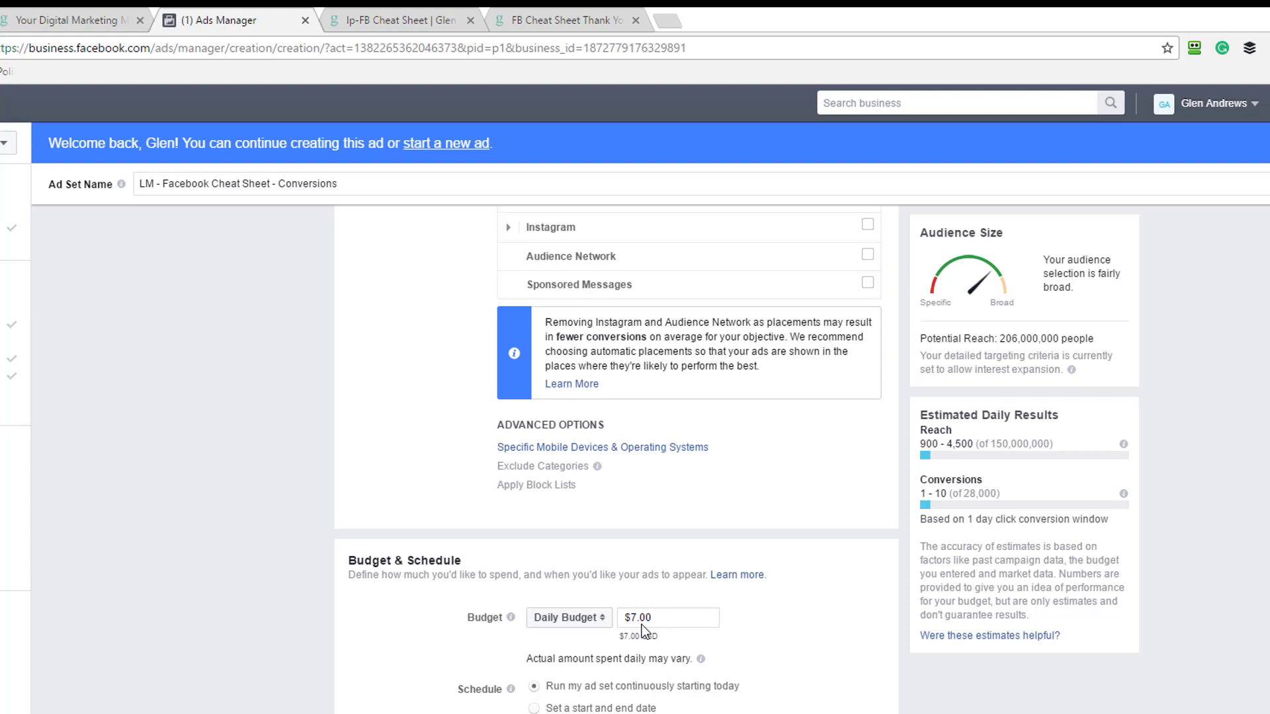
scroll(759, 633, "down", 3)
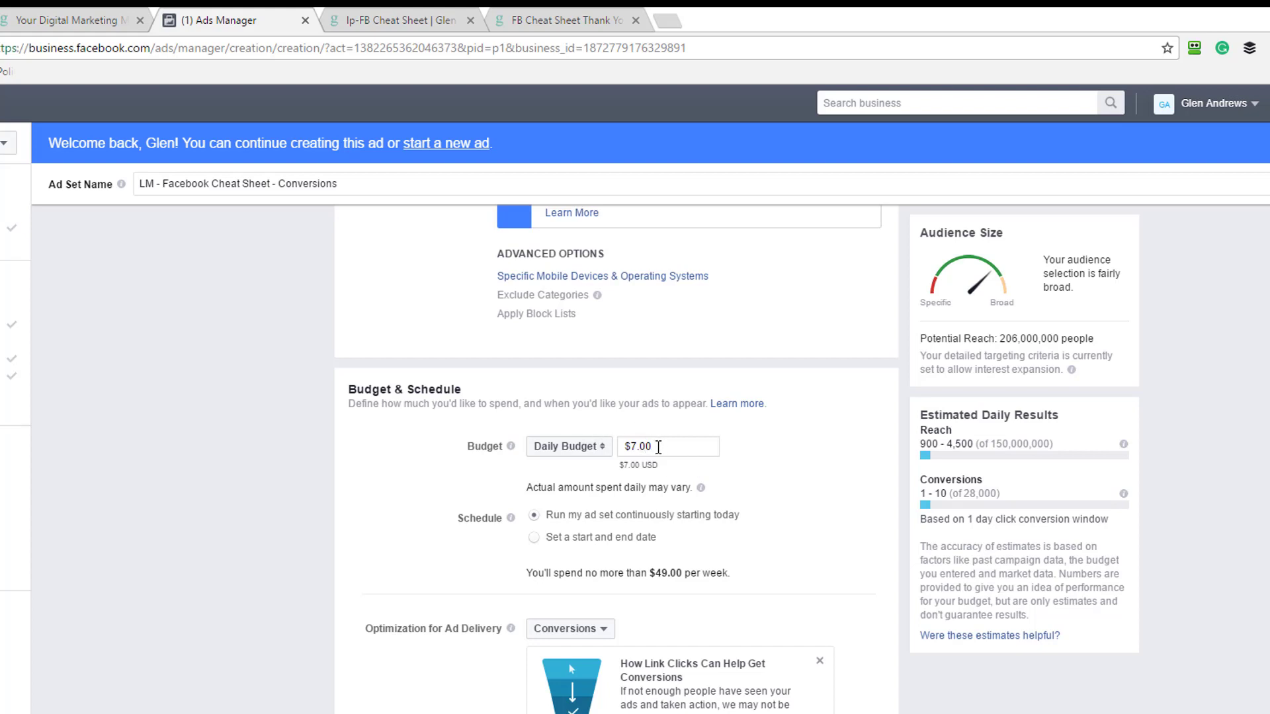
scroll(765, 502, "down", 3)
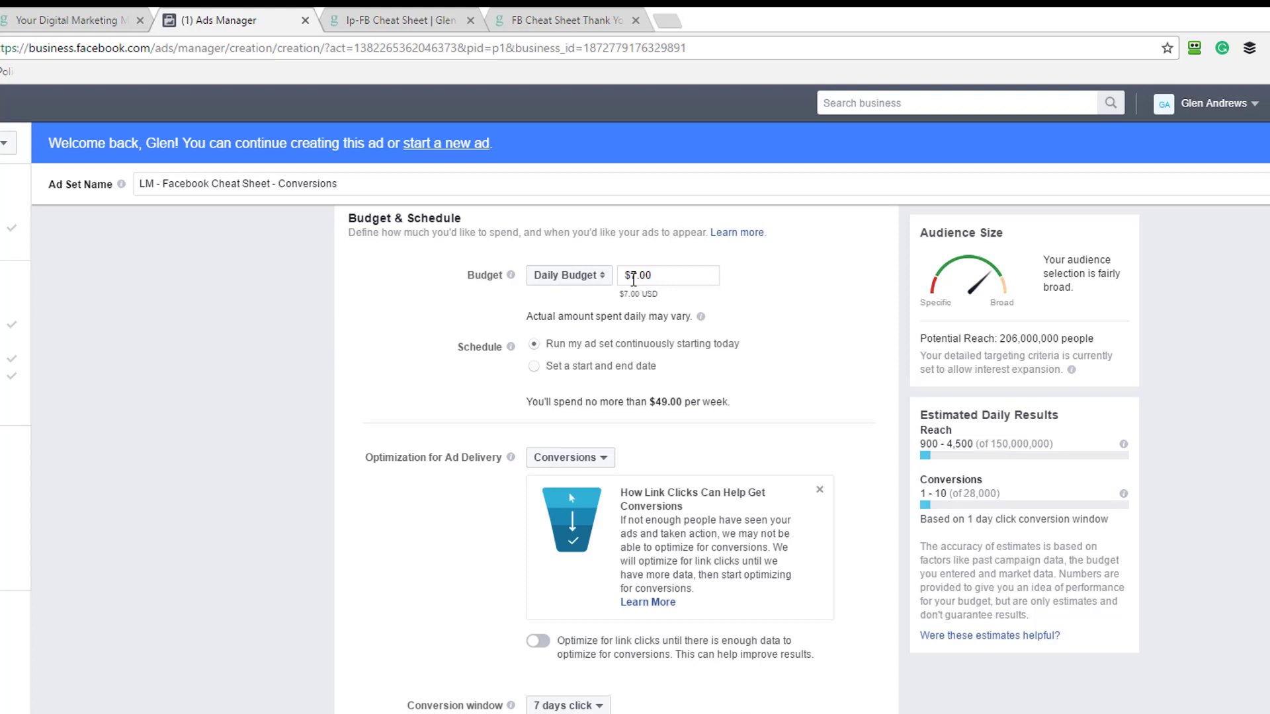
scroll(692, 358, "up", 3)
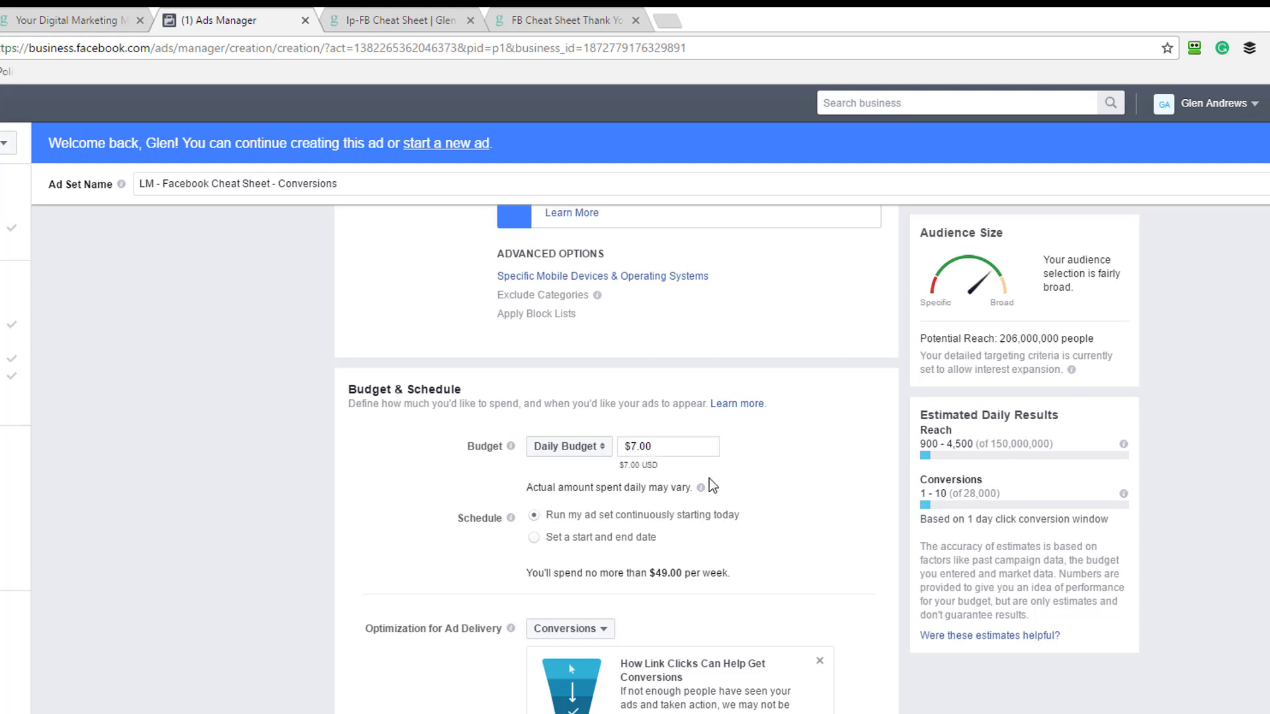
Set the ad set's conversion window to 1 day click, leaving bidding on Automatic
mouse_move(697, 485)
scroll(742, 509, "down", 4)
scroll(739, 502, "down", 1)
mouse_move(403, 299)
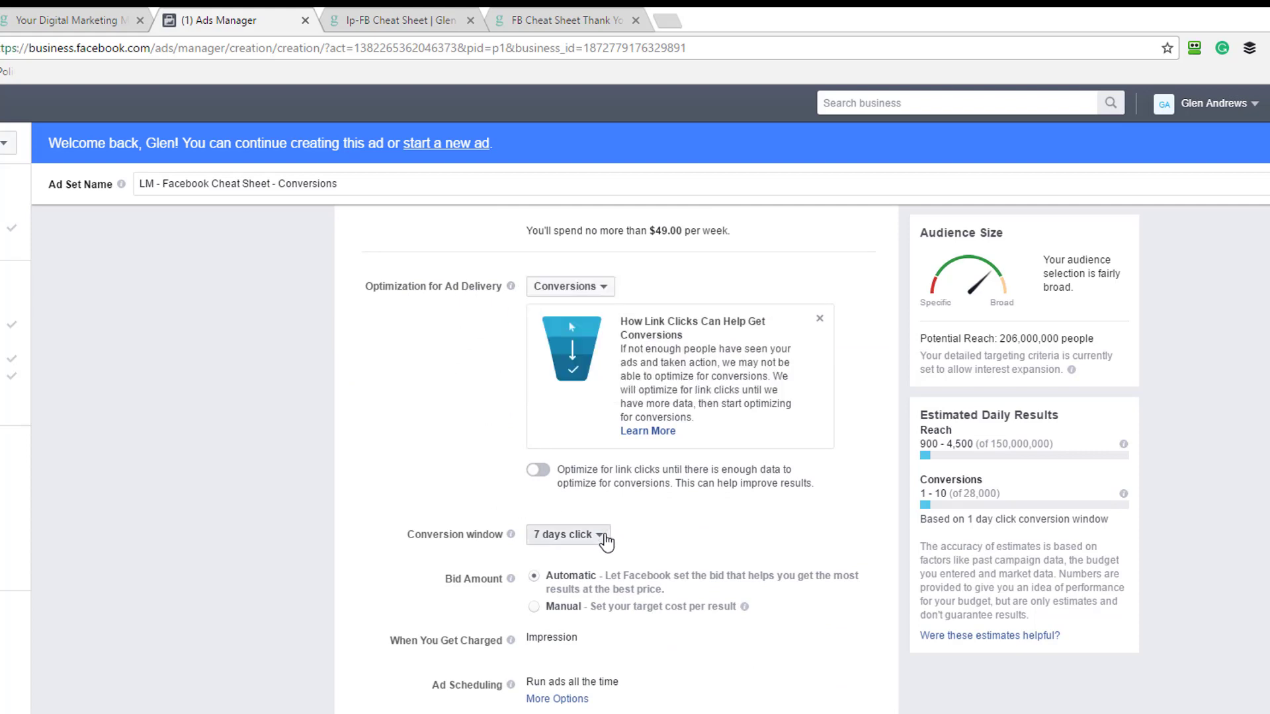
left_click(606, 535)
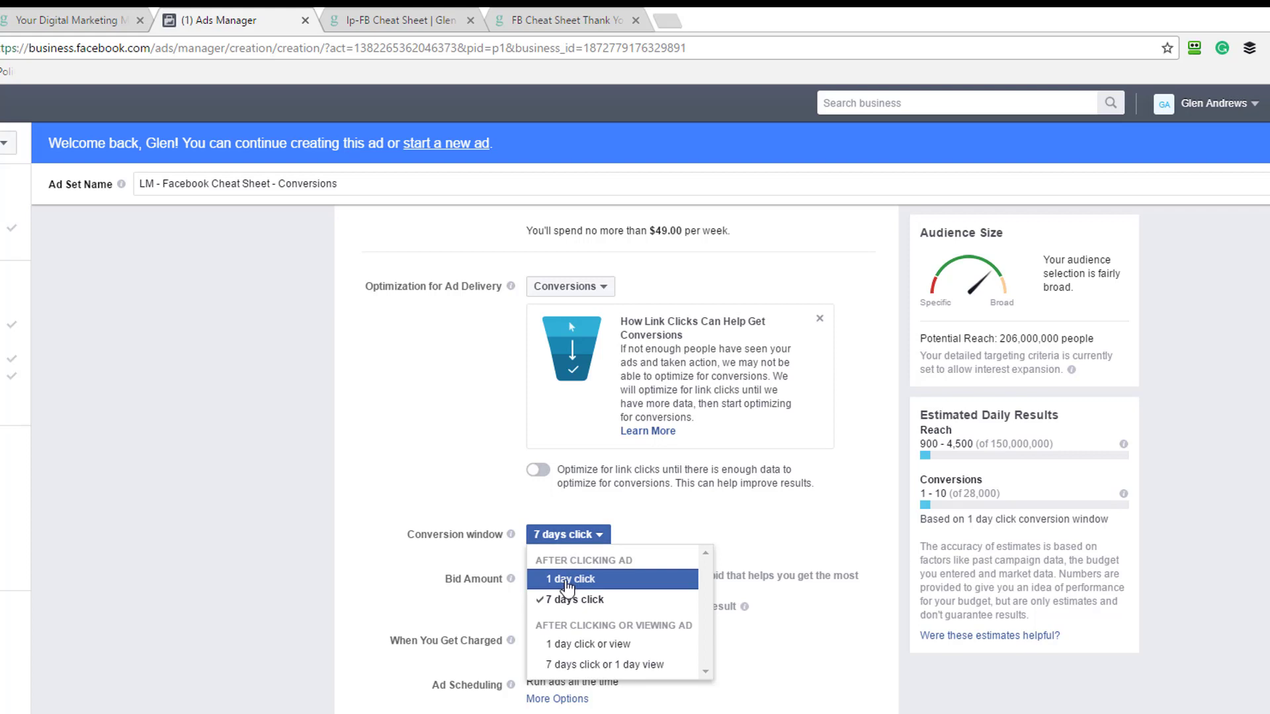
left_click(566, 582)
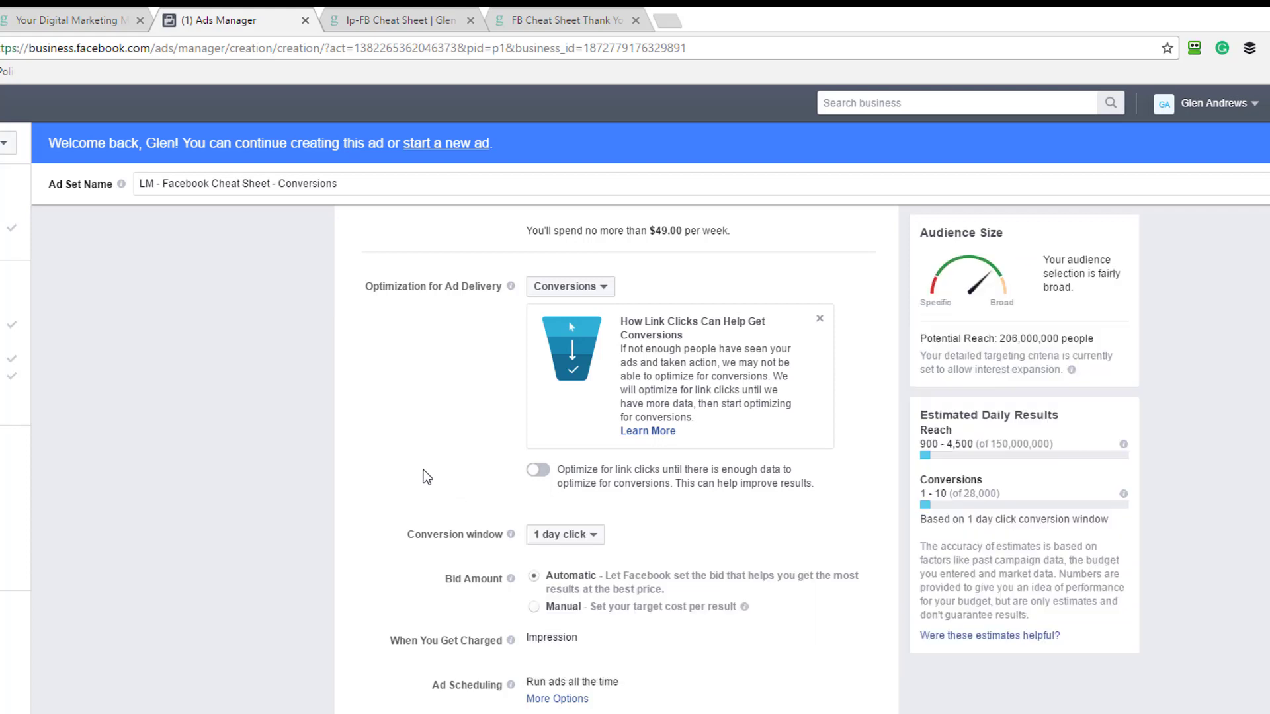
scroll(418, 467, "down", 1)
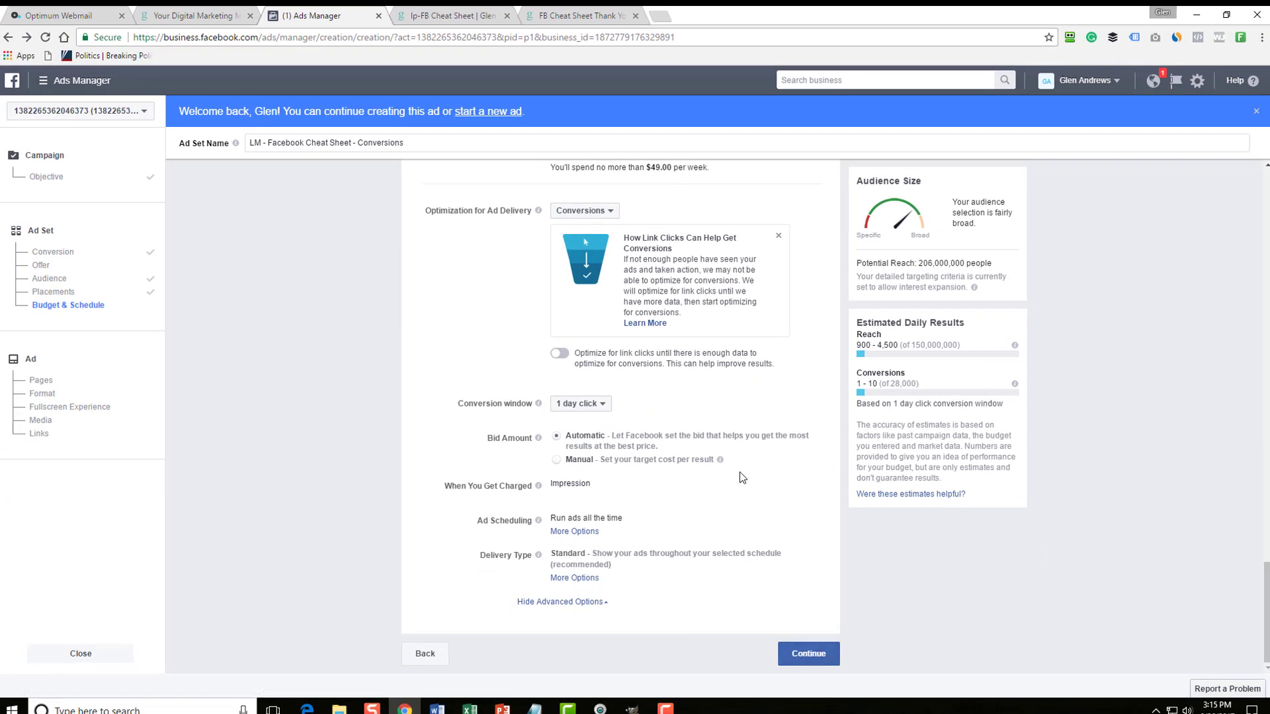
Continue to the Ad step and scroll to the Images section with Single Image selected
left_click(808, 655)
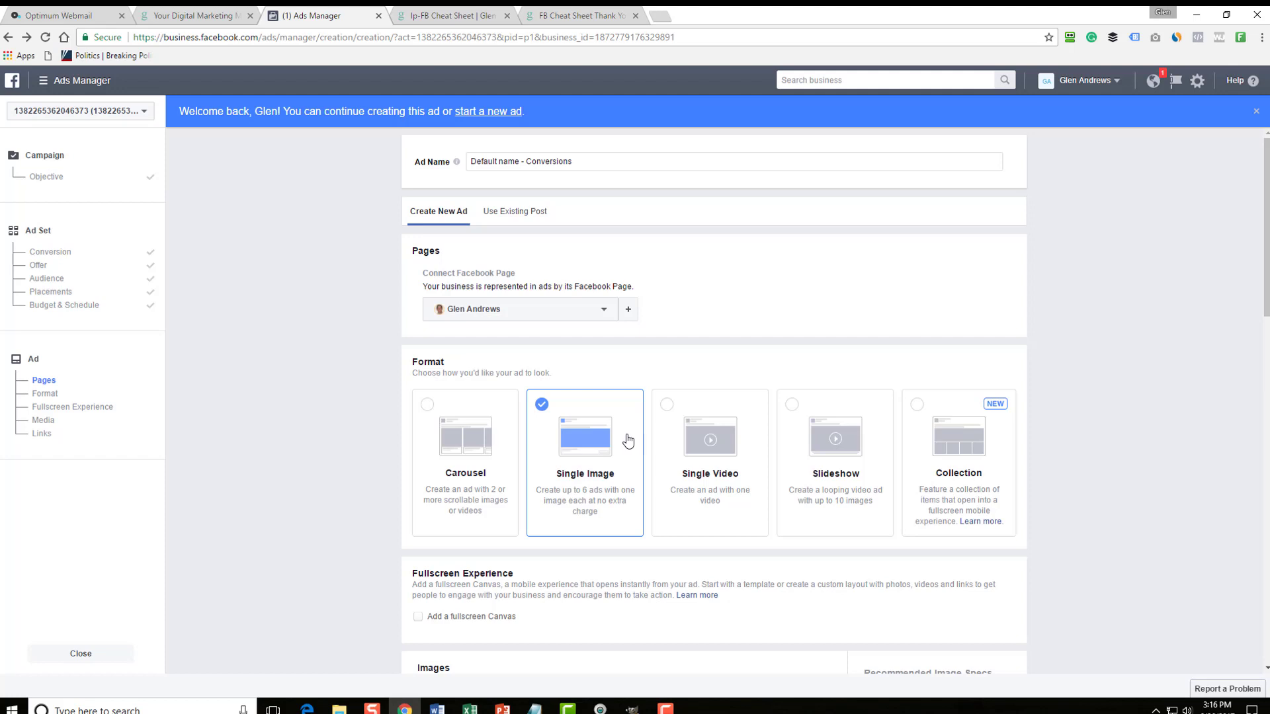
scroll(630, 442, "down", 2)
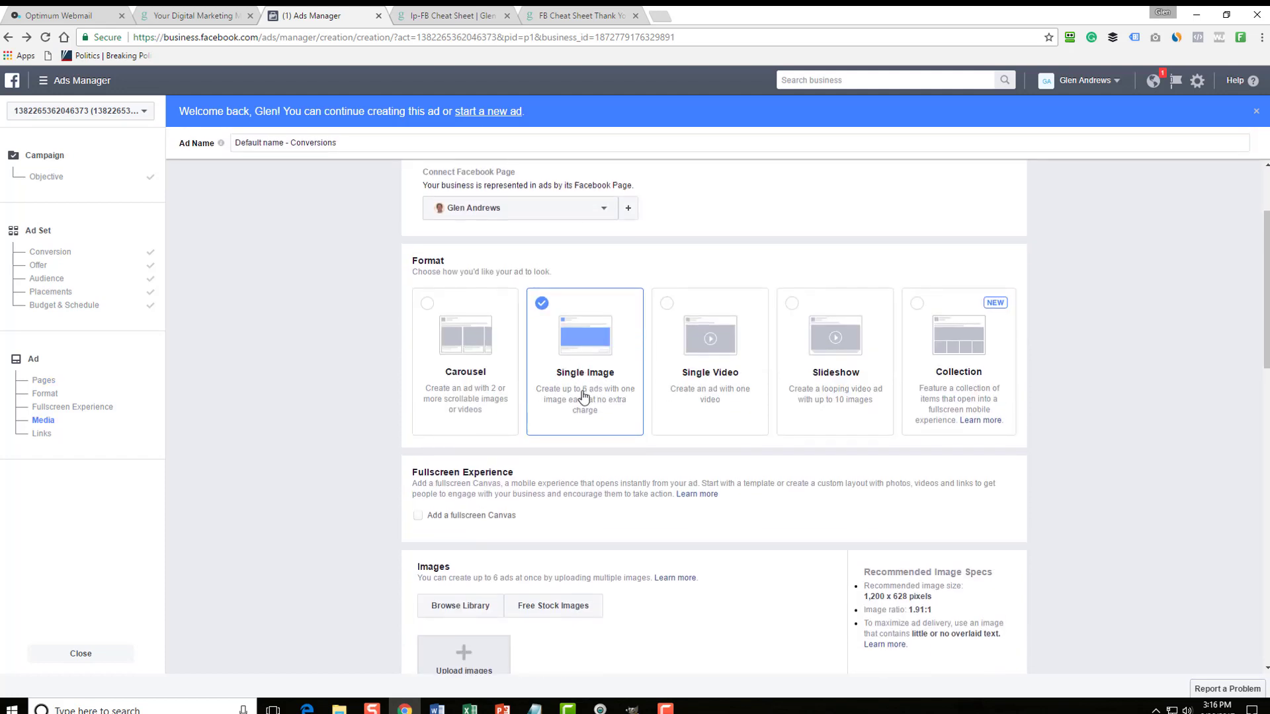
scroll(575, 384, "down", 4)
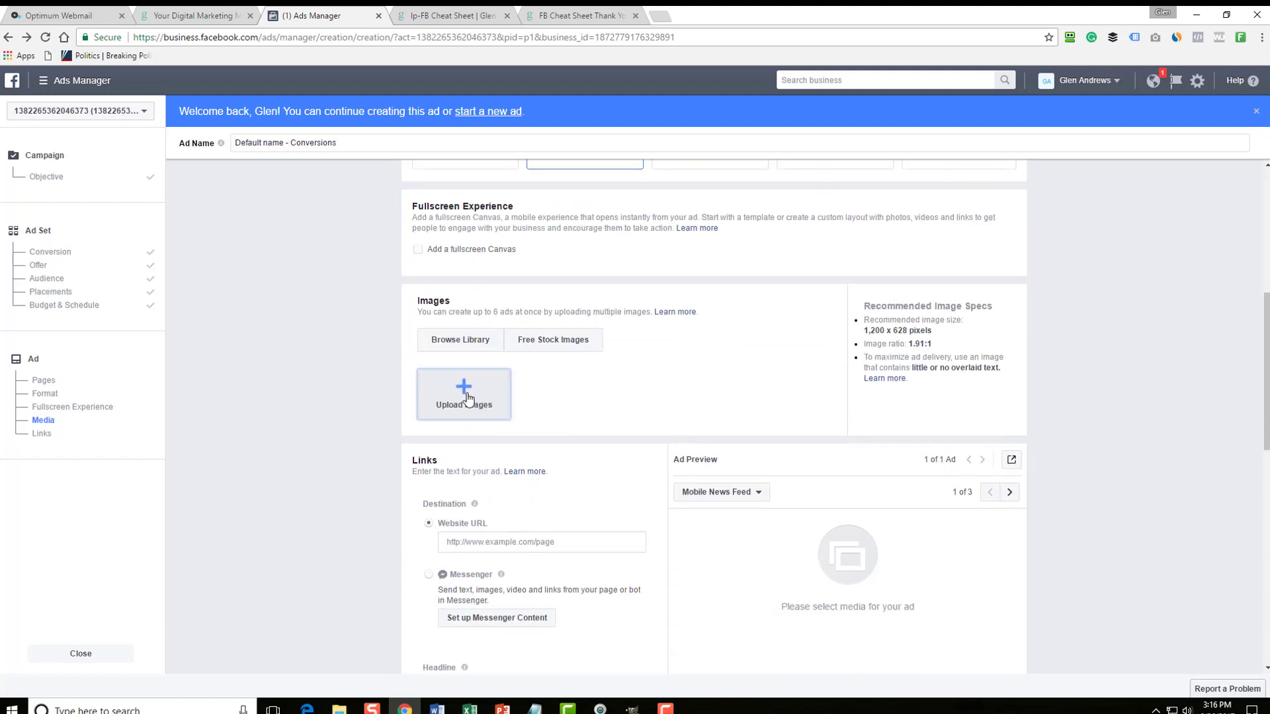
Upload the 'facebook ads 22' graphic as the ad image and check the recommended image size
left_click(465, 394)
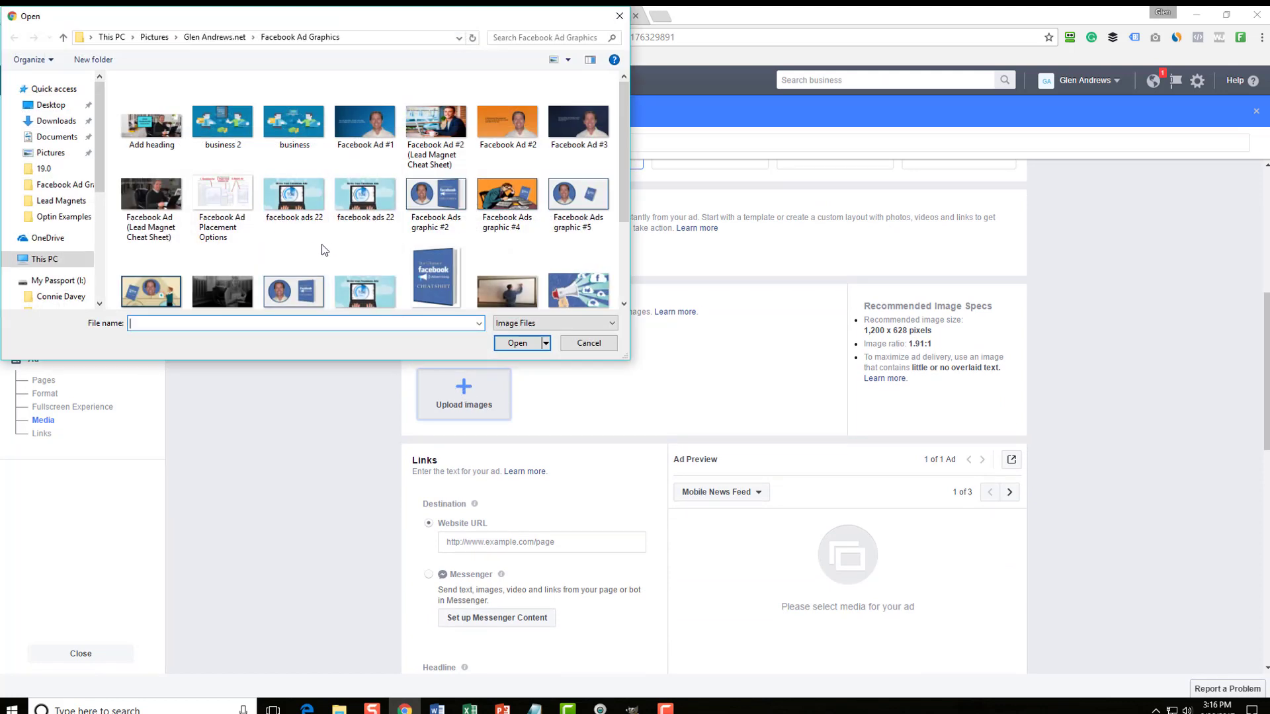
double_click(303, 209)
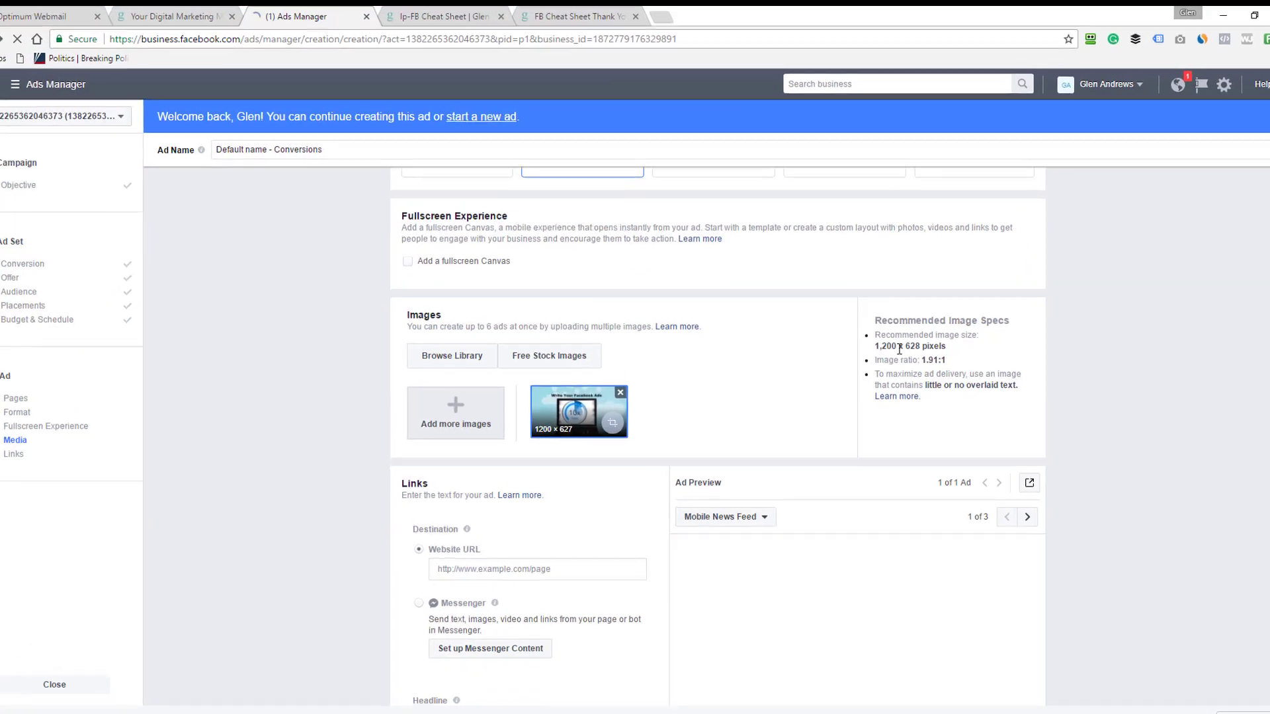
left_click_drag(947, 346, 871, 345)
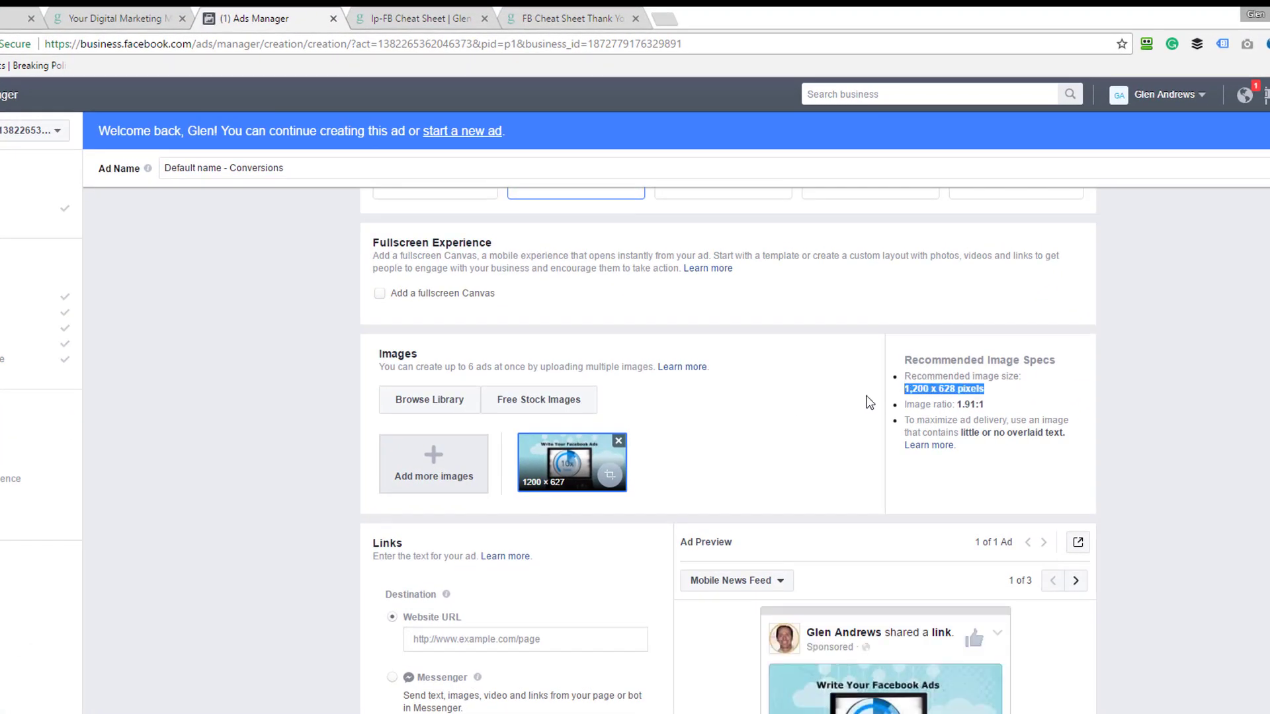
left_click(780, 393)
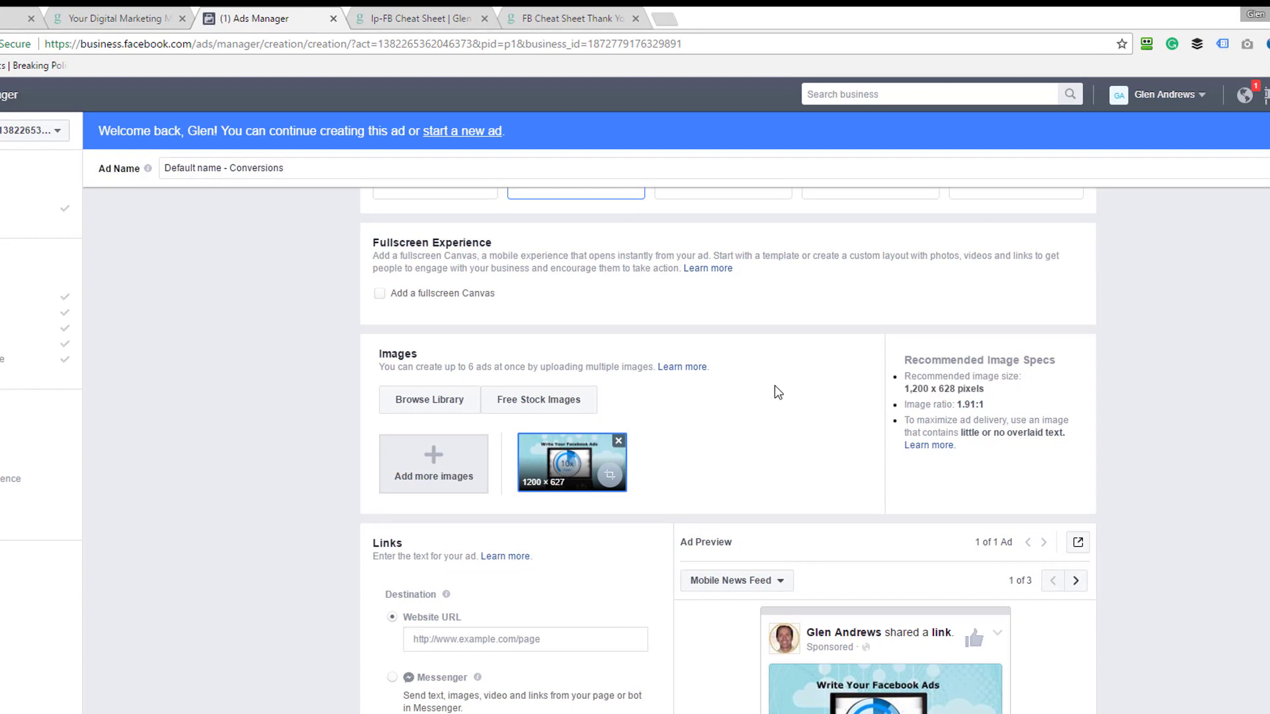
scroll(780, 392, "down", 2)
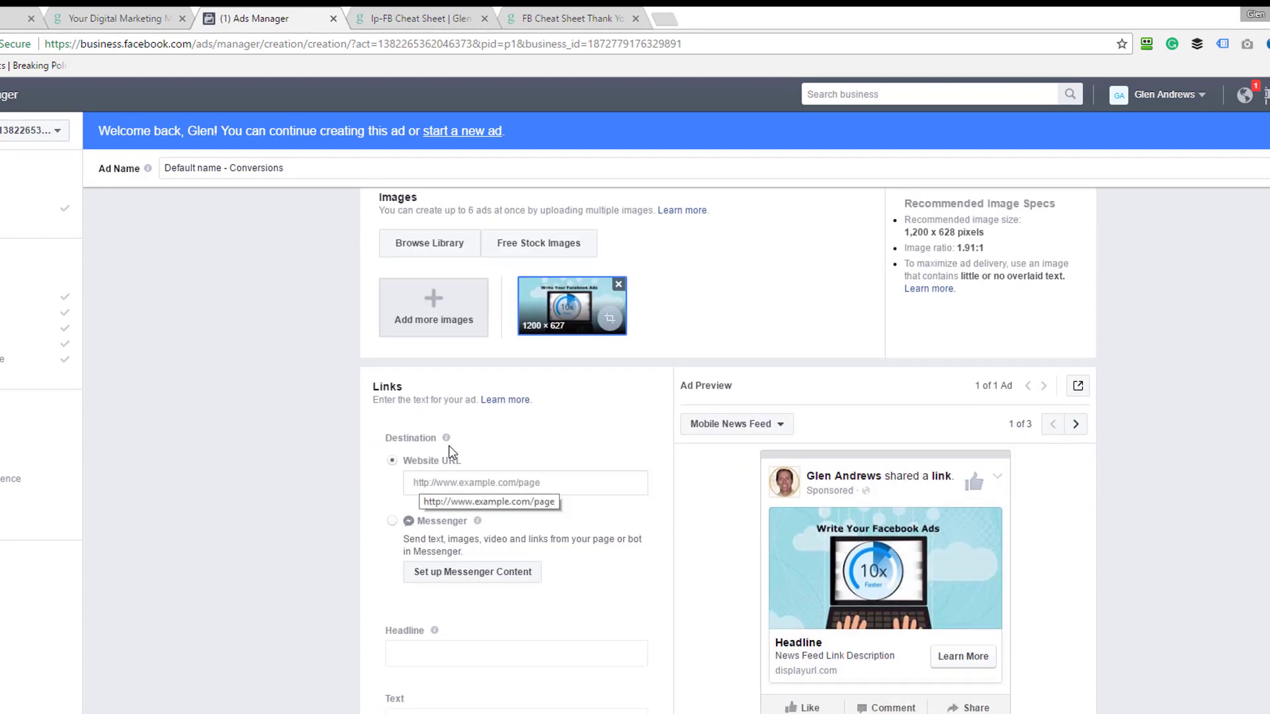
Copy the lp-fb-cheat-sheet landing page address and paste it into the ad's Website URL
left_click(408, 20)
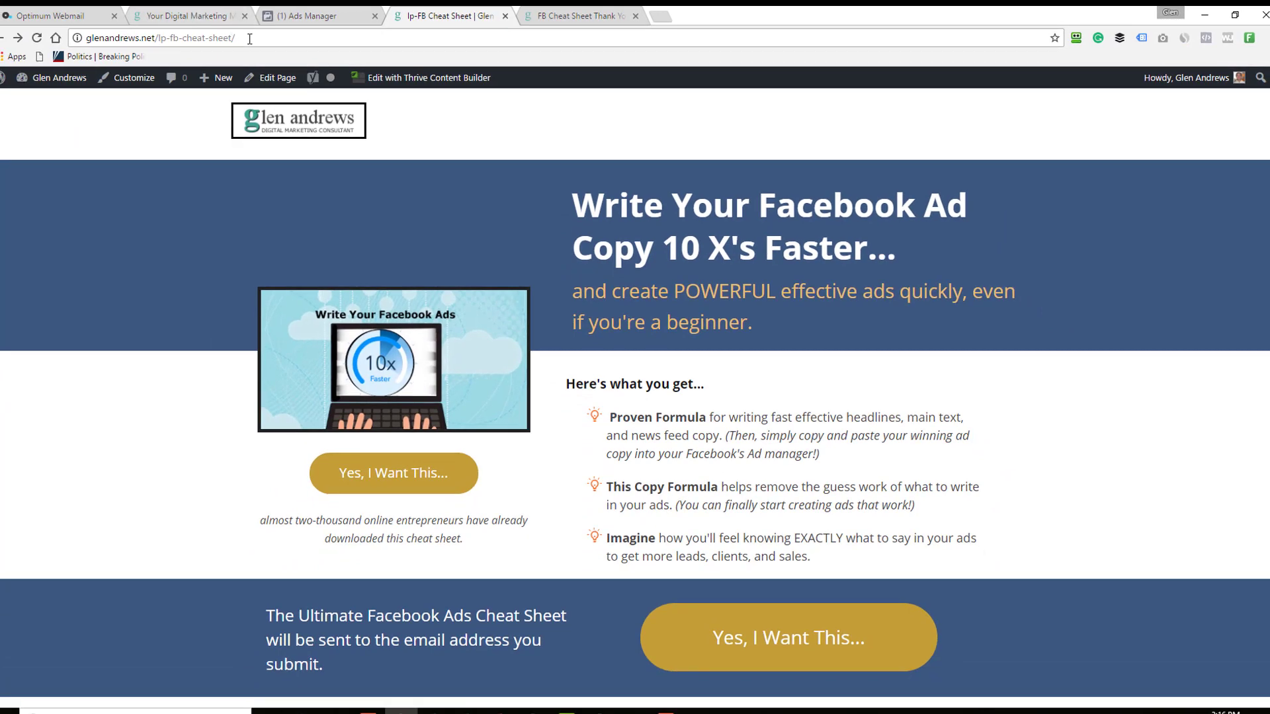
left_click_drag(236, 38, 84, 38)
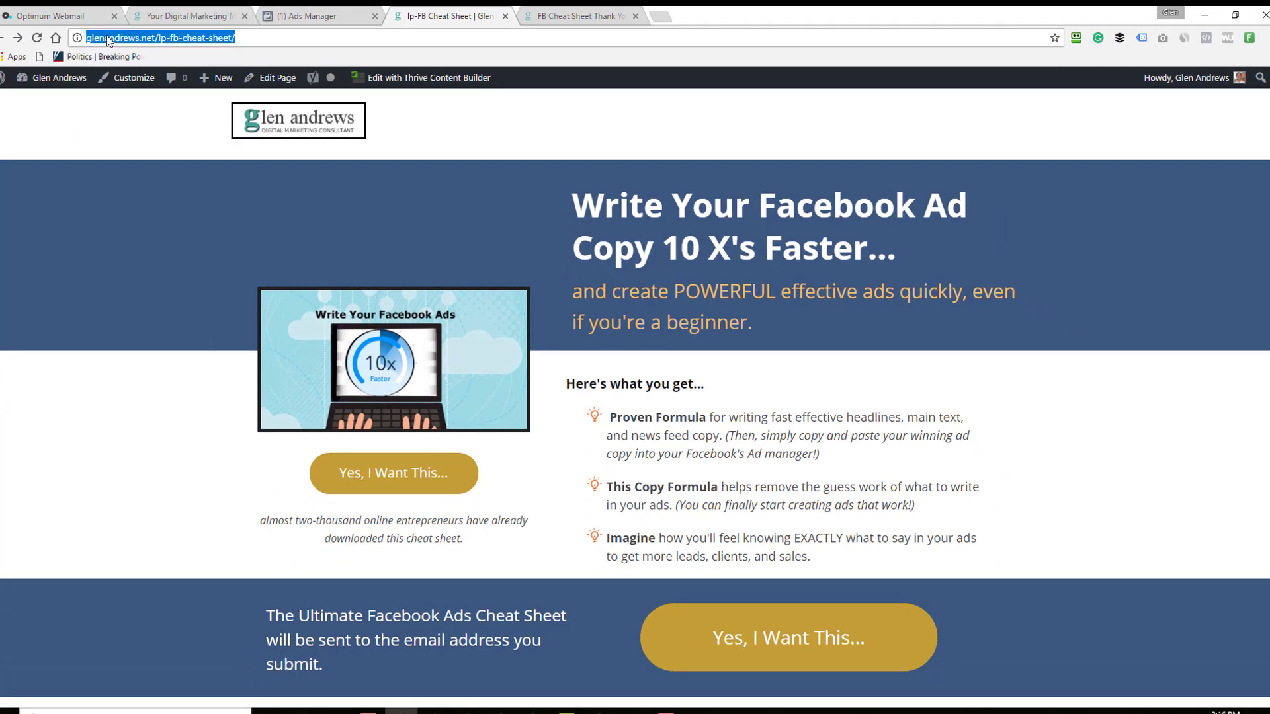
right_click(109, 38)
left_click(132, 85)
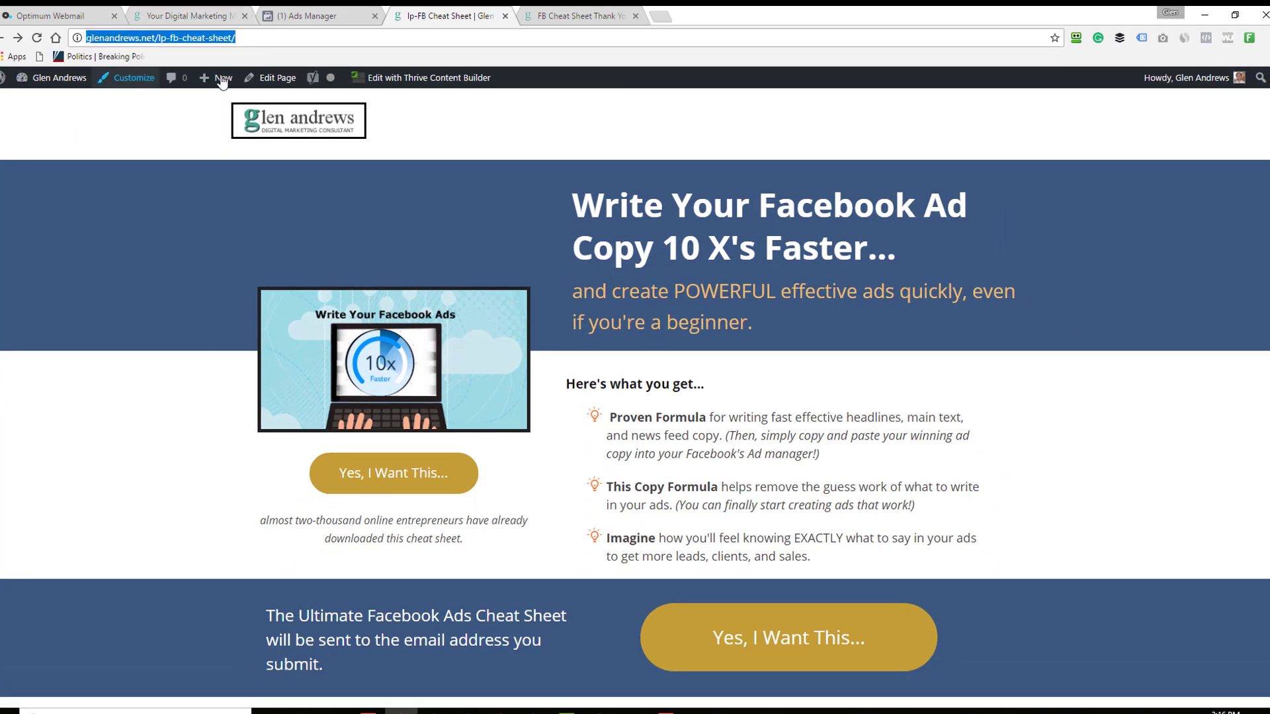
left_click(294, 19)
left_click(457, 416)
right_click(456, 417)
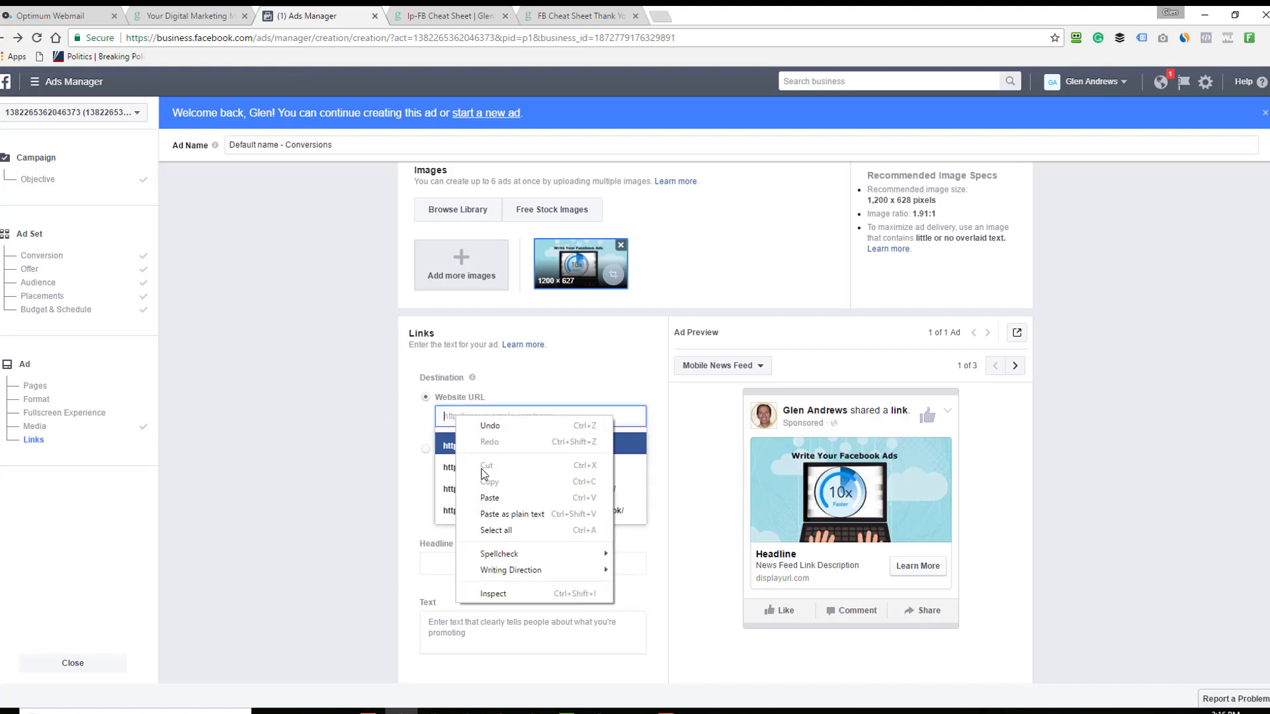
left_click(489, 497)
left_click(626, 360)
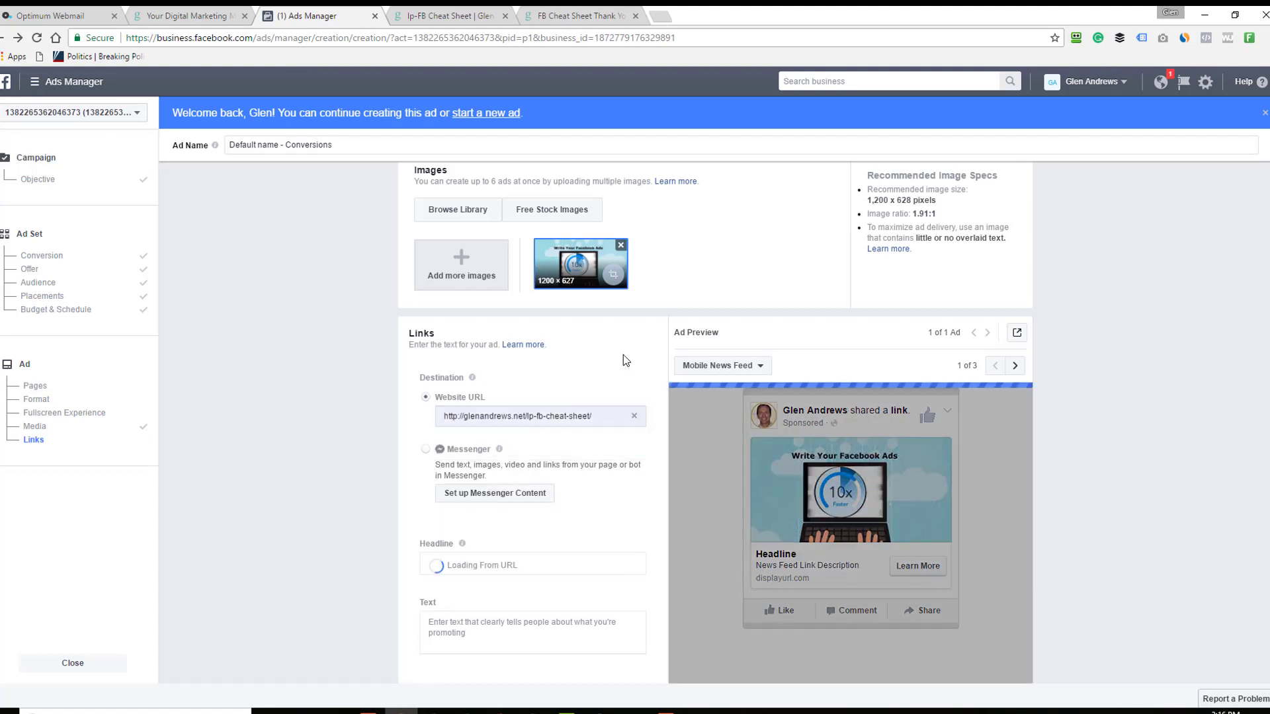
scroll(622, 346, "down", 2)
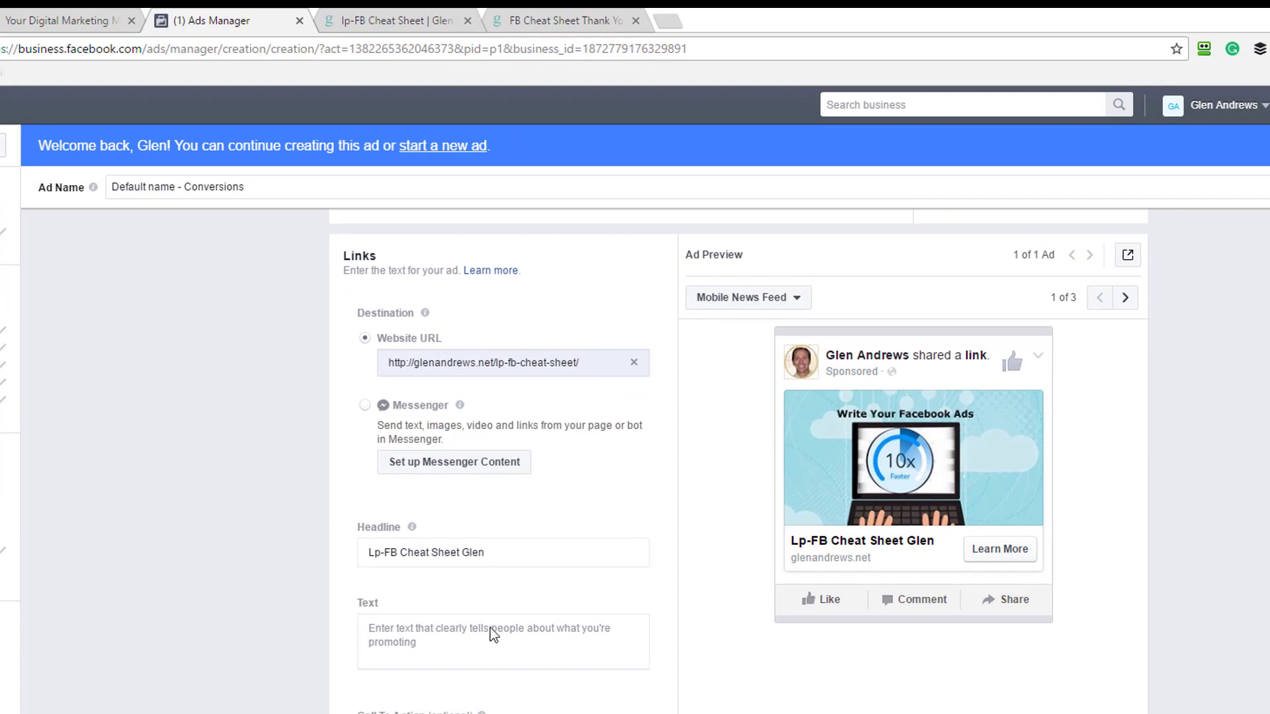
Switch to the Ultimate Facebook Ads Cheat Sheet in Word and scroll to HEADLINE COPY
key("alt+Tab")
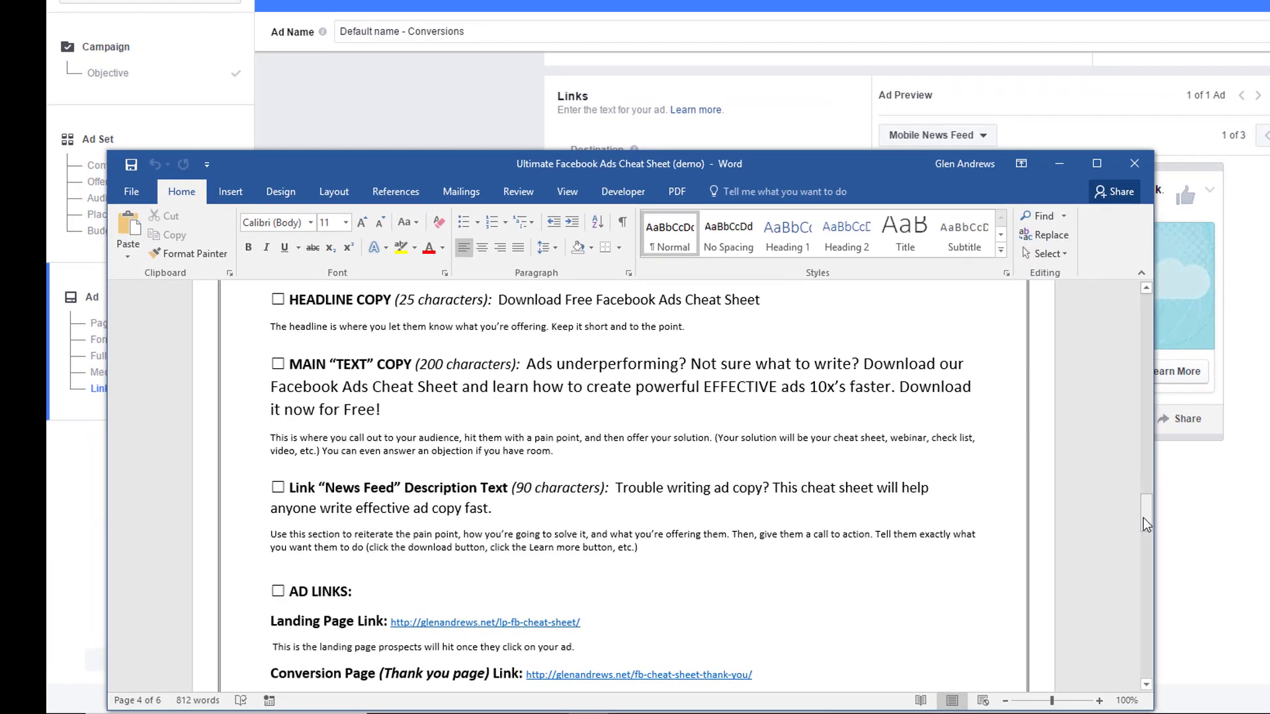
left_click_drag(1143, 517, 1149, 491)
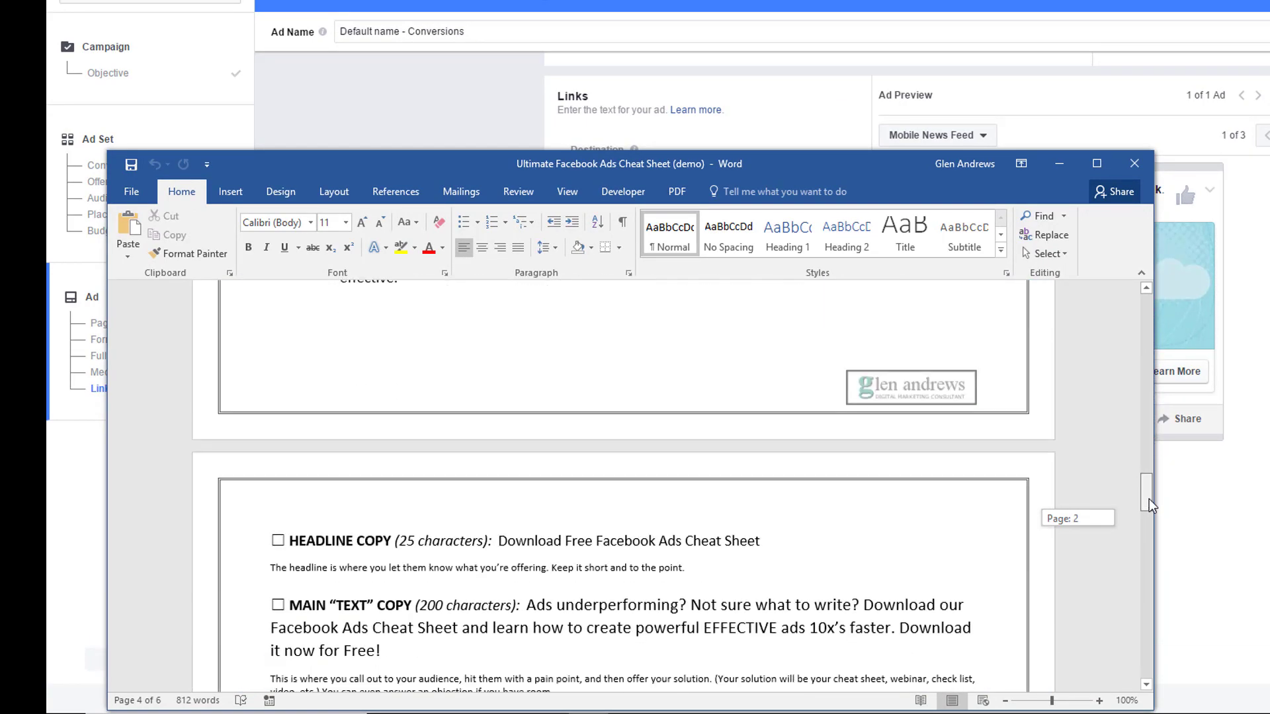
left_click_drag(1149, 500, 1149, 520)
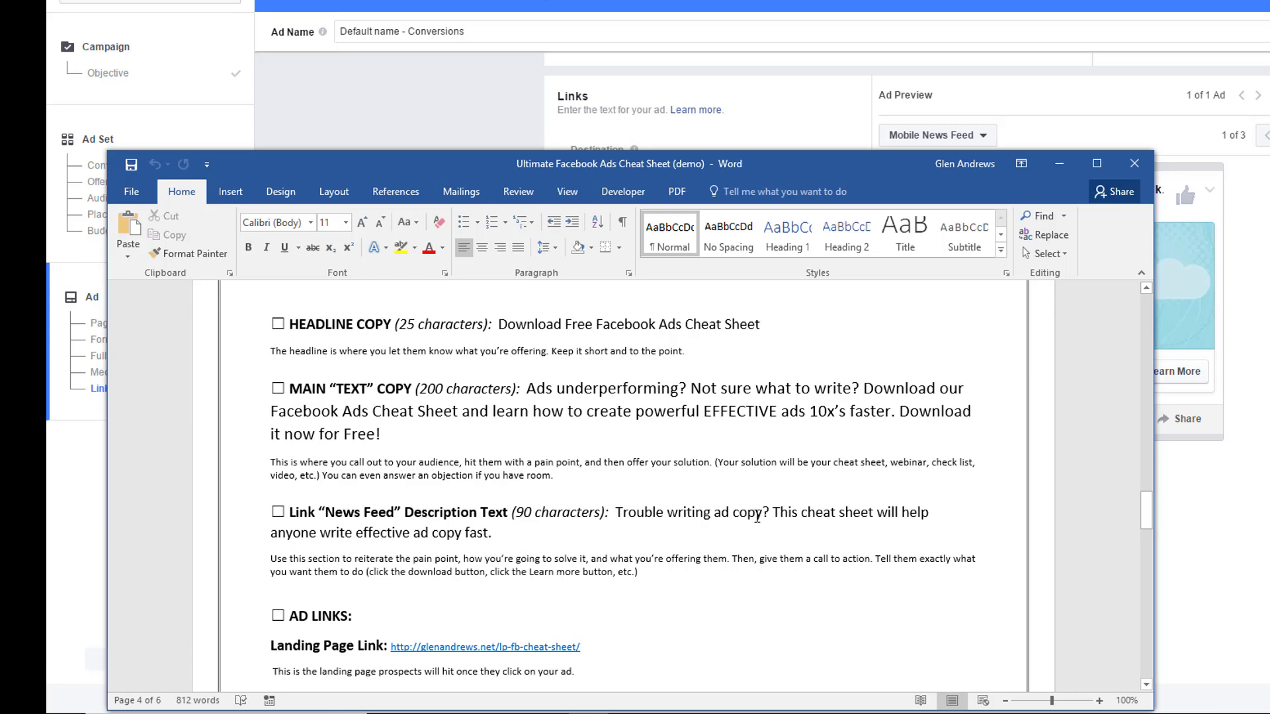
scroll(463, 559, "down", 2)
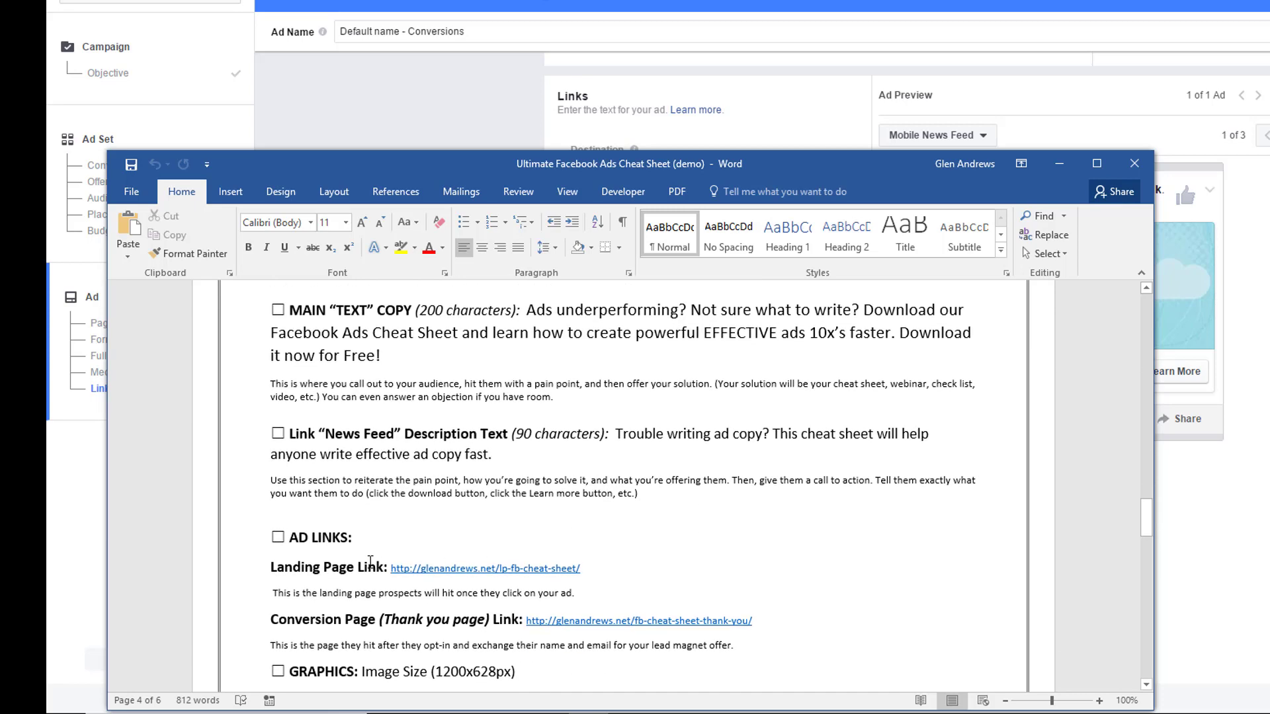
scroll(369, 562, "down", 2)
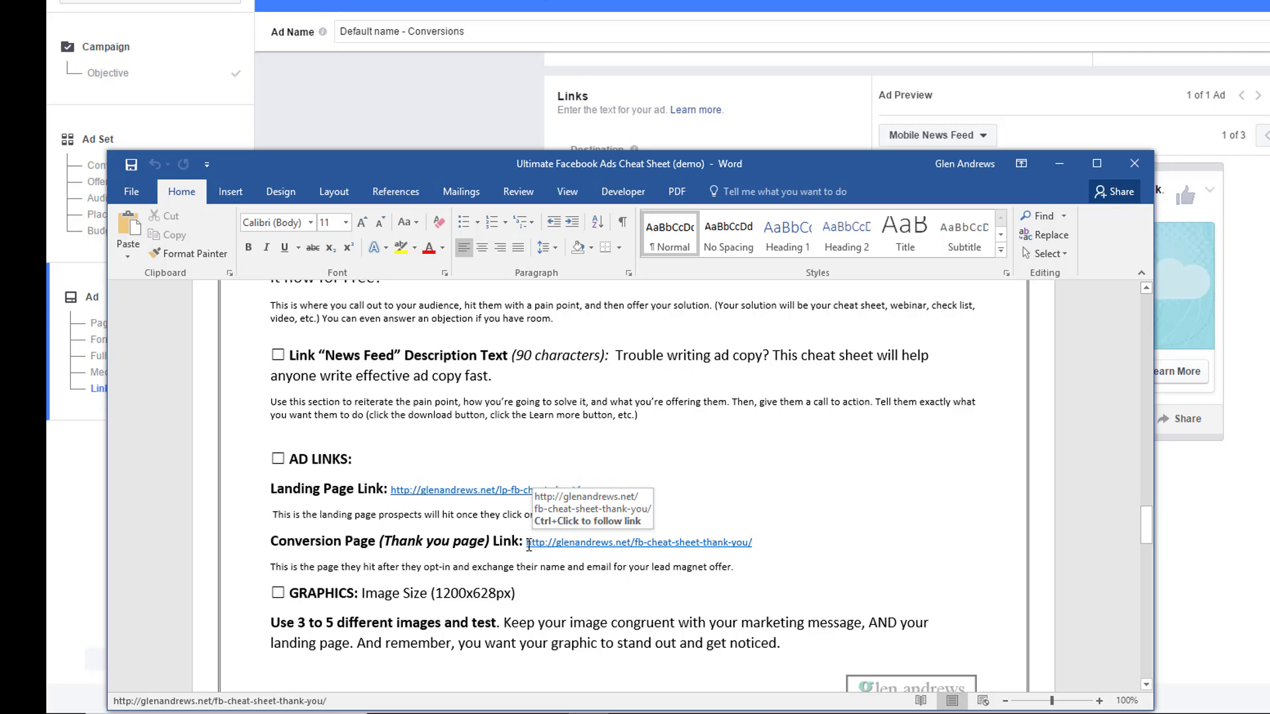
scroll(755, 541, "up", 5)
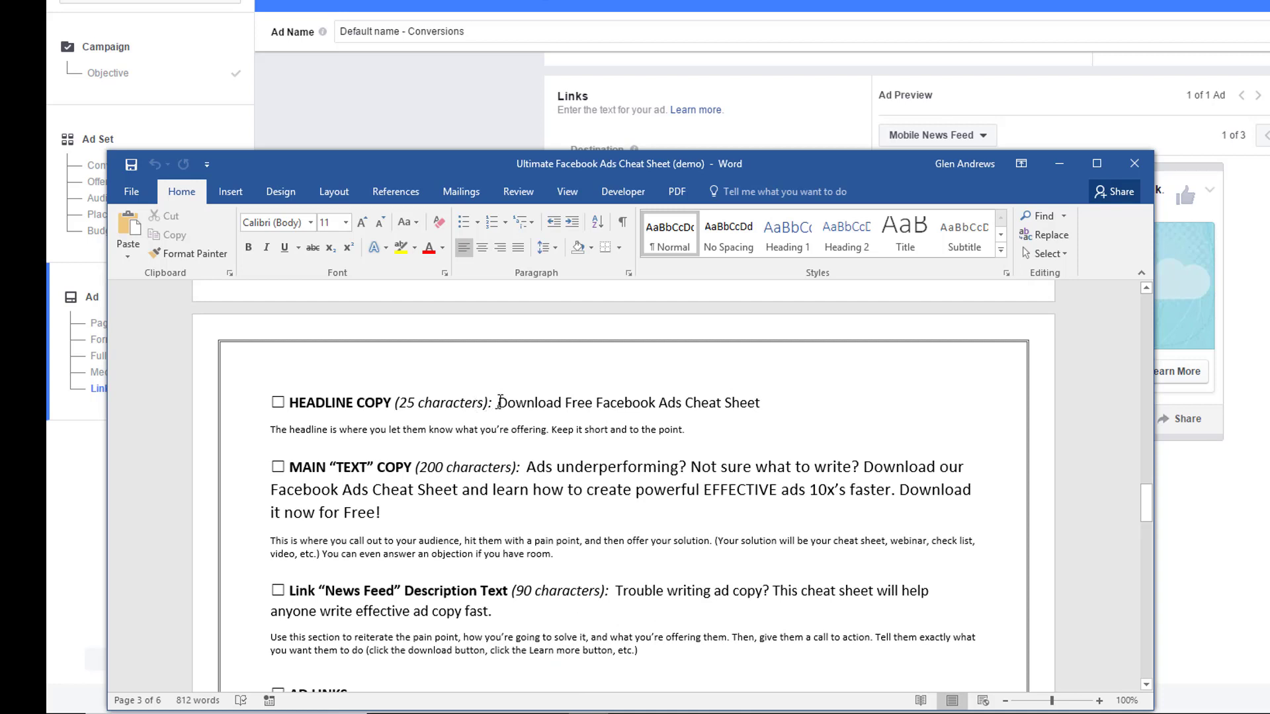
Replace the auto-filled headline with 'Download Free Facebook Ads Cheat Sheet' copied from Word
left_click_drag(498, 403, 719, 415)
right_click(718, 415)
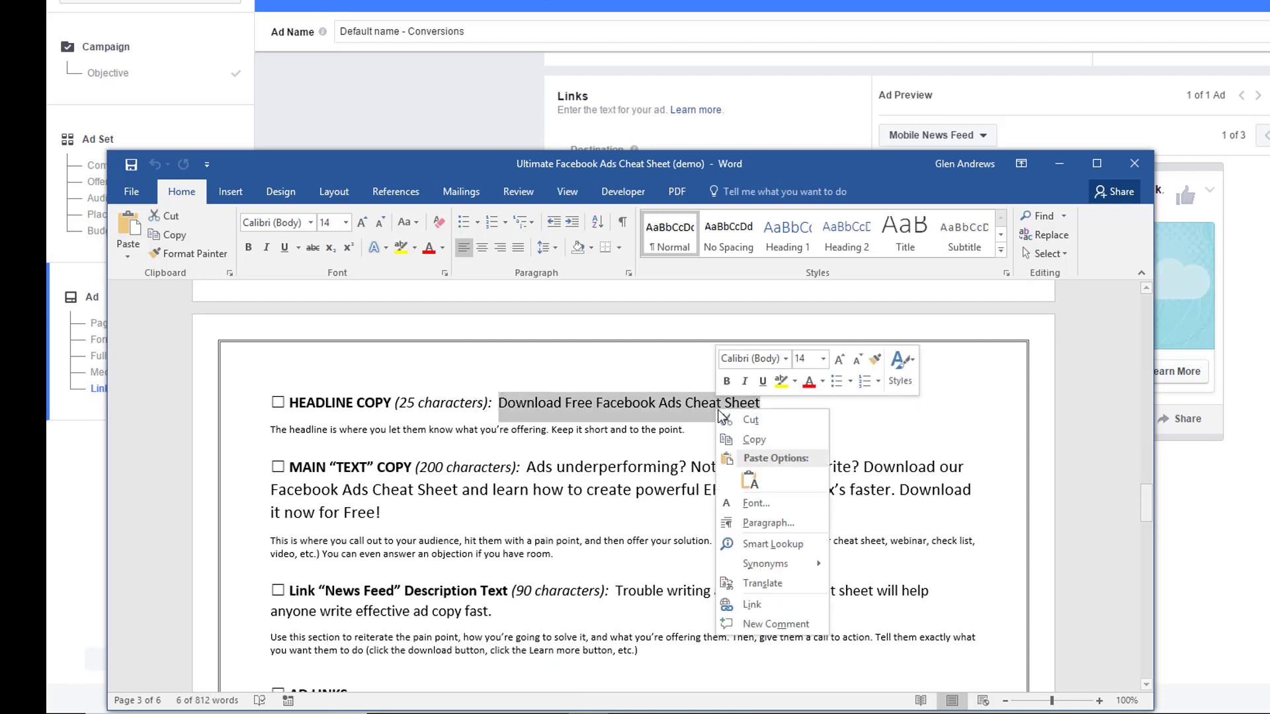
left_click(764, 442)
left_click(1200, 507)
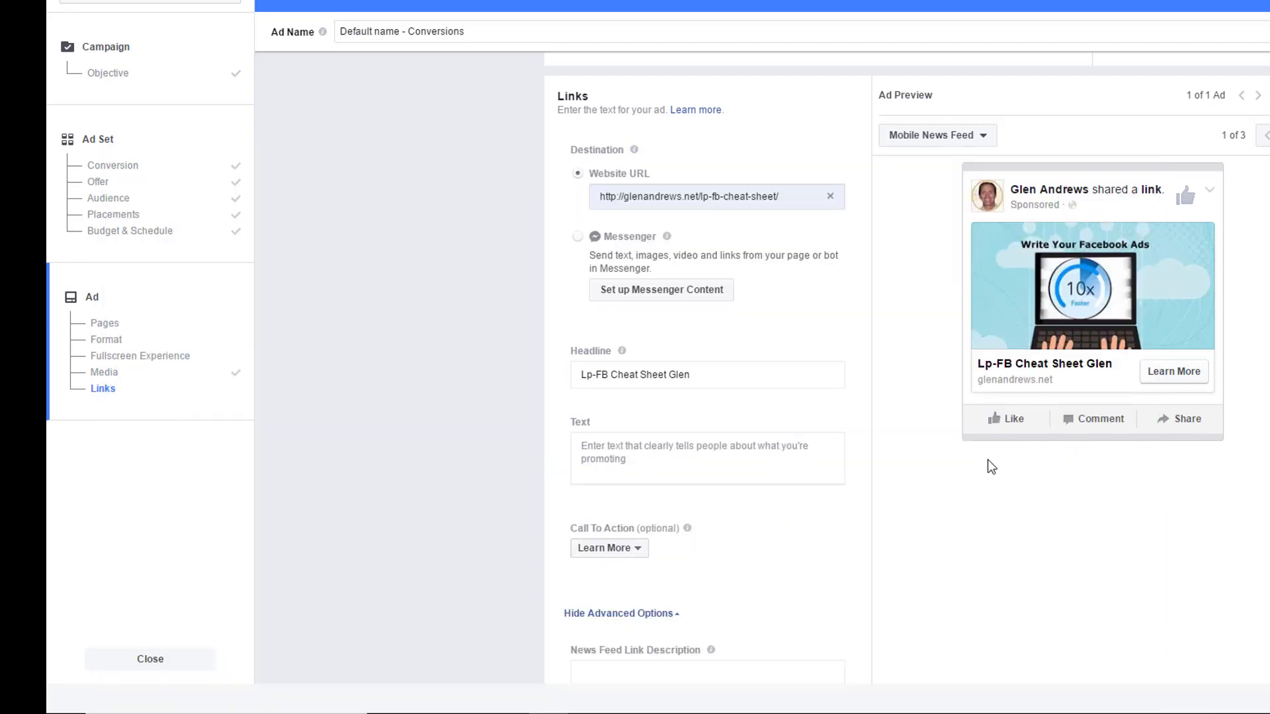
left_click_drag(694, 376, 575, 376)
right_click(591, 372)
left_click(632, 420)
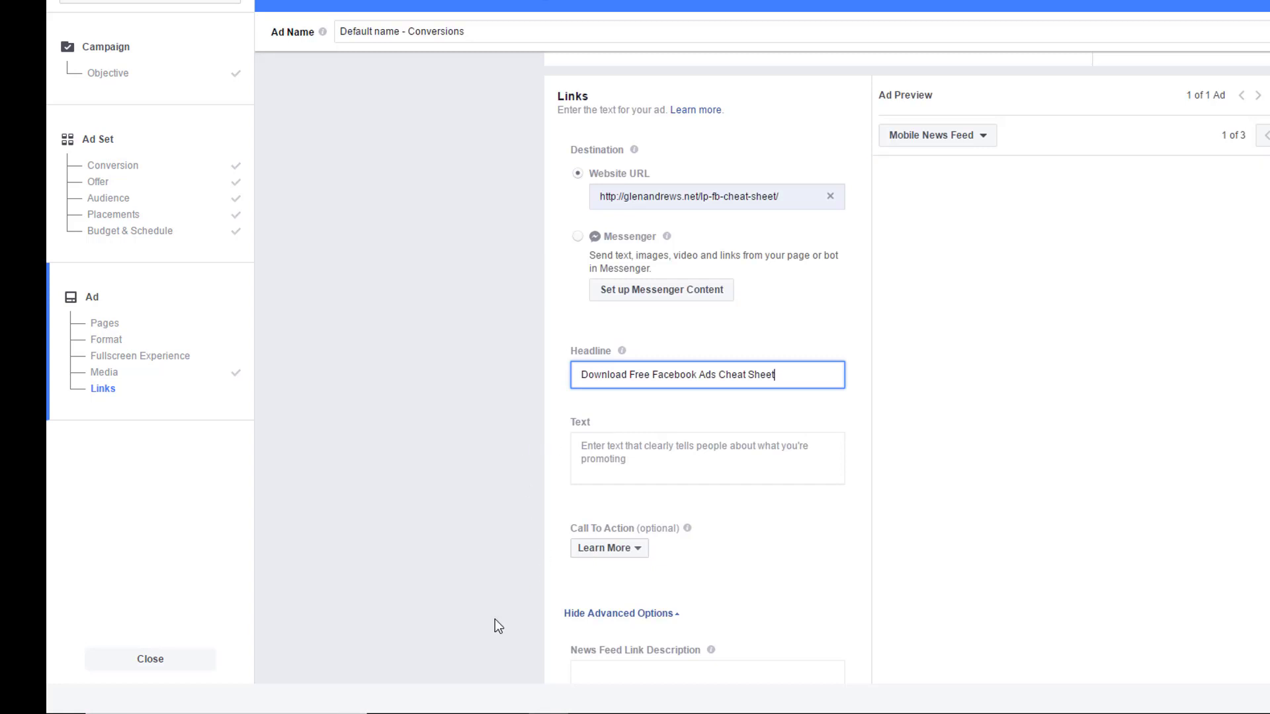
Copy the main ad text paragraph from Word and paste it into the ad's Text field
left_click(589, 635)
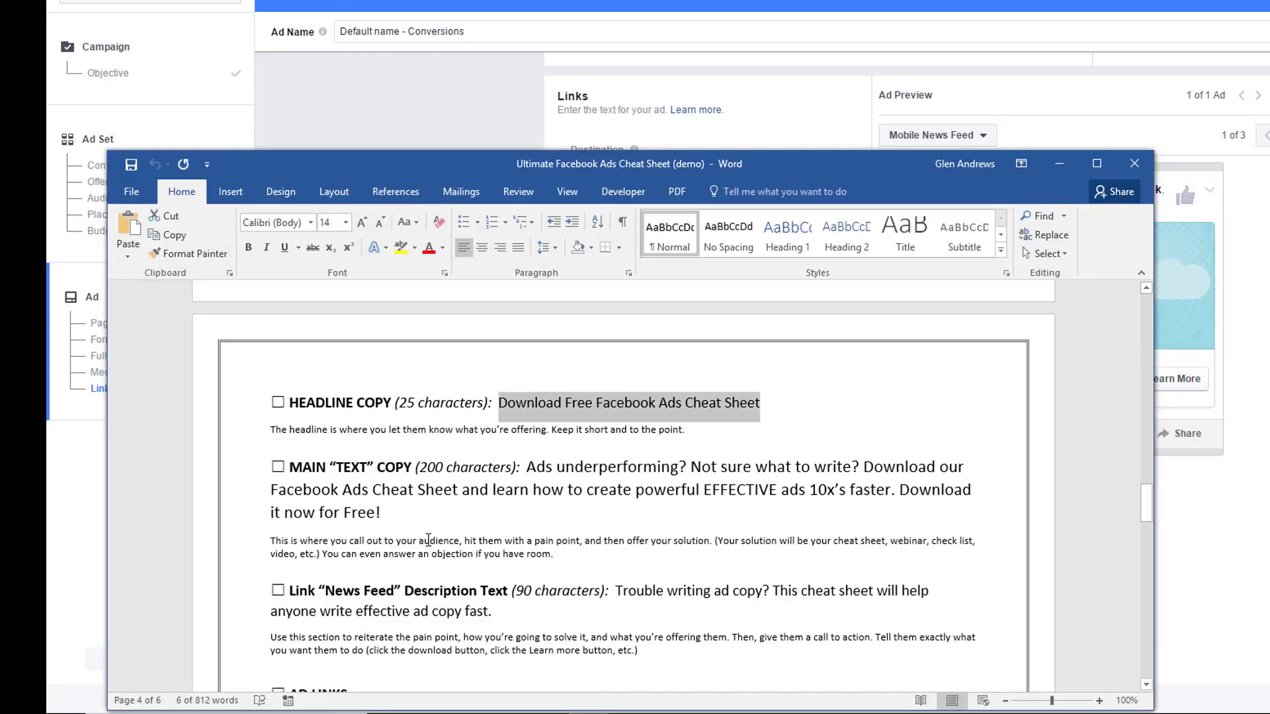
left_click_drag(381, 515, 533, 467)
right_click(541, 469)
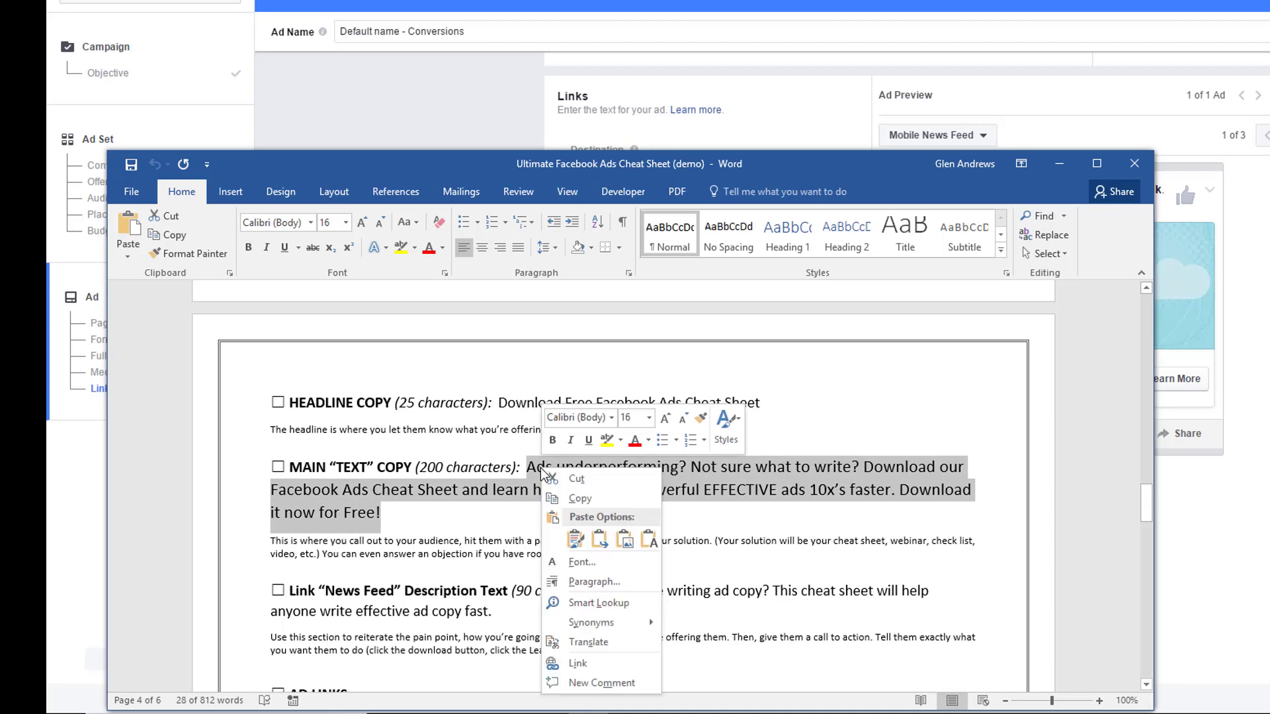
left_click(589, 501)
key("alt+Tab")
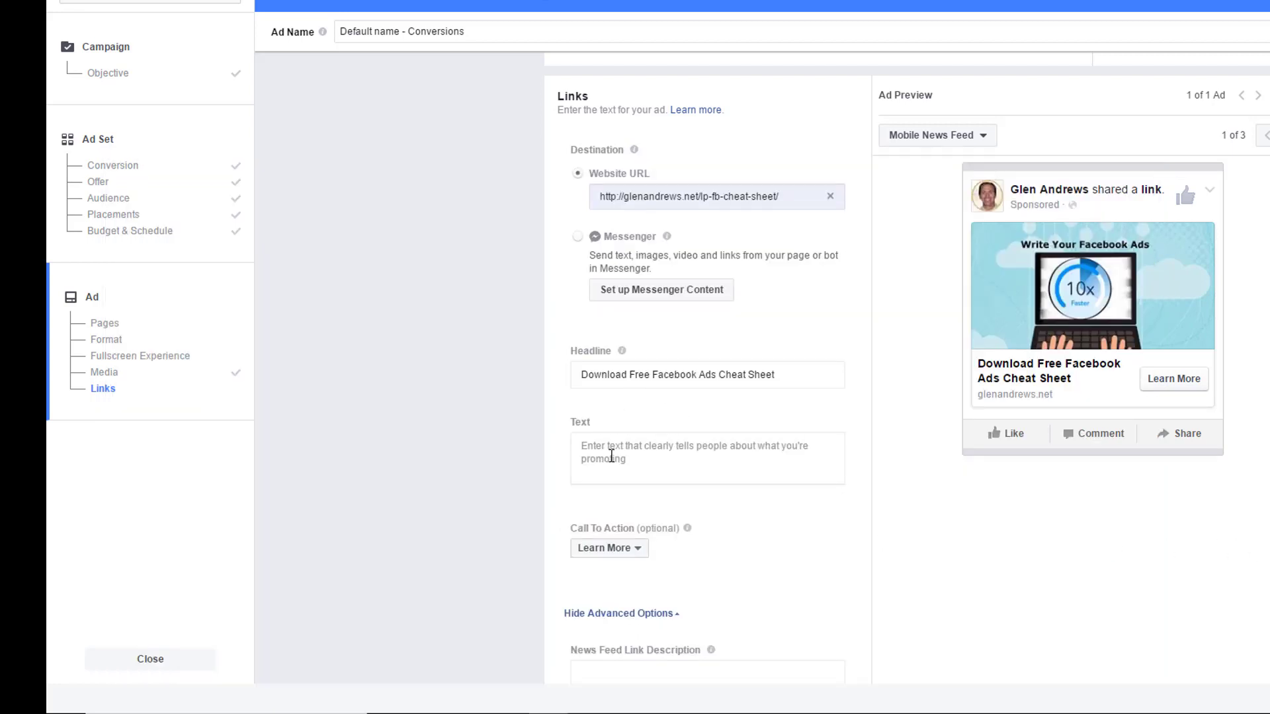
left_click(653, 469)
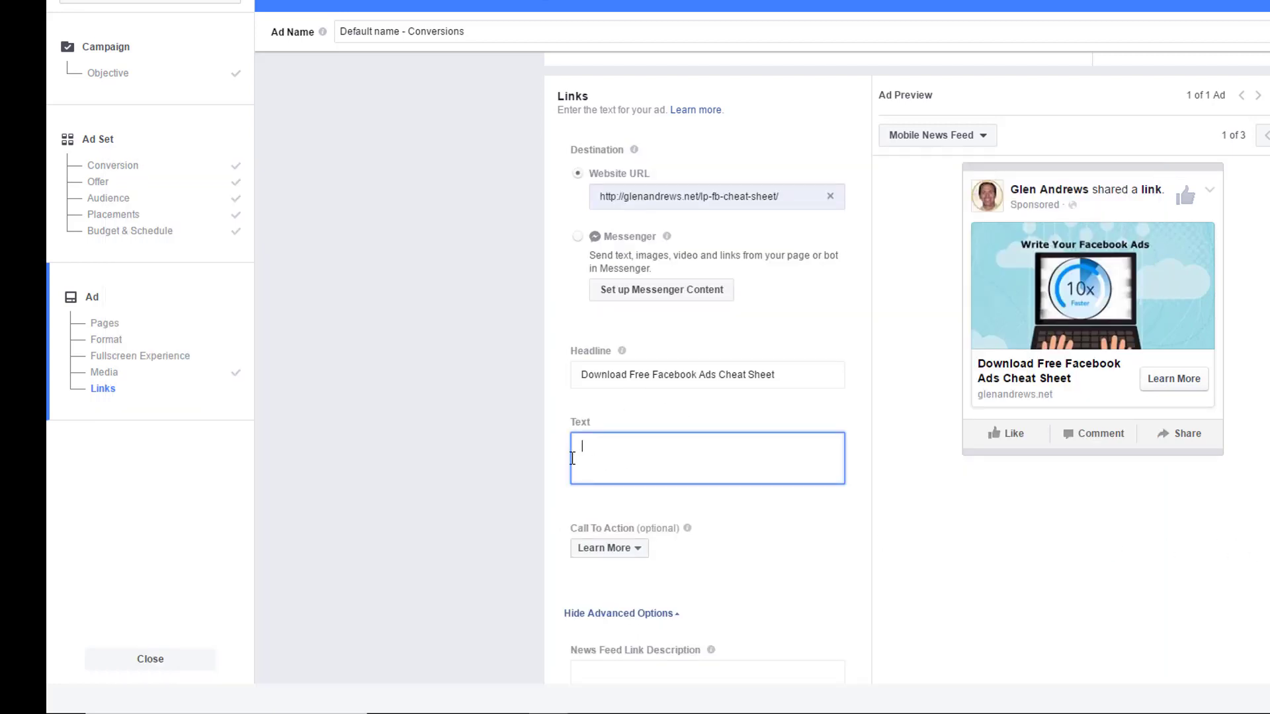
right_click(604, 475)
left_click(652, 551)
Choose Download as the ad's call to action, replacing Learn More in the preview
scroll(508, 433, "down", 3)
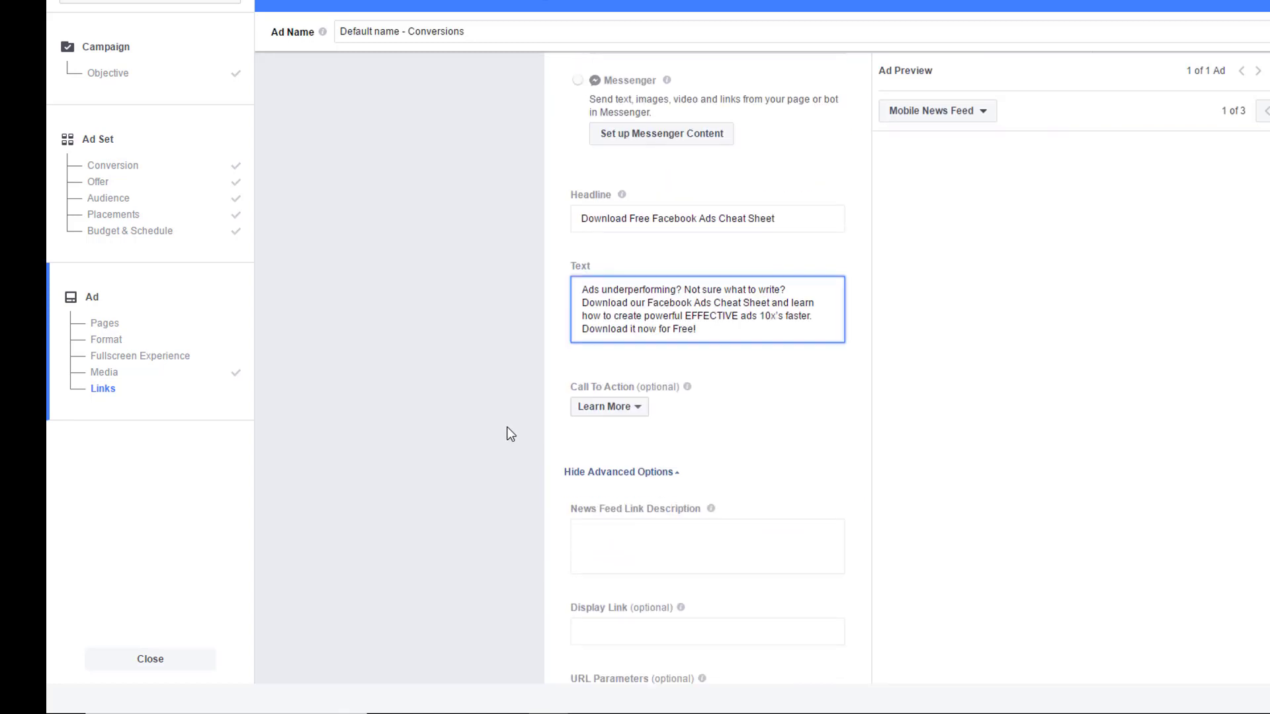
scroll(510, 433, "down", 3)
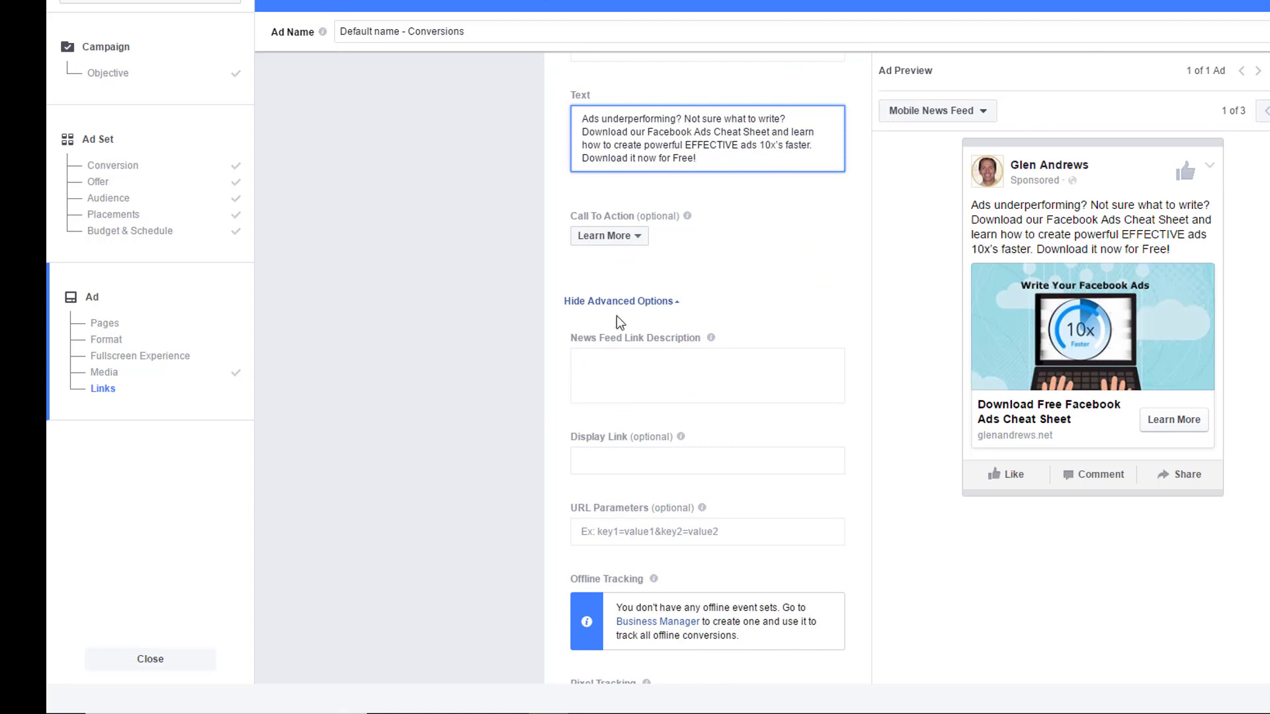
left_click(639, 238)
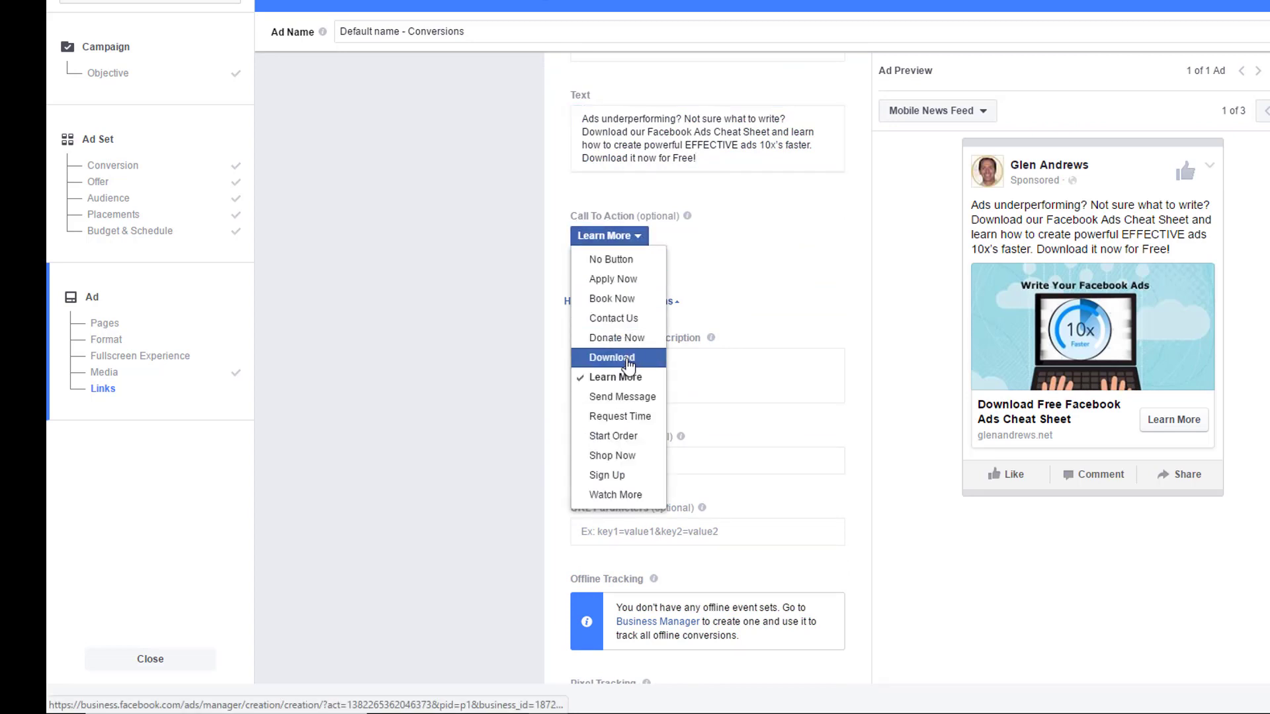
left_click(627, 361)
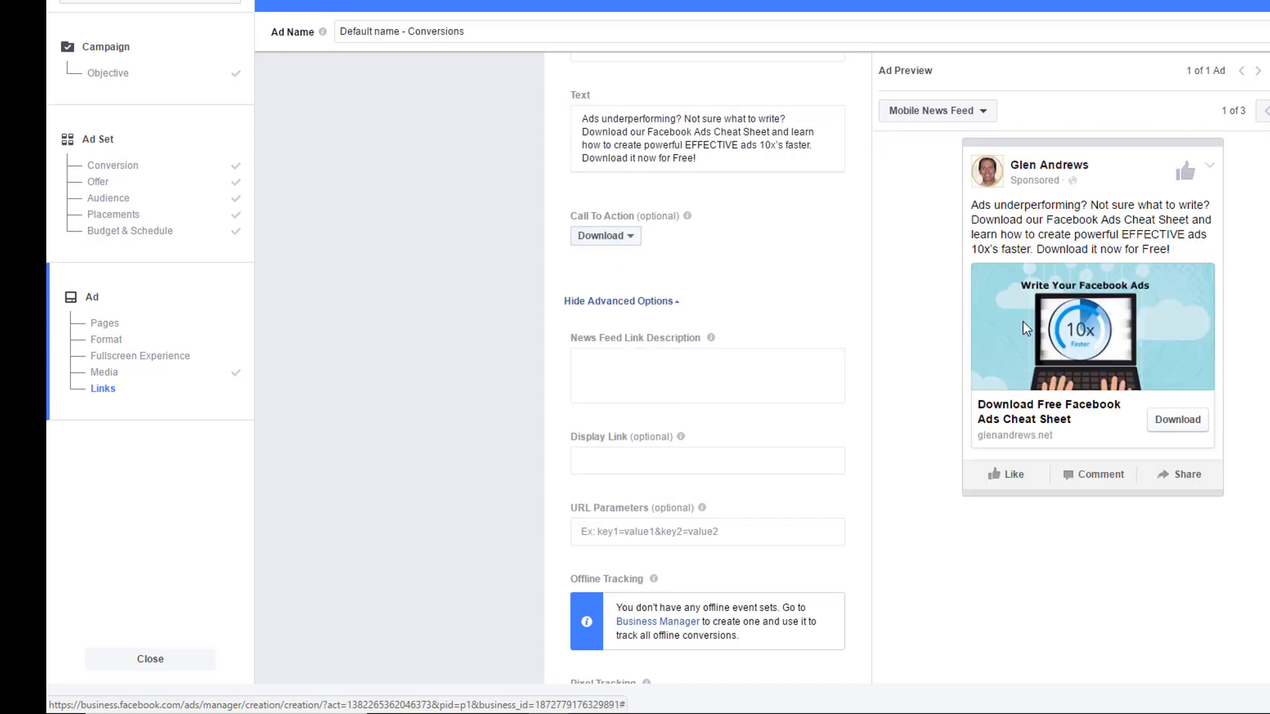
left_click(605, 236)
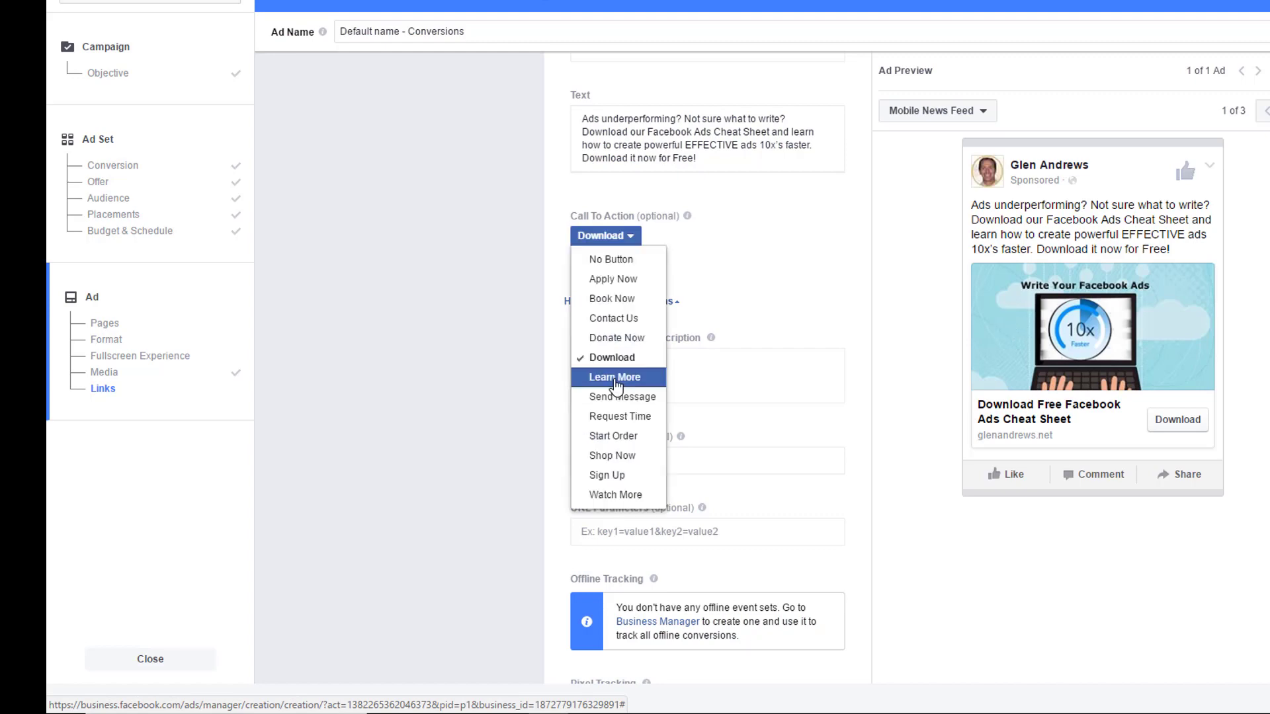
left_click(854, 426)
scroll(866, 430, "down", 3)
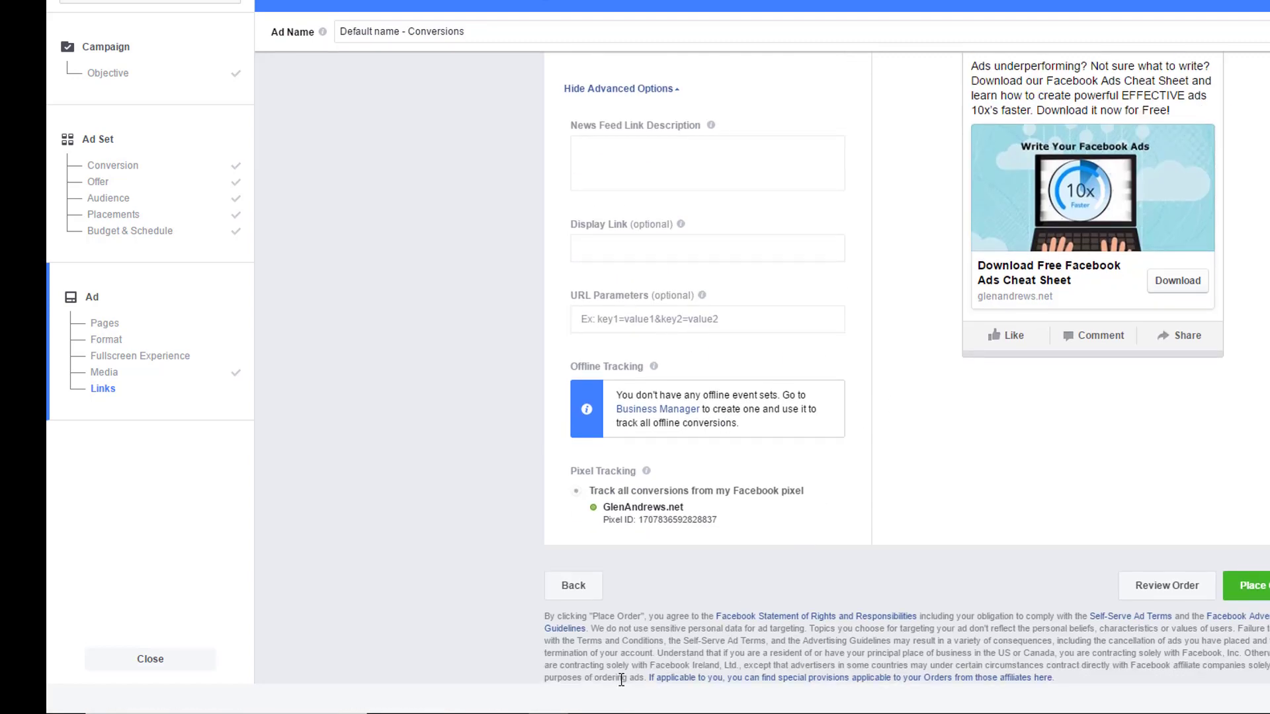
Copy the news feed description sentence from the cheat sheet Word document
left_click(588, 713)
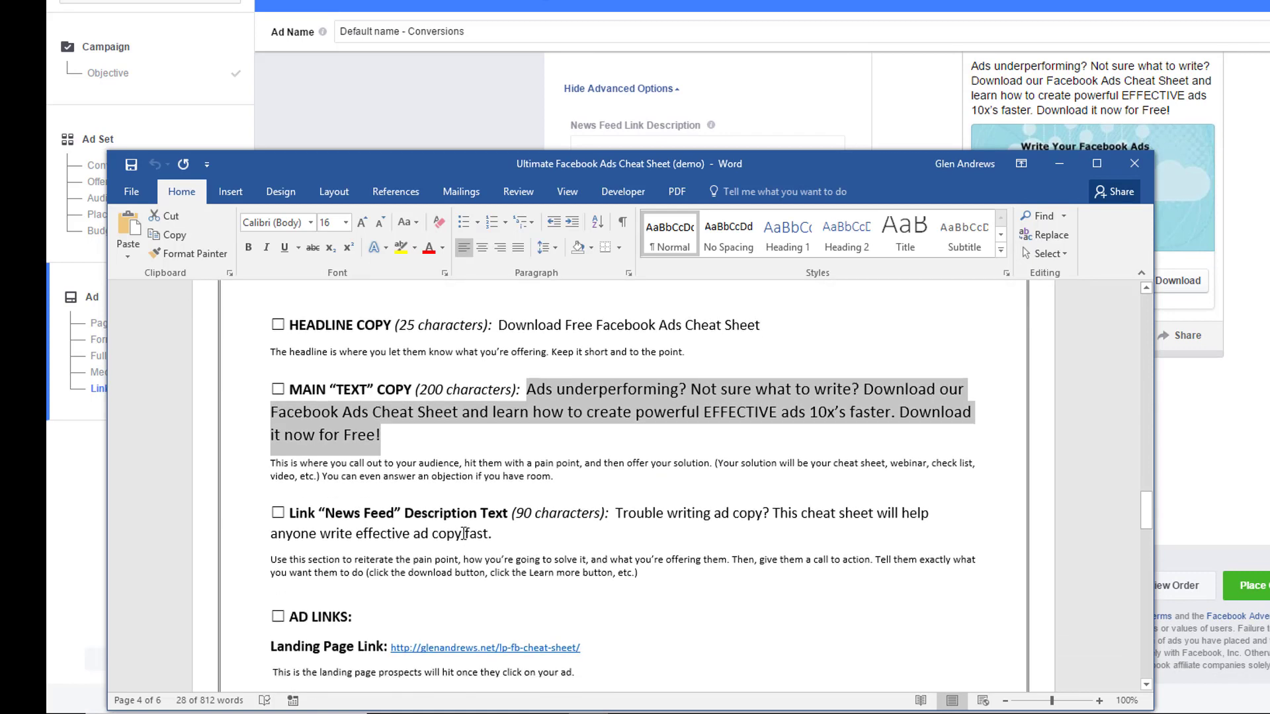
left_click_drag(494, 534, 616, 513)
right_click(622, 514)
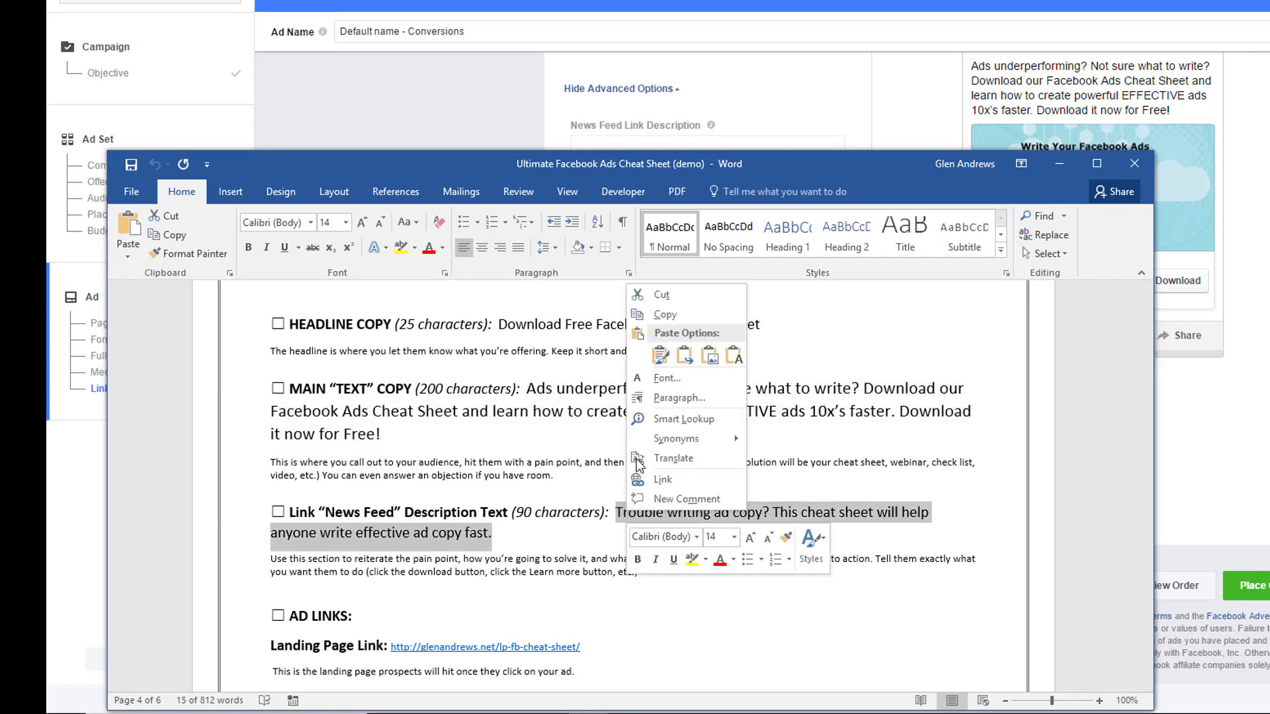
left_click(665, 314)
Paste 'Trouble writing ad copy? This cheat sheet will help anyone write effective ad copy fast.' as the News Feed Link Description
key("alt+Tab")
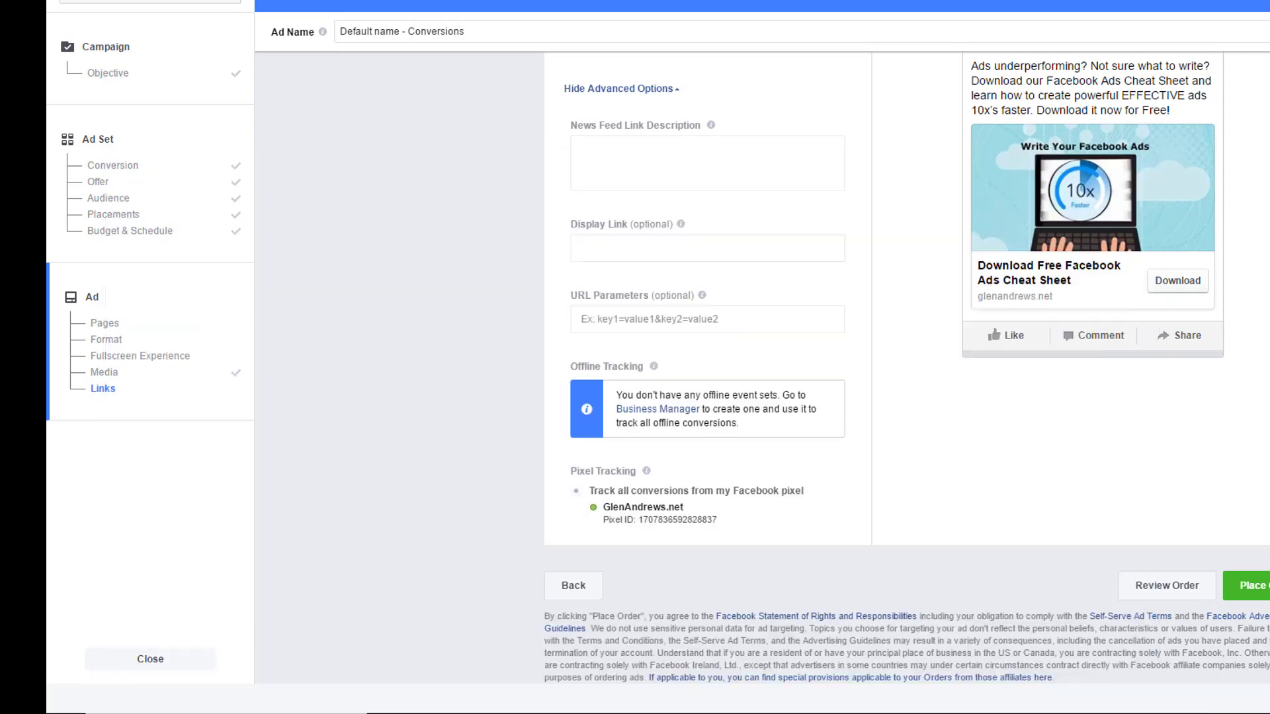
left_click(583, 145)
right_click(583, 148)
left_click(603, 246)
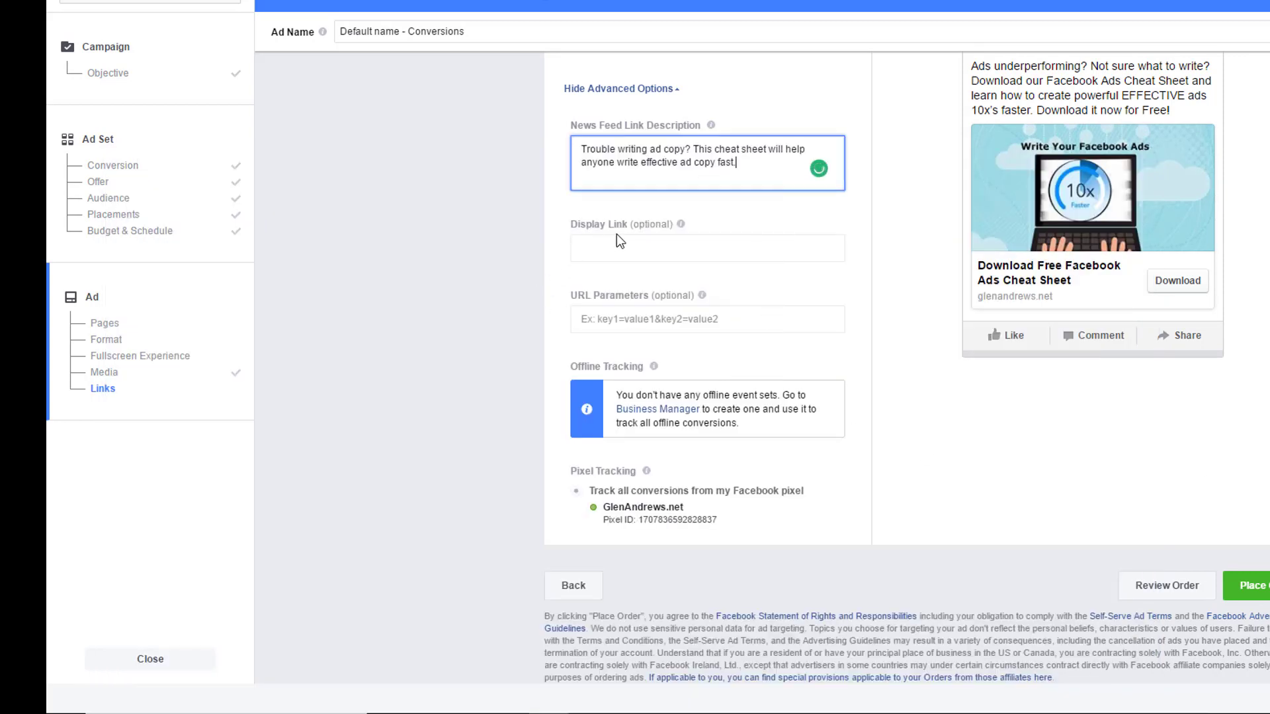
left_click(777, 230)
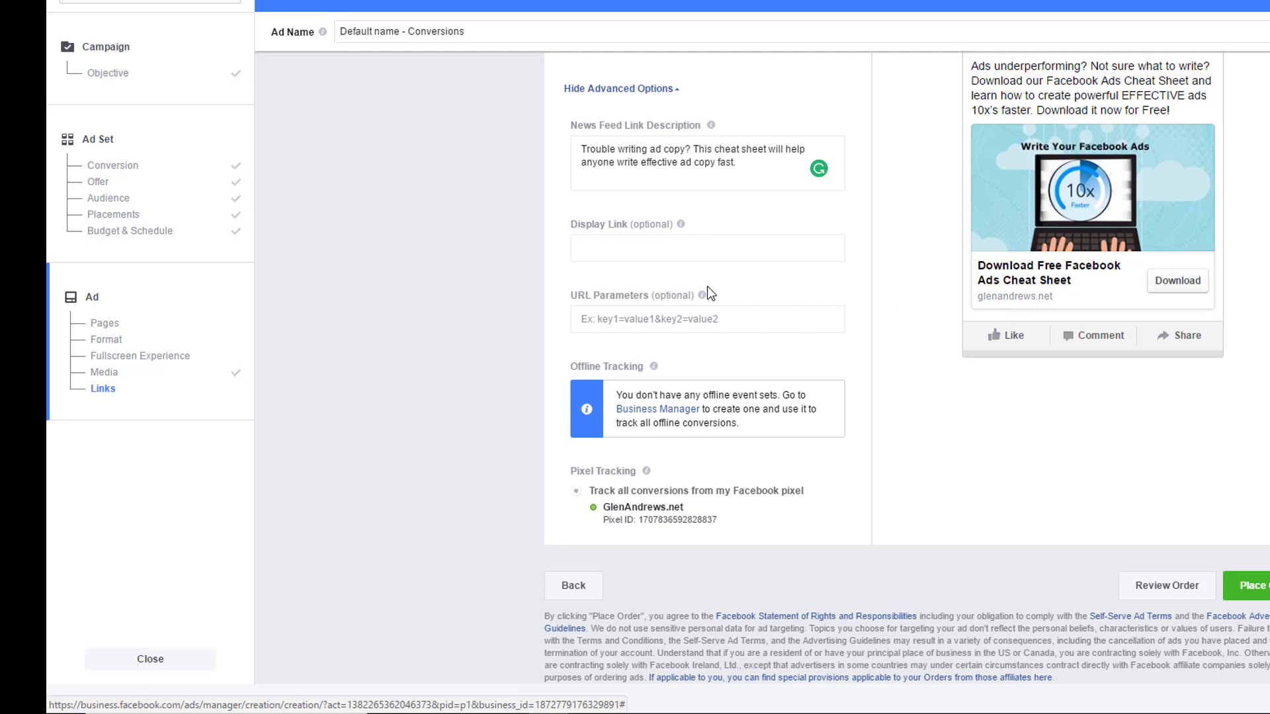
left_click(672, 248)
key("ctrl+v")
left_click(495, 439)
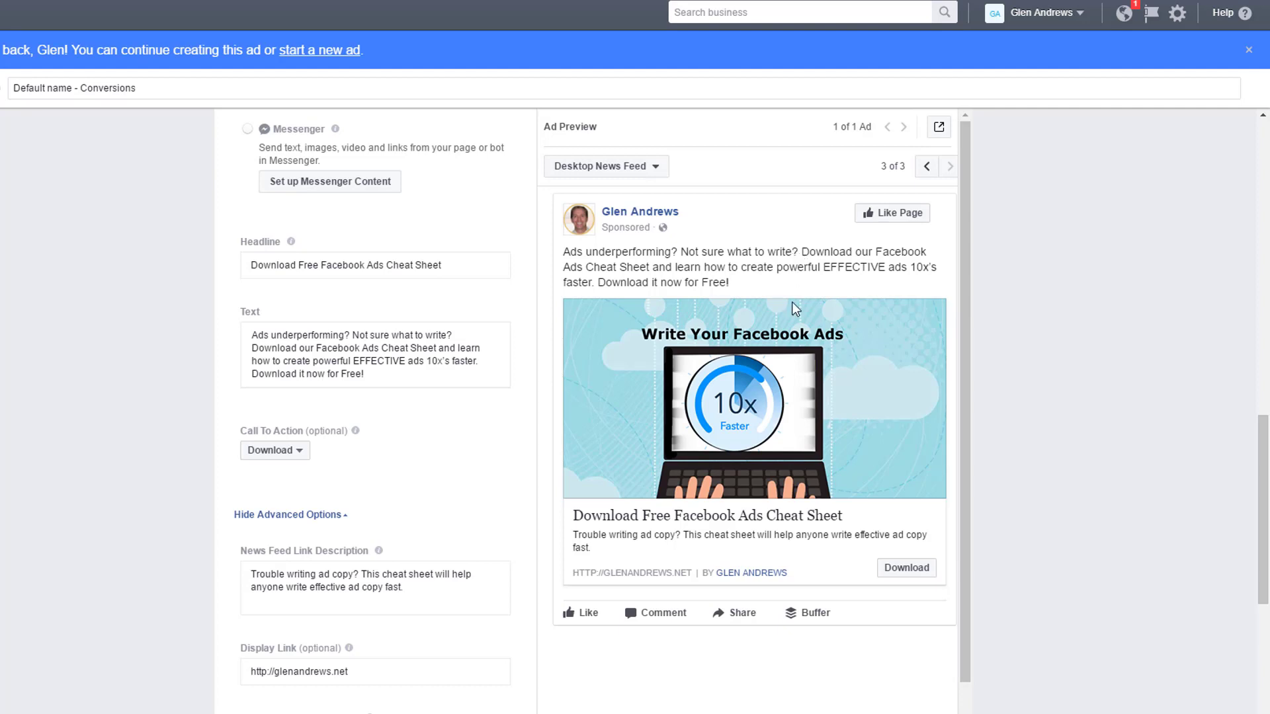
mouse_move(722, 397)
mouse_move(682, 422)
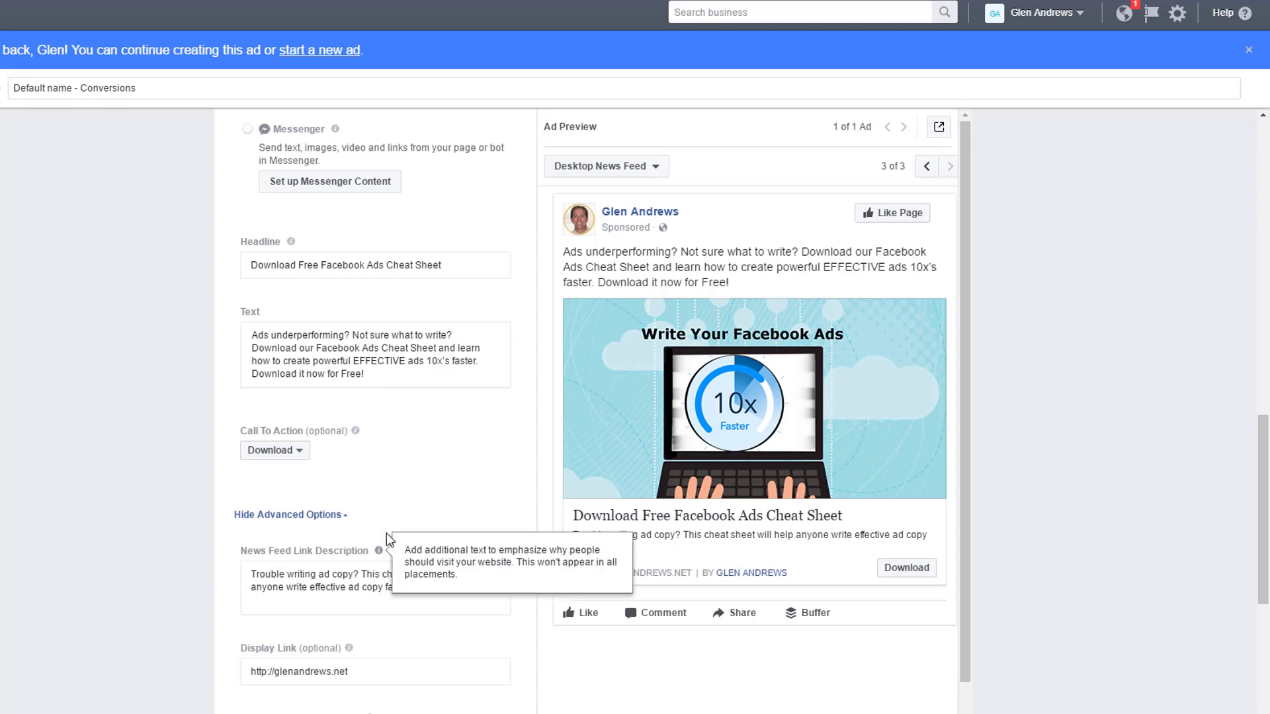
scroll(377, 526, "down", 5)
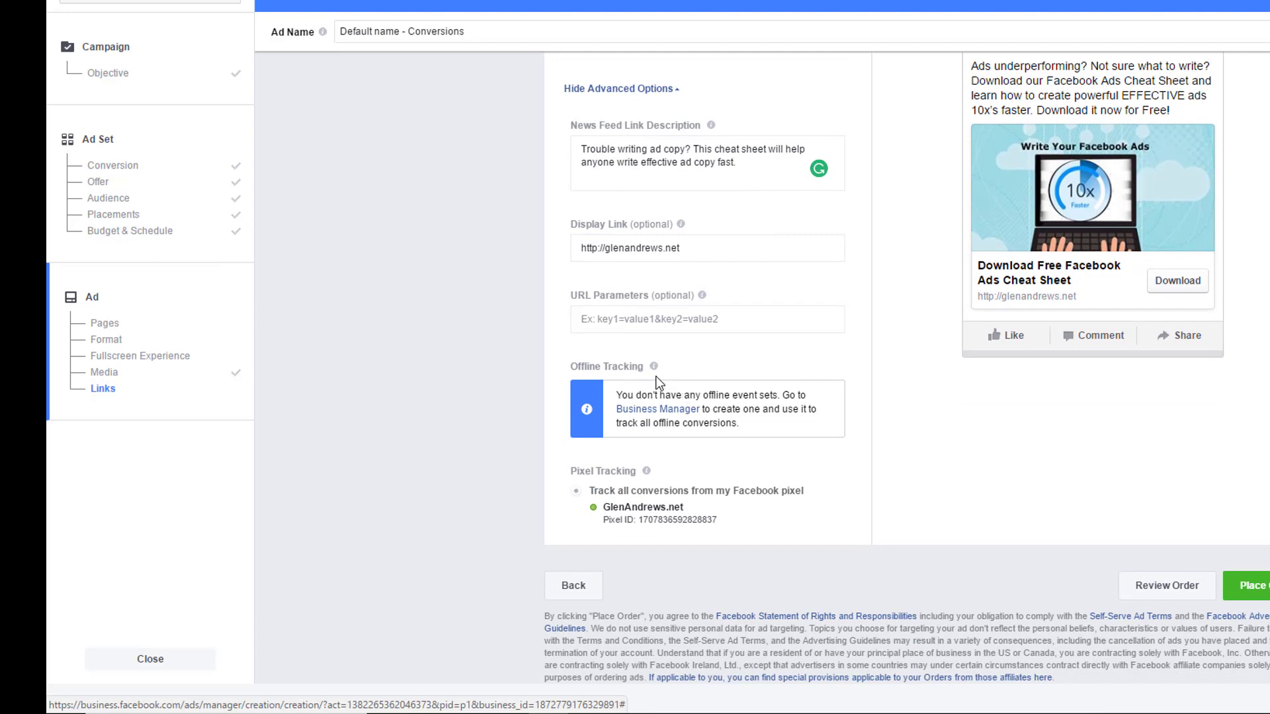
Cycle the ad preview through Mobile News Feed and Feature Phone, ending on Desktop News Feed
scroll(708, 375, "up", 3)
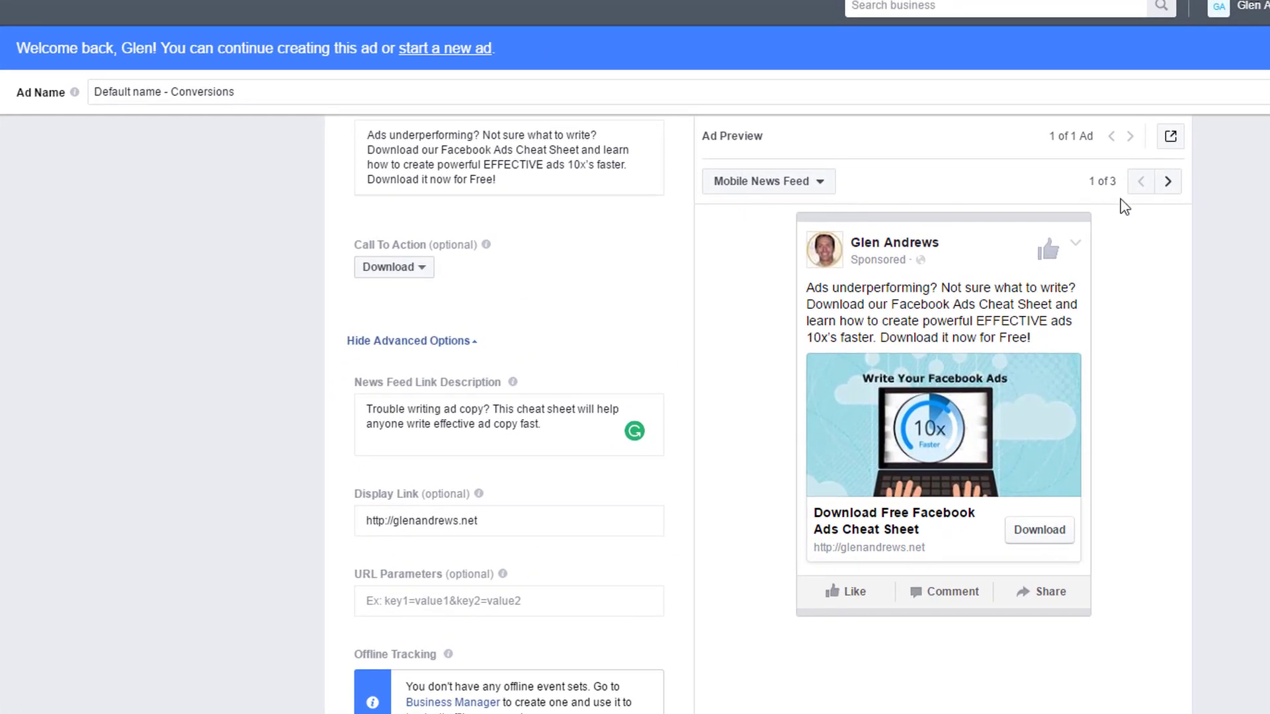
scroll(861, 255, "up", 5)
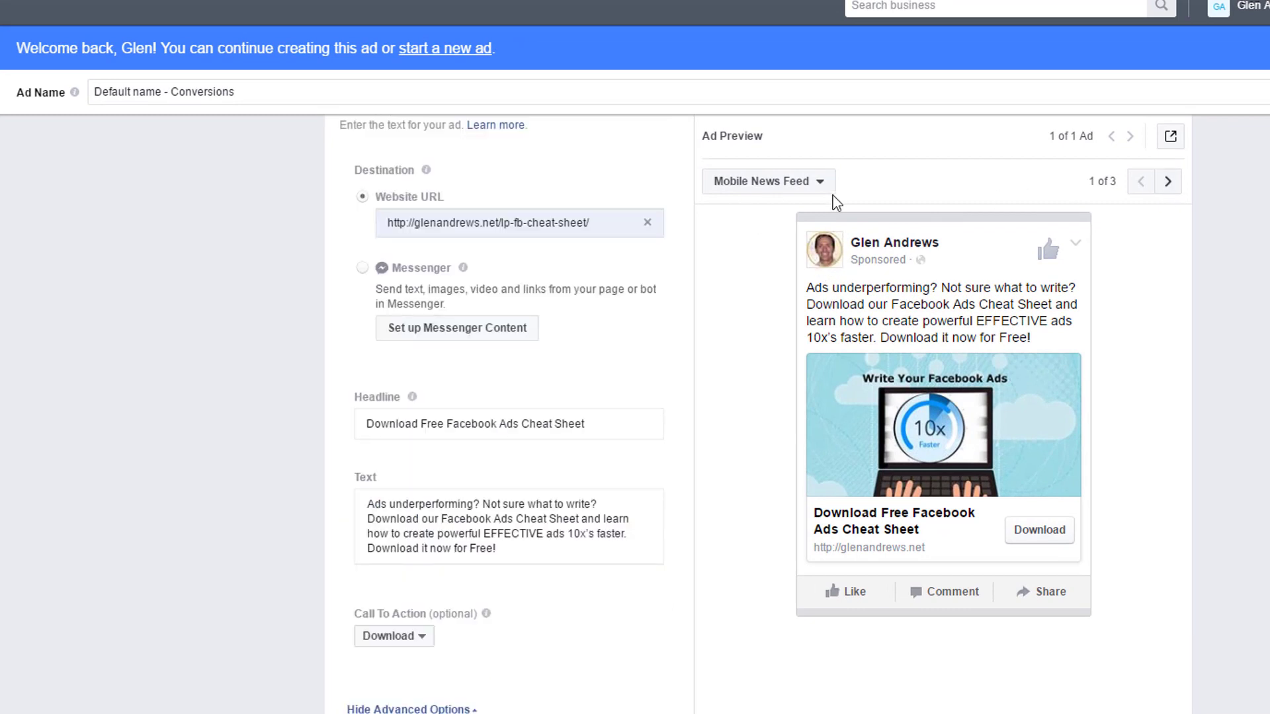
left_click(1168, 183)
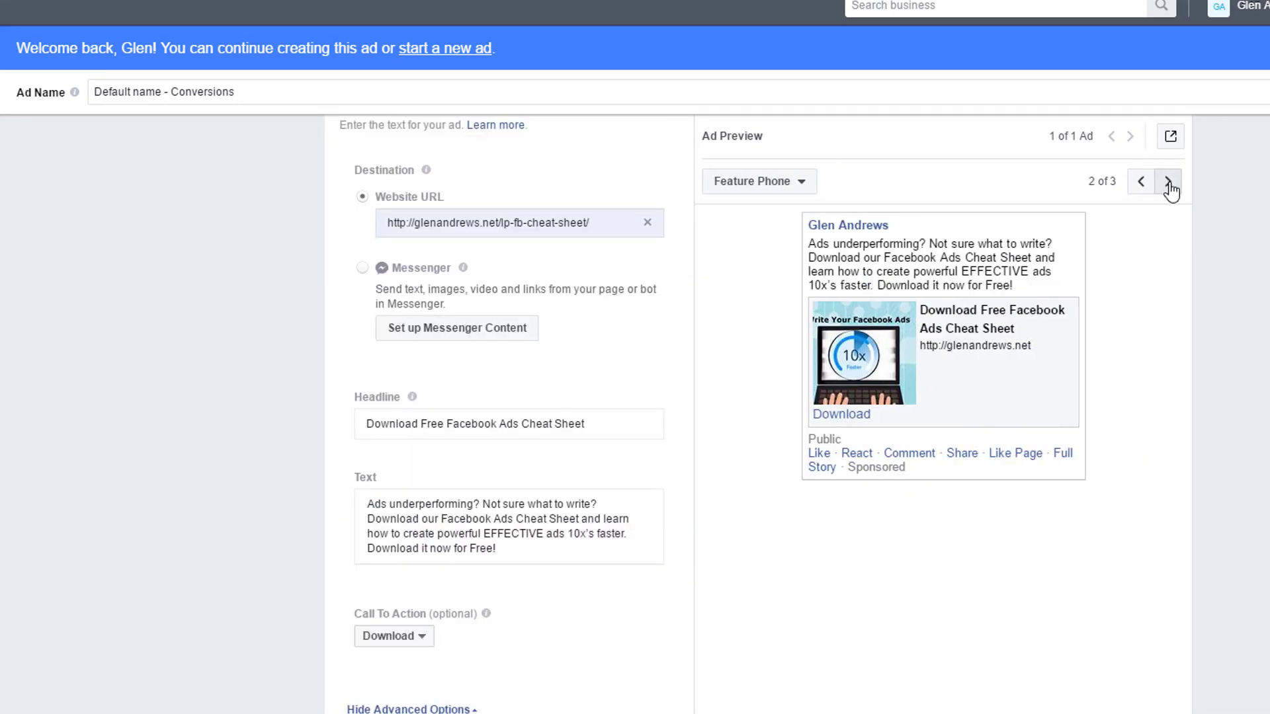
left_click(1139, 182)
left_click(1169, 184)
left_click(1169, 184)
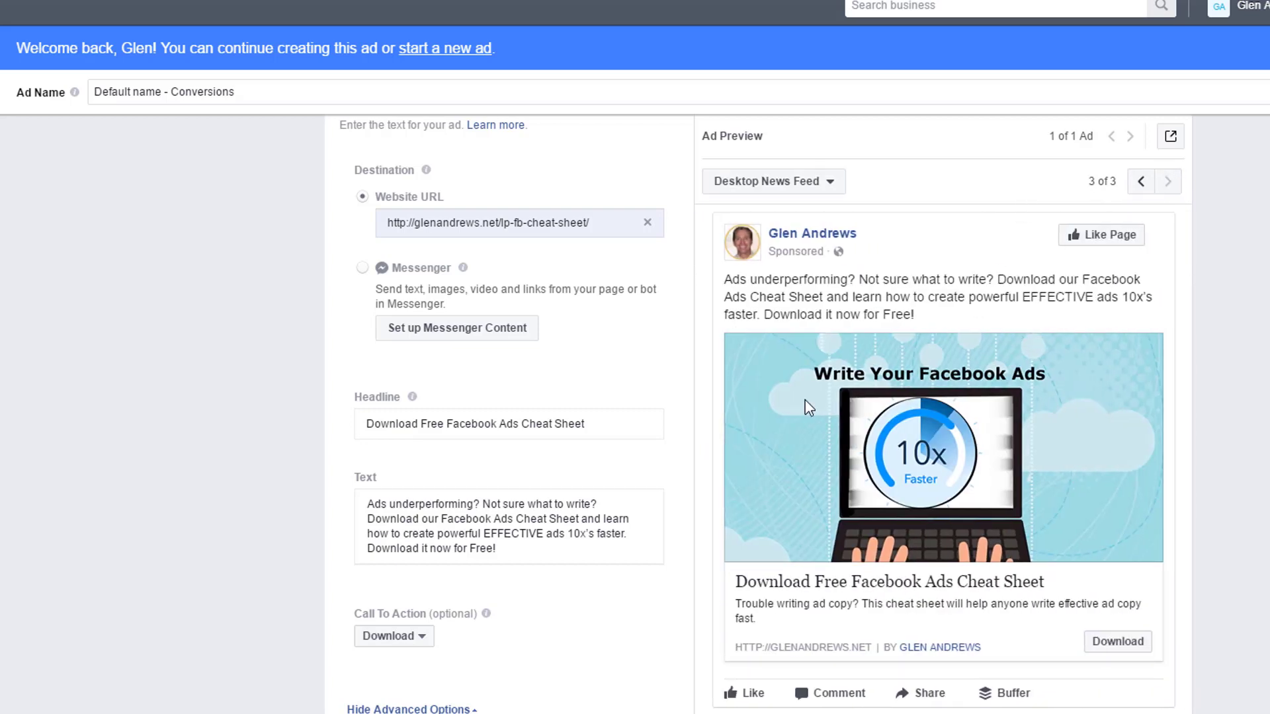
scroll(681, 530, "down", 5)
scroll(667, 519, "down", 3)
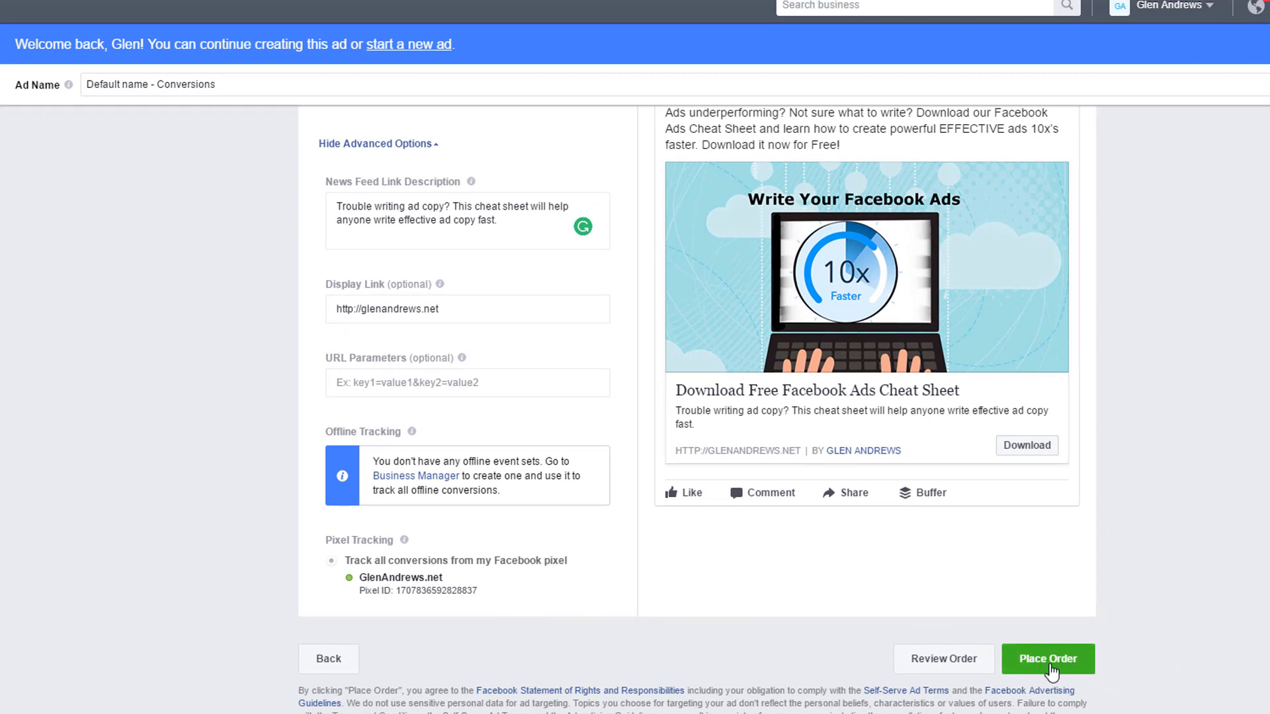
scroll(1184, 621, "up", 10)
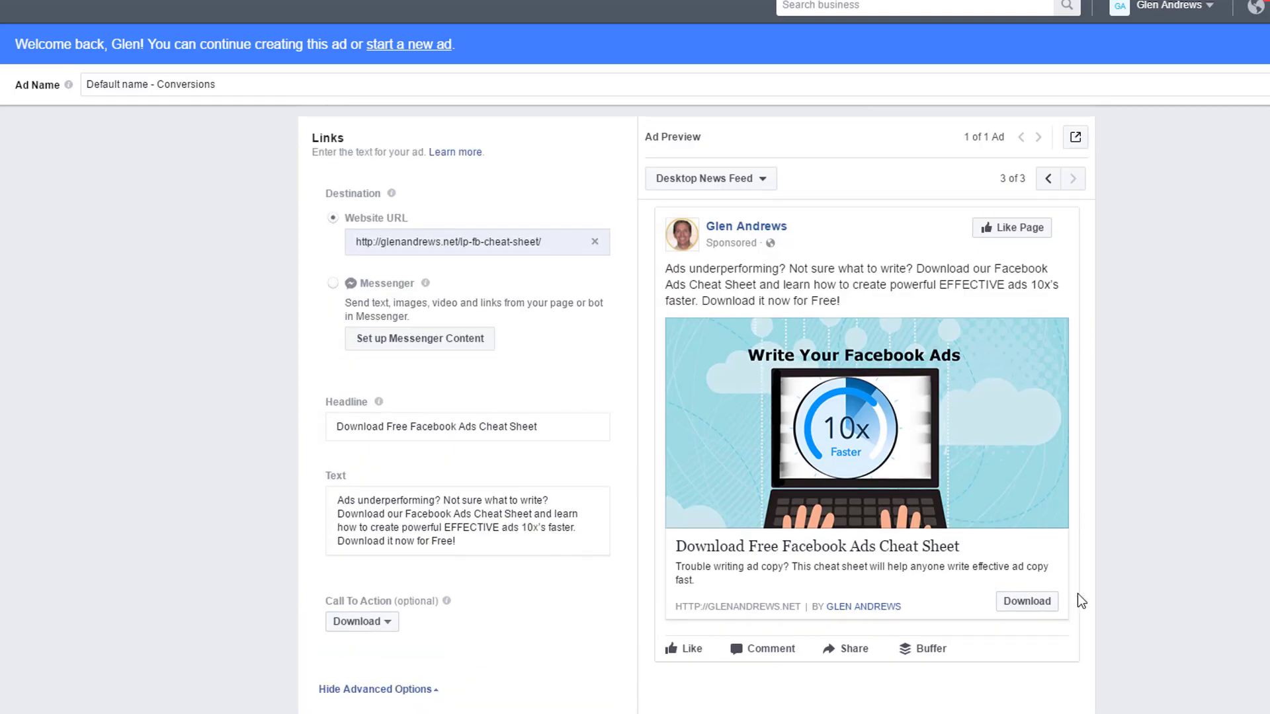
scroll(959, 583, "up", 1)
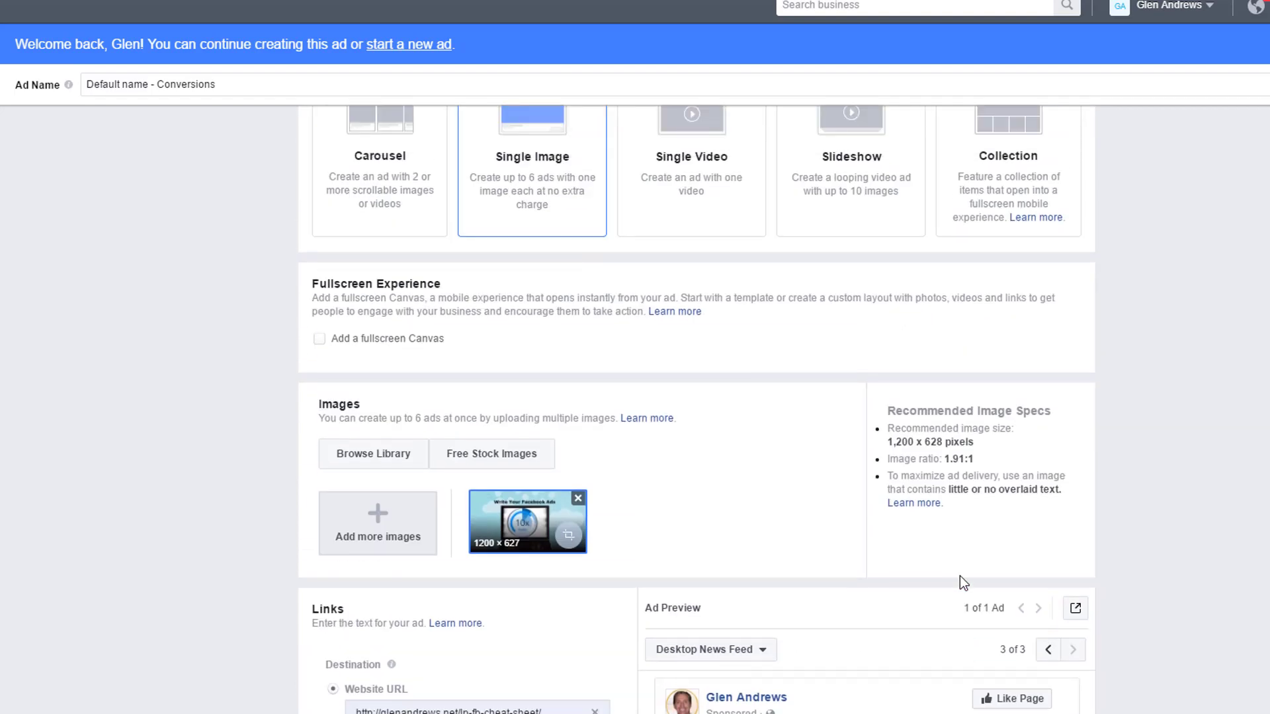
scroll(959, 576, "up", 4)
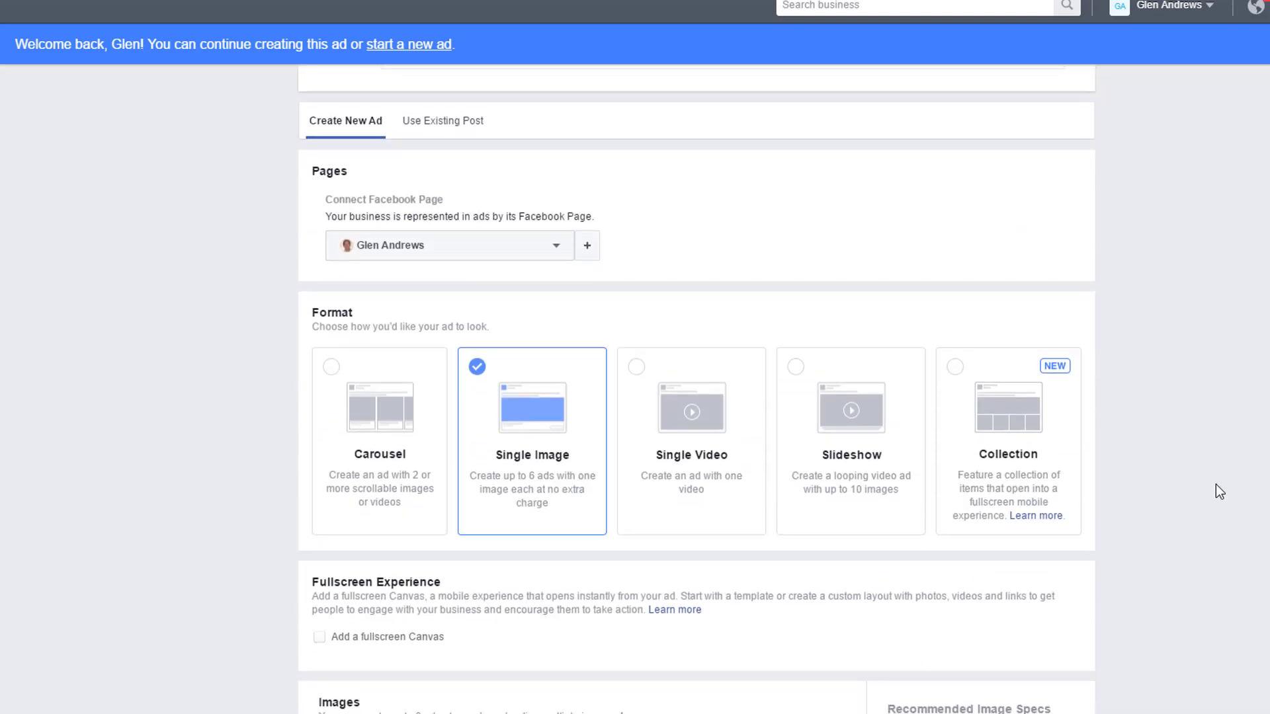
scroll(1205, 496, "down", 15)
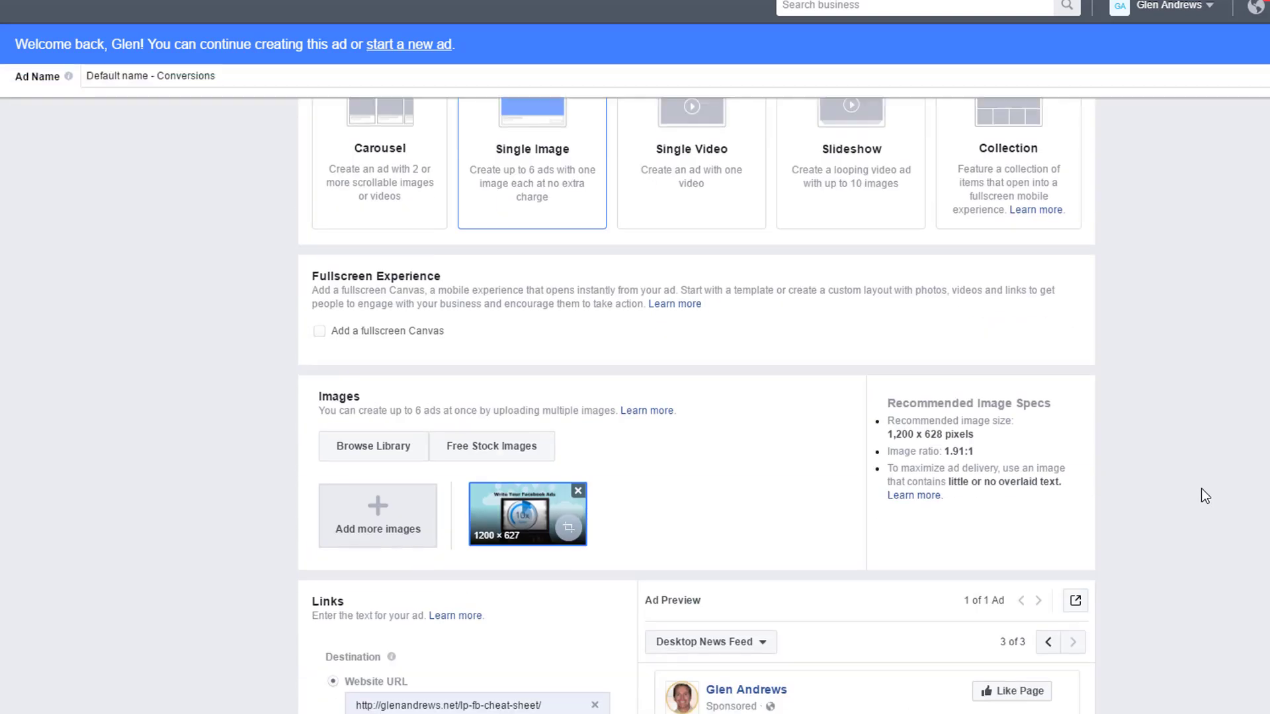